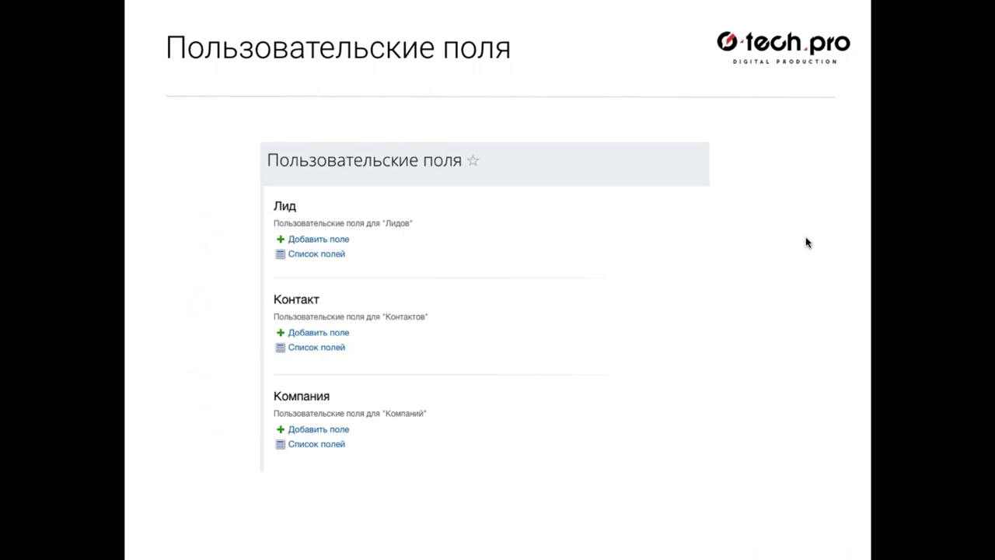
Switch from the presentation slides to Google Chrome and quit WhatsApp and Skype
{"action": "key", "text": "Right"}
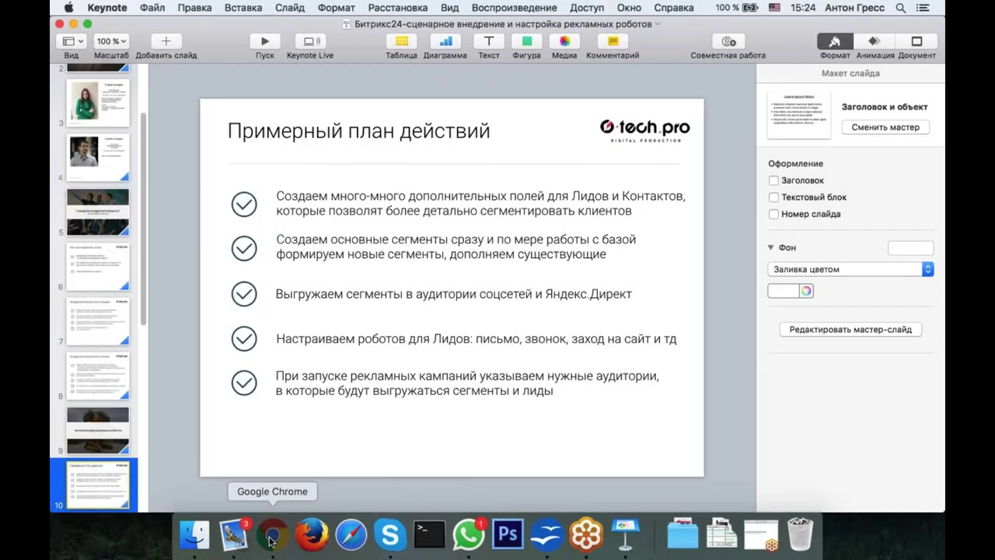
{"action": "left_click", "coordinate": [273, 534]}
{"action": "right_click", "coordinate": [468, 534]}
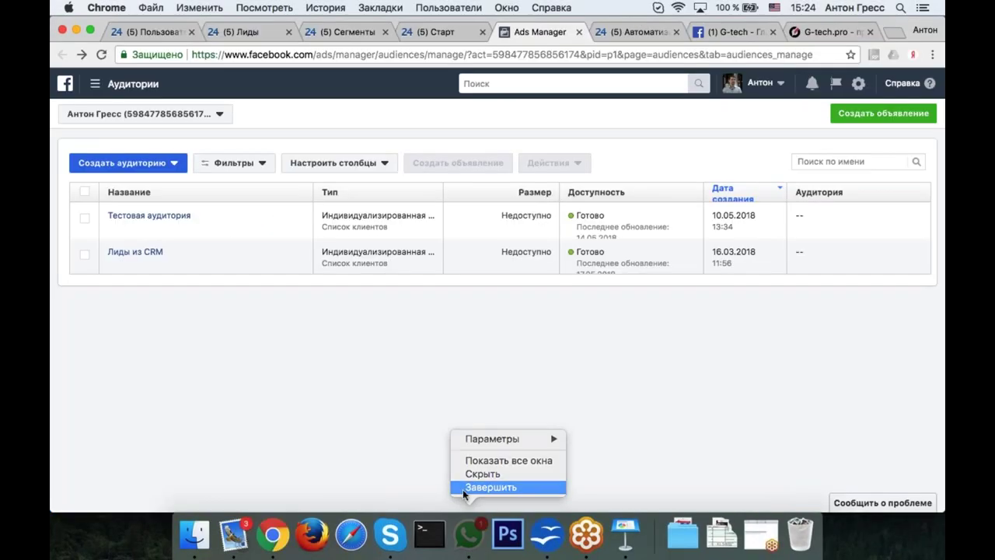
{"action": "left_click", "coordinate": [462, 489]}
{"action": "right_click", "coordinate": [393, 535]}
{"action": "left_click", "coordinate": [395, 488]}
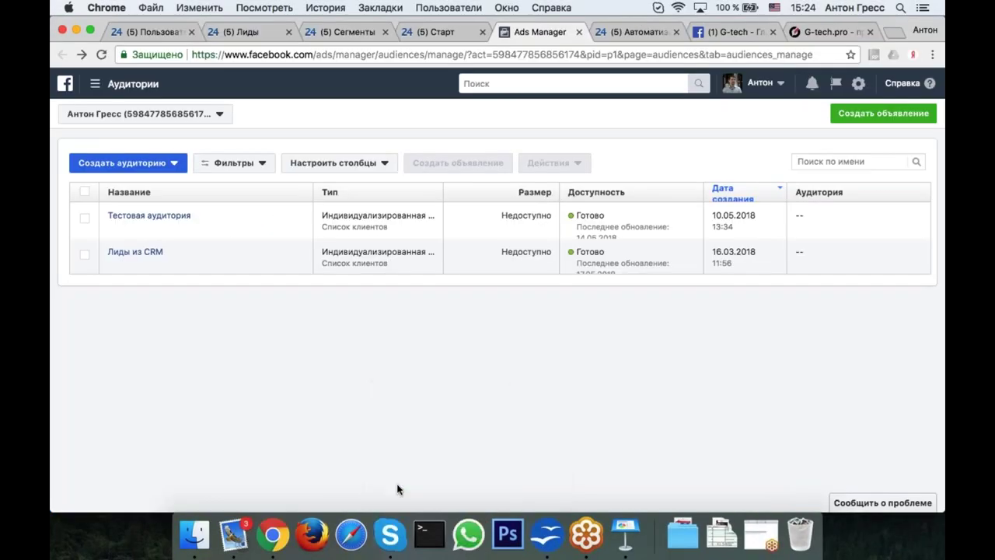
Quit the Mail and OpenOffice apps and try to quit Photoshop, returning to the Chrome window
{"action": "right_click", "coordinate": [234, 534]}
{"action": "left_click", "coordinate": [247, 487]}
{"action": "right_click", "coordinate": [548, 534]}
{"action": "left_click", "coordinate": [556, 488]}
{"action": "right_click", "coordinate": [507, 534]}
{"action": "left_click", "coordinate": [519, 490]}
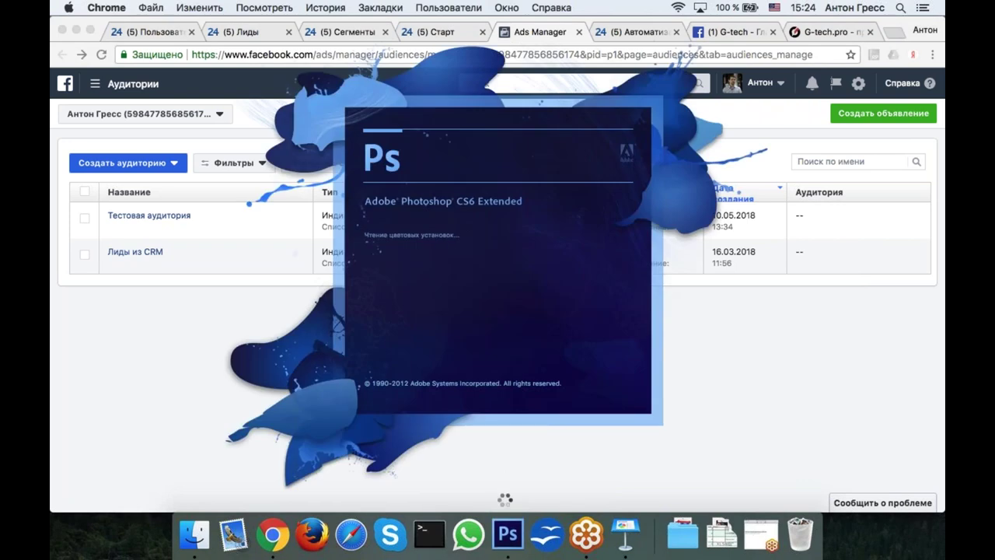
{"action": "left_click", "coordinate": [476, 423]}
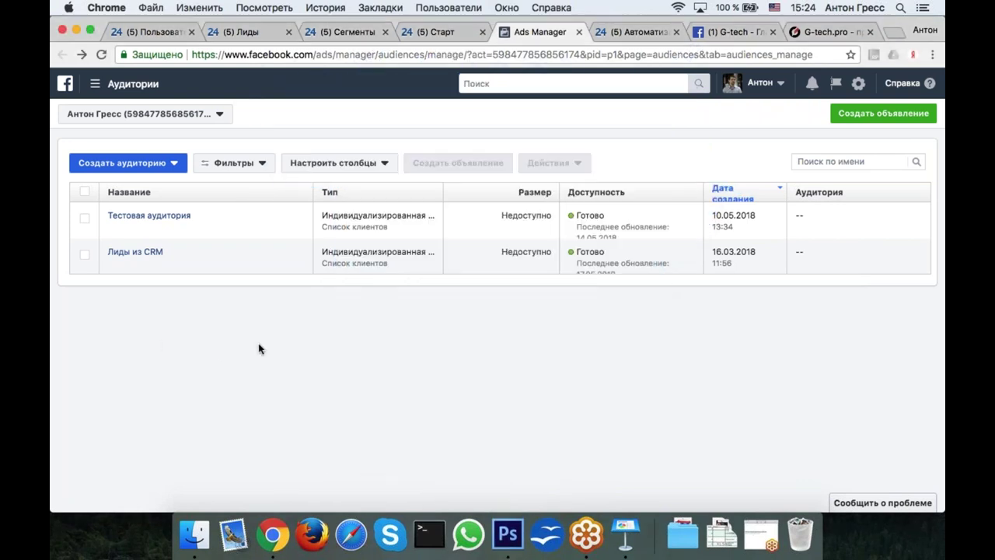
In Bitrix24, open the CRM custom fields page (Пользовательские поля) from the form and report settings
{"action": "left_click", "coordinate": [164, 32]}
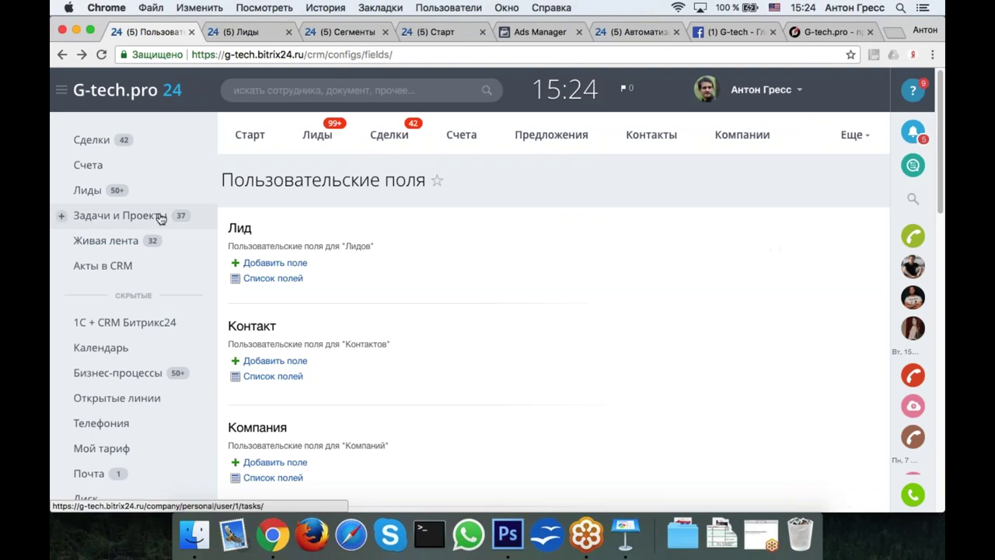
{"action": "left_click", "coordinate": [89, 195]}
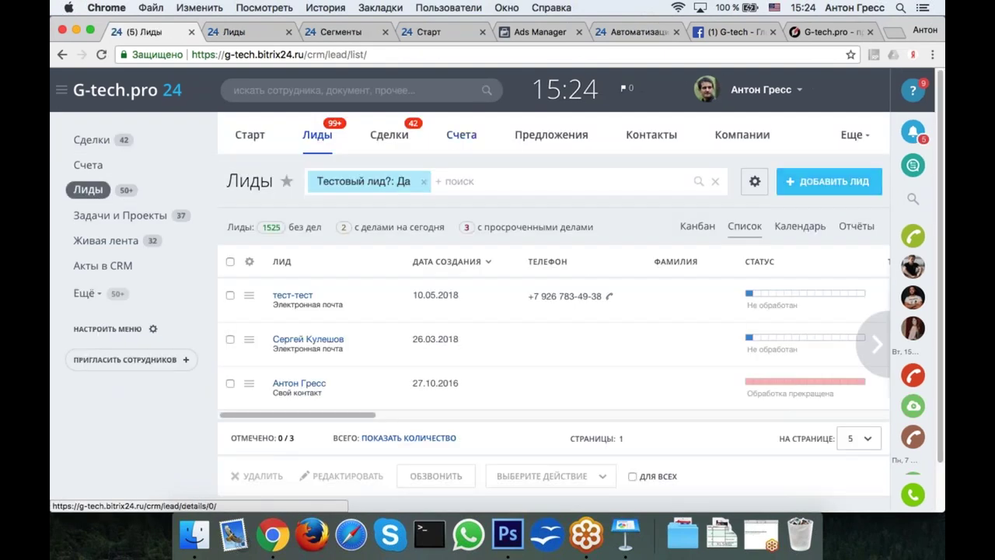
{"action": "left_click", "coordinate": [853, 143]}
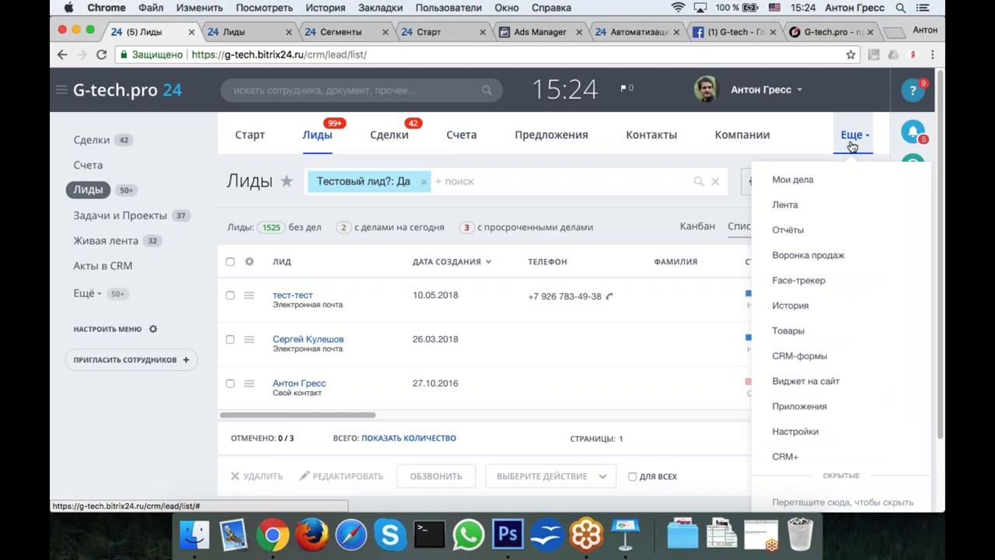
{"action": "left_click", "coordinate": [796, 430]}
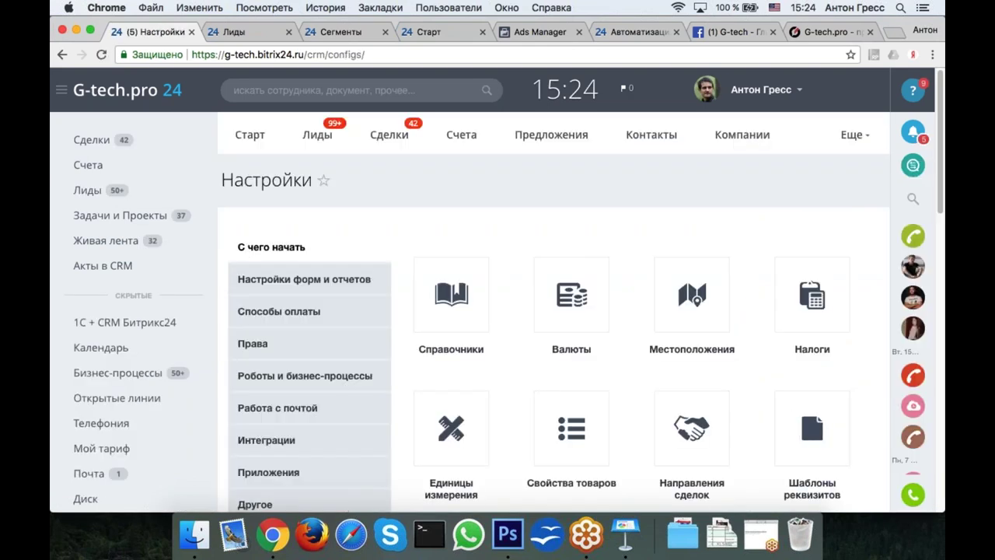
{"action": "left_click", "coordinate": [316, 281]}
{"action": "left_click", "coordinate": [443, 323]}
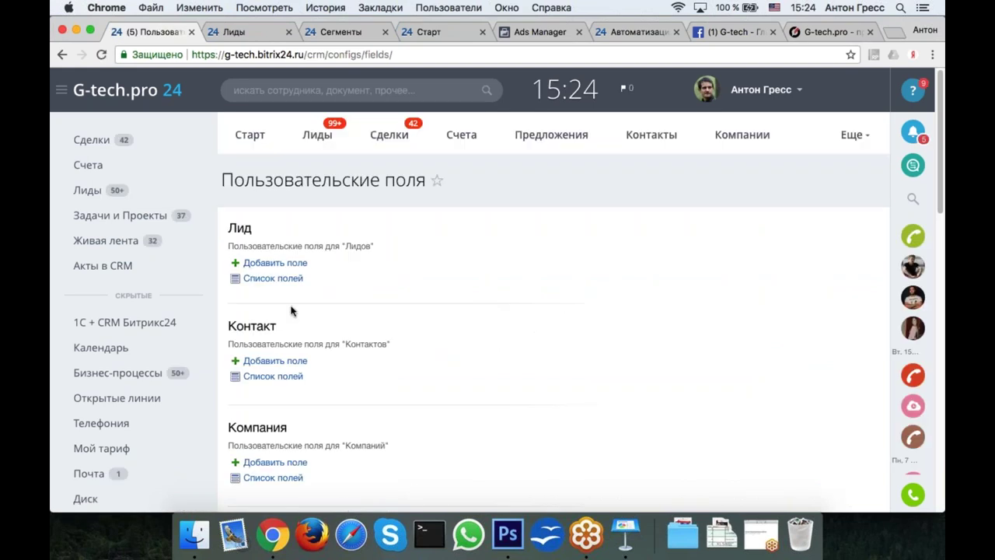
Review the list of custom fields for leads down to «Тестовый лид?» and return to the custom fields page
{"action": "left_click", "coordinate": [283, 280]}
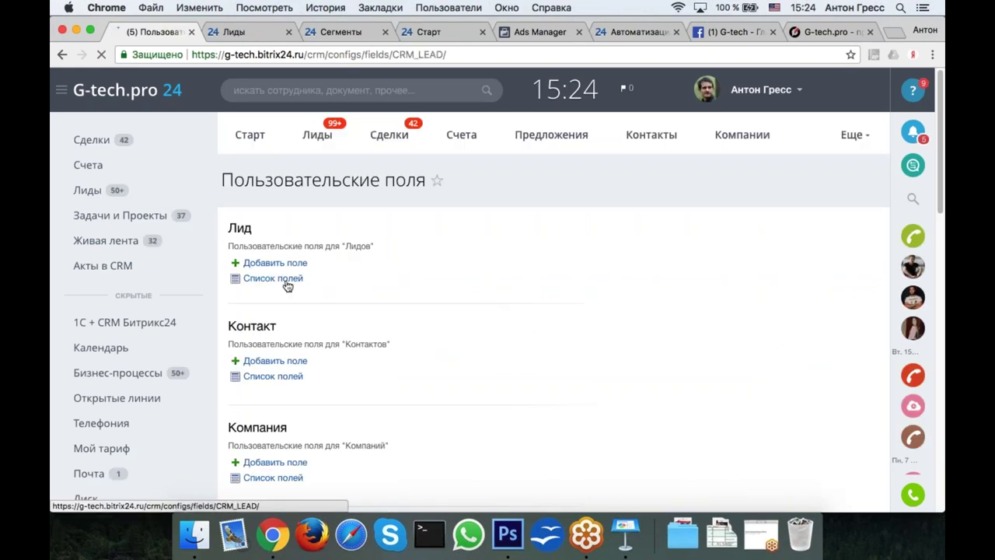
{"action": "scroll", "coordinate": [515, 319], "scroll_direction": "down", "scroll_amount": 5}
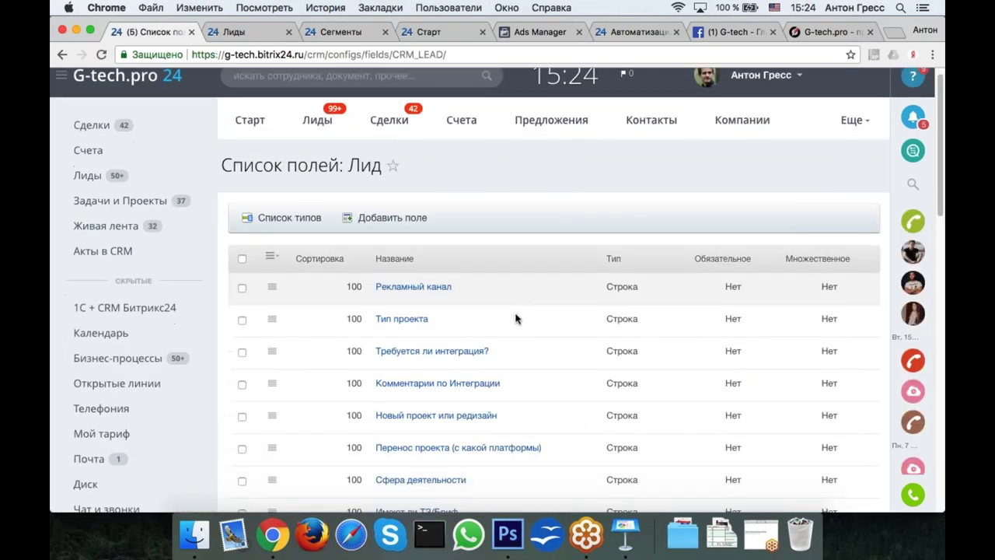
{"action": "scroll", "coordinate": [515, 319], "scroll_direction": "down", "scroll_amount": 6}
{"action": "scroll", "coordinate": [516, 319], "scroll_direction": "up", "scroll_amount": 5}
{"action": "scroll", "coordinate": [516, 318], "scroll_direction": "down", "scroll_amount": 5}
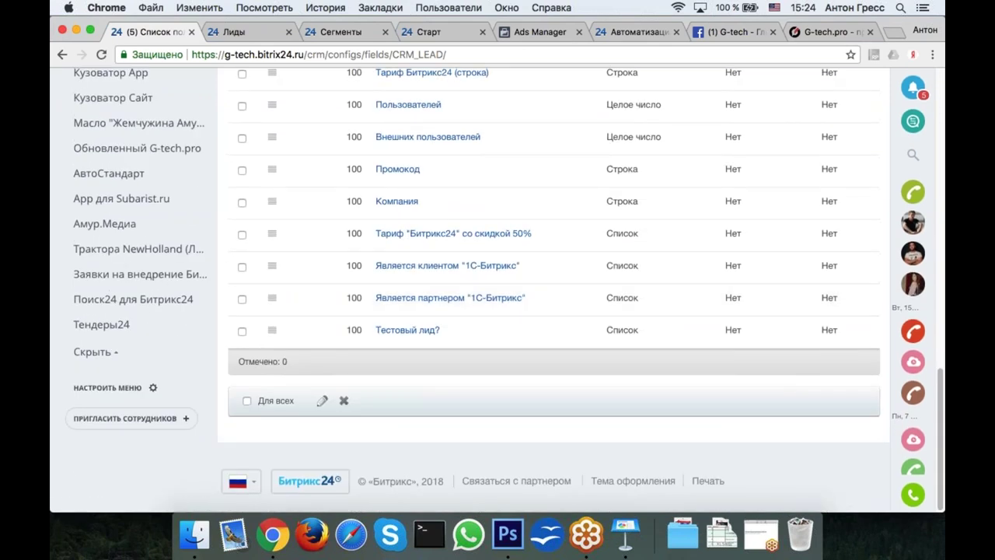
{"action": "scroll", "coordinate": [526, 377], "scroll_direction": "up", "scroll_amount": 1}
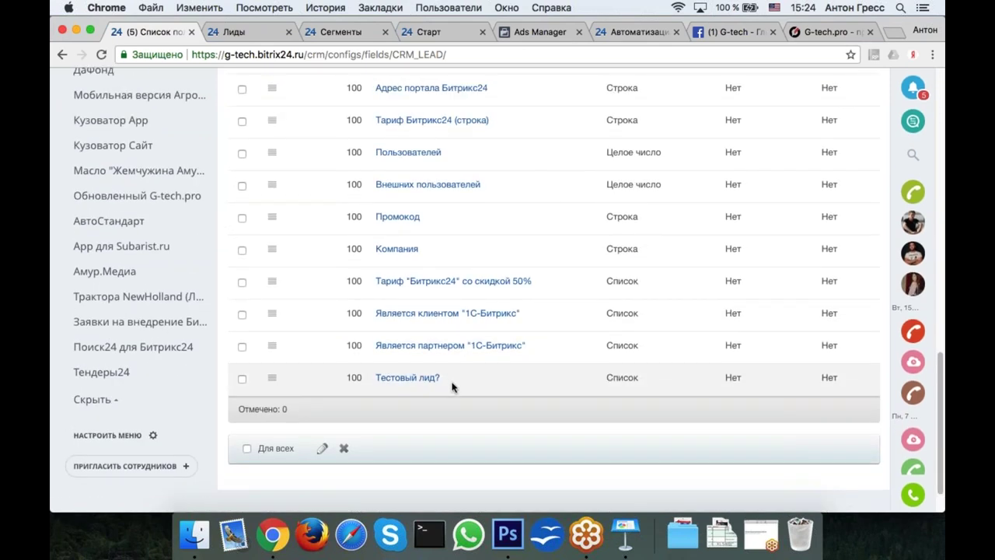
{"action": "scroll", "coordinate": [450, 381], "scroll_direction": "up", "scroll_amount": 2}
{"action": "scroll", "coordinate": [449, 381], "scroll_direction": "up", "scroll_amount": 15}
{"action": "left_click", "coordinate": [62, 55]}
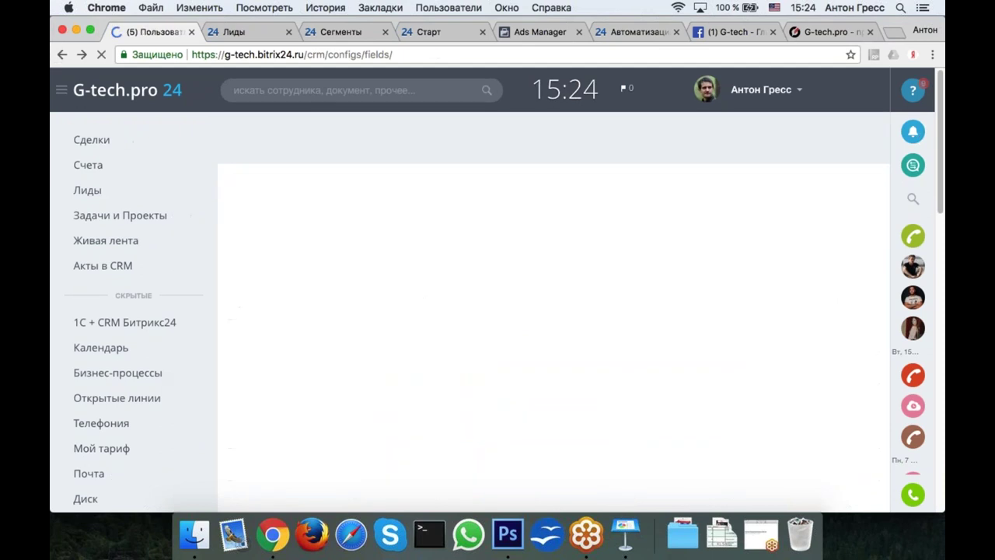
Filter the leads list by the custom field «Тестовый лид?» with the value Да
{"action": "key", "text": "super+bracketleft"}
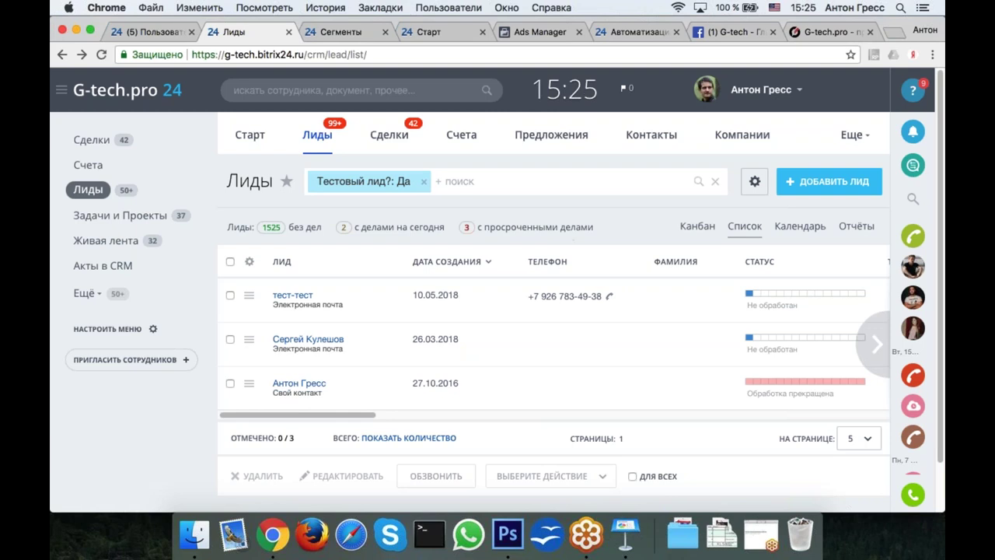
{"action": "left_click", "coordinate": [505, 182]}
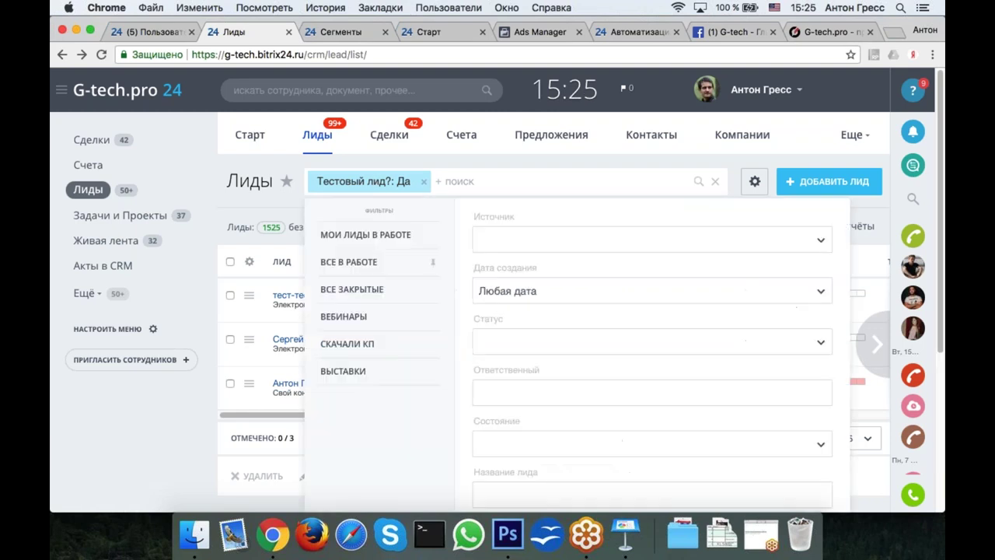
{"action": "scroll", "coordinate": [498, 311], "scroll_direction": "down", "scroll_amount": 3}
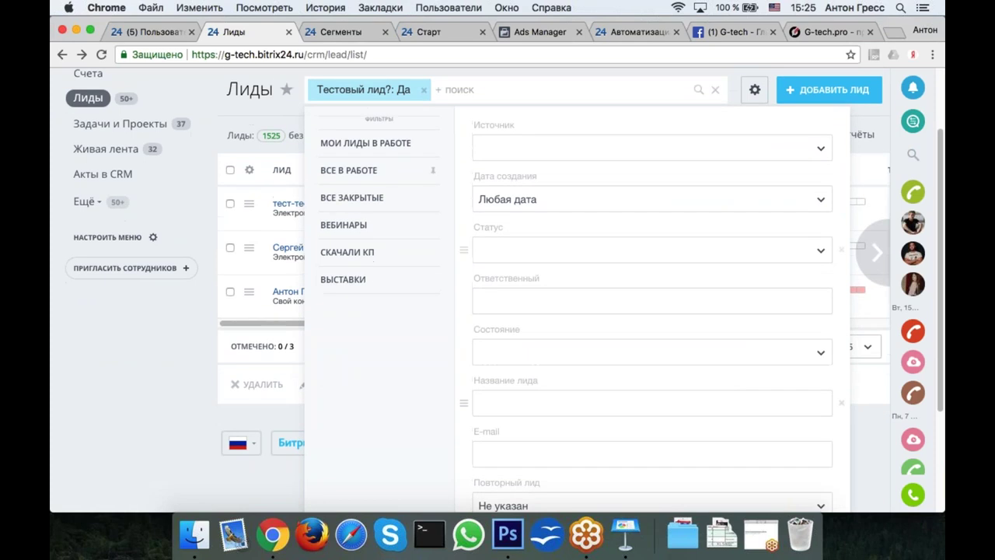
{"action": "scroll", "coordinate": [498, 311], "scroll_direction": "up", "scroll_amount": 3}
{"action": "scroll", "coordinate": [497, 311], "scroll_direction": "down", "scroll_amount": 2}
{"action": "scroll", "coordinate": [505, 431], "scroll_direction": "down", "scroll_amount": 4}
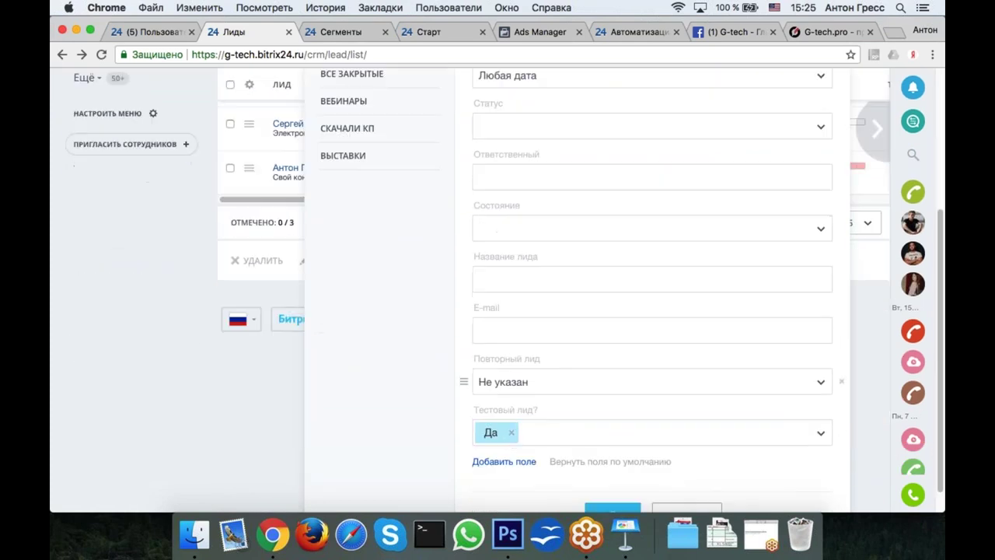
{"action": "left_click", "coordinate": [507, 433]}
{"action": "left_click", "coordinate": [488, 464]}
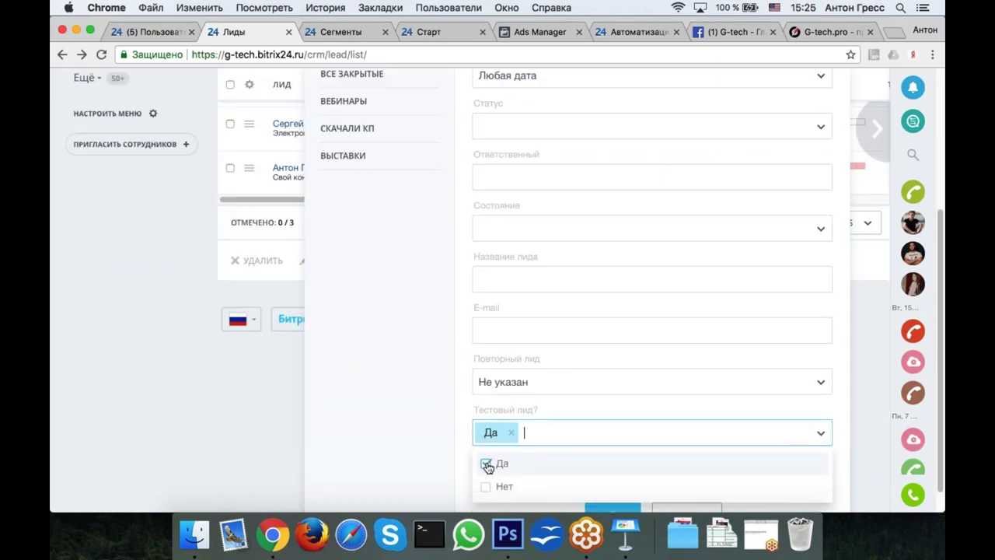
{"action": "scroll", "coordinate": [487, 462], "scroll_direction": "down", "scroll_amount": 1}
{"action": "left_click", "coordinate": [613, 486]}
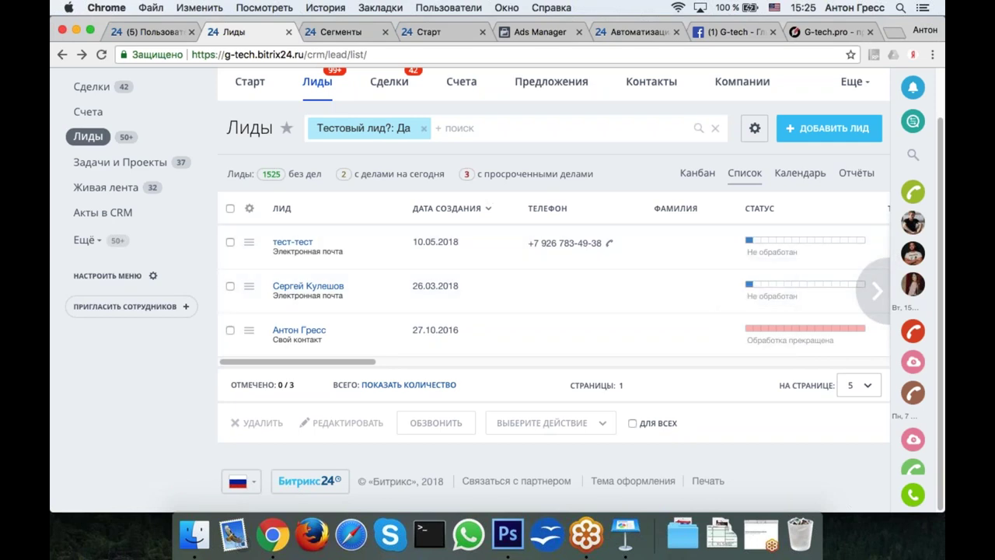
Export the filtered leads to a CSV file
{"action": "left_click", "coordinate": [754, 128]}
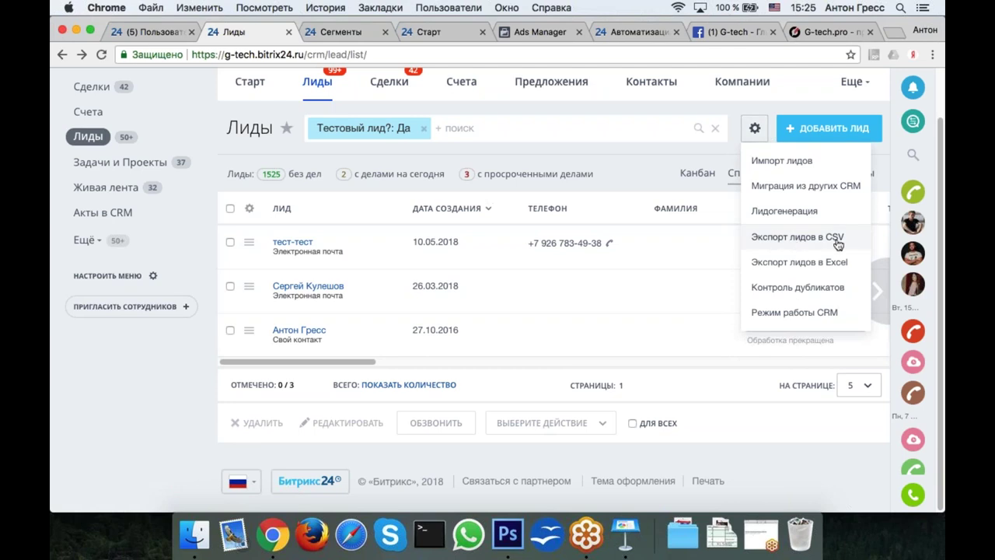
{"action": "left_click", "coordinate": [634, 173]}
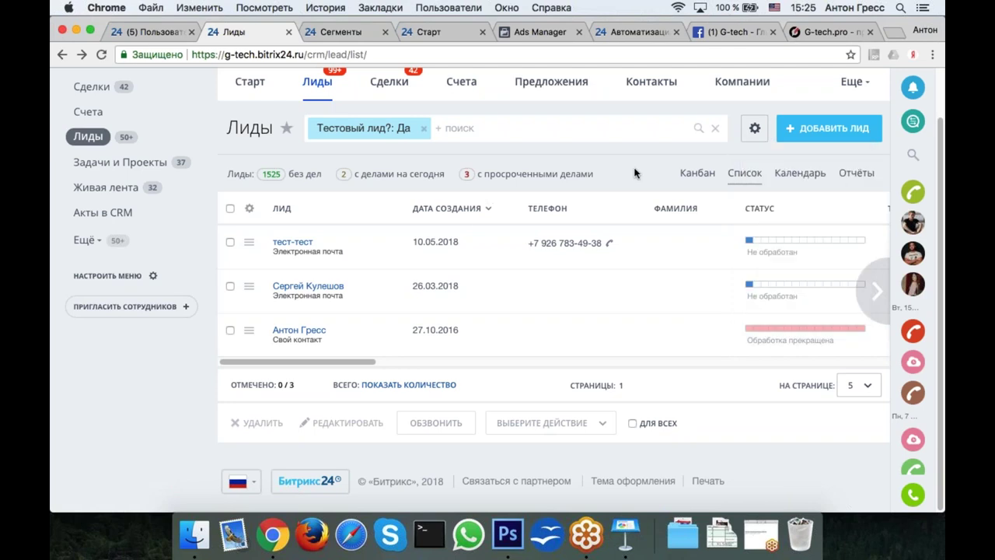
{"action": "left_click", "coordinate": [755, 128]}
{"action": "left_click", "coordinate": [805, 242]}
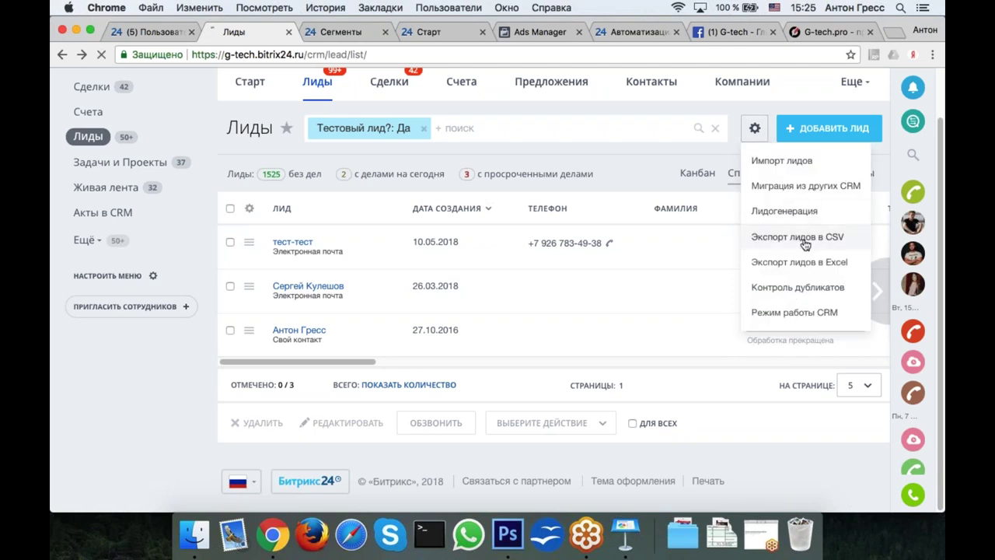
{"action": "scroll", "coordinate": [805, 244], "scroll_direction": "down", "scroll_amount": 1}
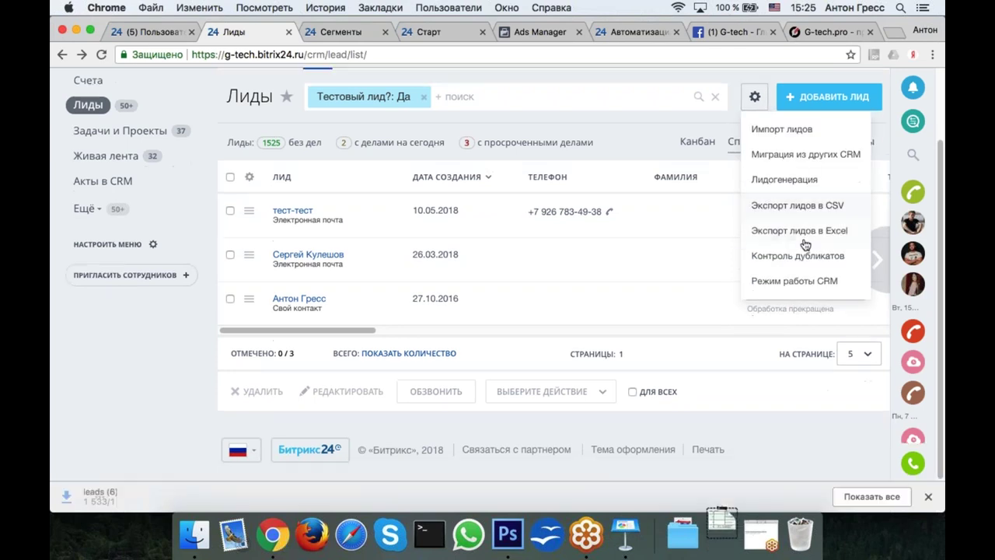
{"action": "left_click", "coordinate": [621, 142]}
{"action": "scroll", "coordinate": [623, 137], "scroll_direction": "up", "scroll_amount": 3}
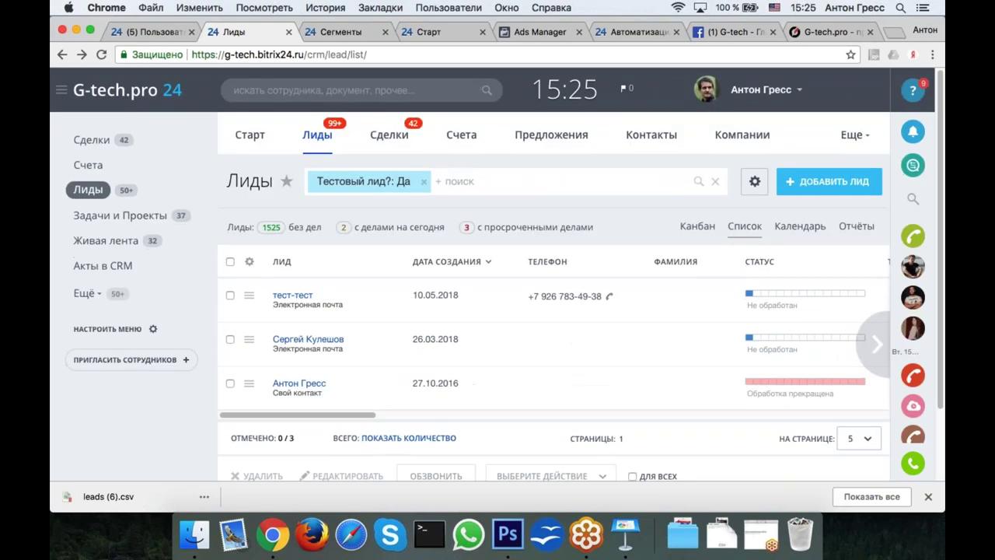
Move the Ads Manager browser tab directly after the Лиды tab and return to the leads list
{"action": "left_click_drag", "start_coordinate": [541, 32], "coordinate": [346, 32]}
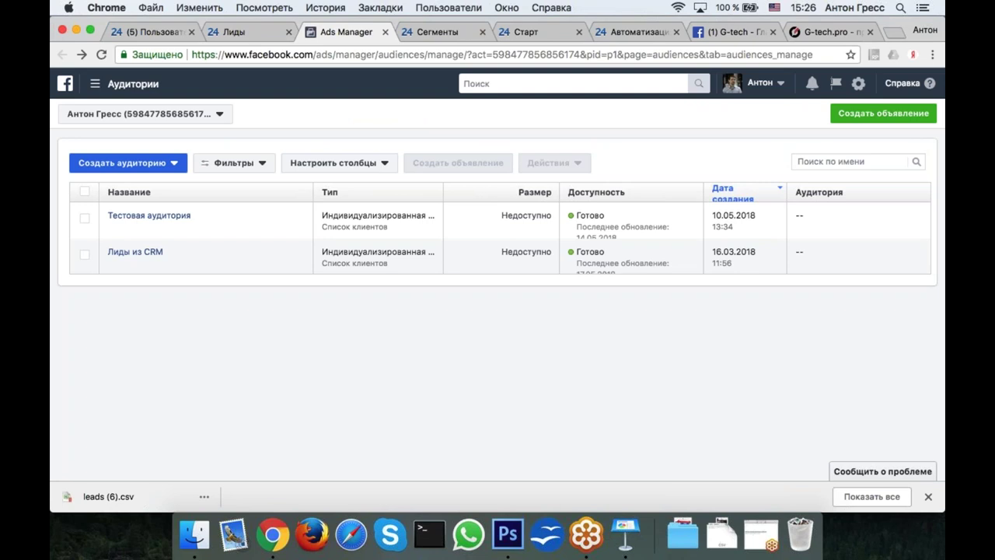
{"action": "left_click", "coordinate": [259, 37]}
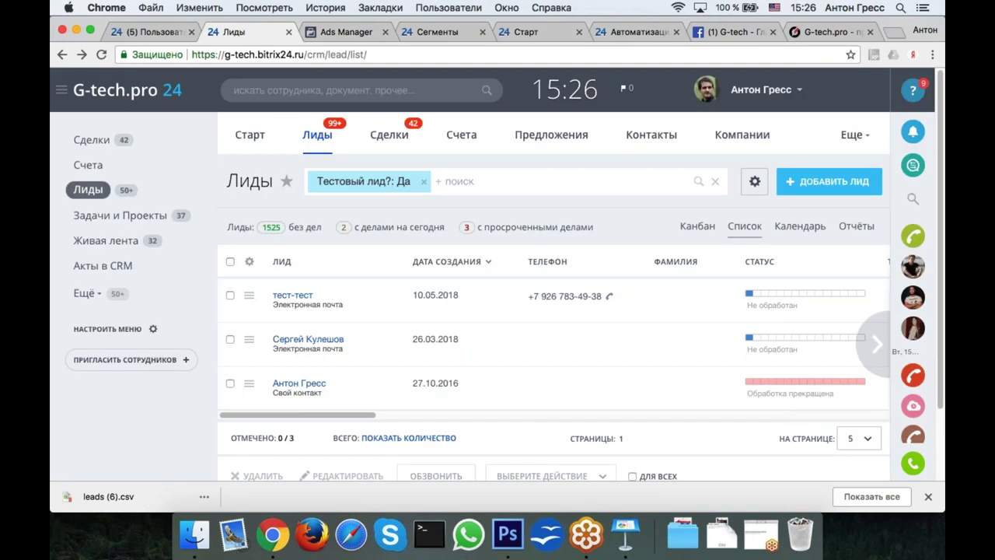
Open the CRM-маркетинг start page from the full Bitrix24 site map
{"action": "left_click", "coordinate": [538, 37]}
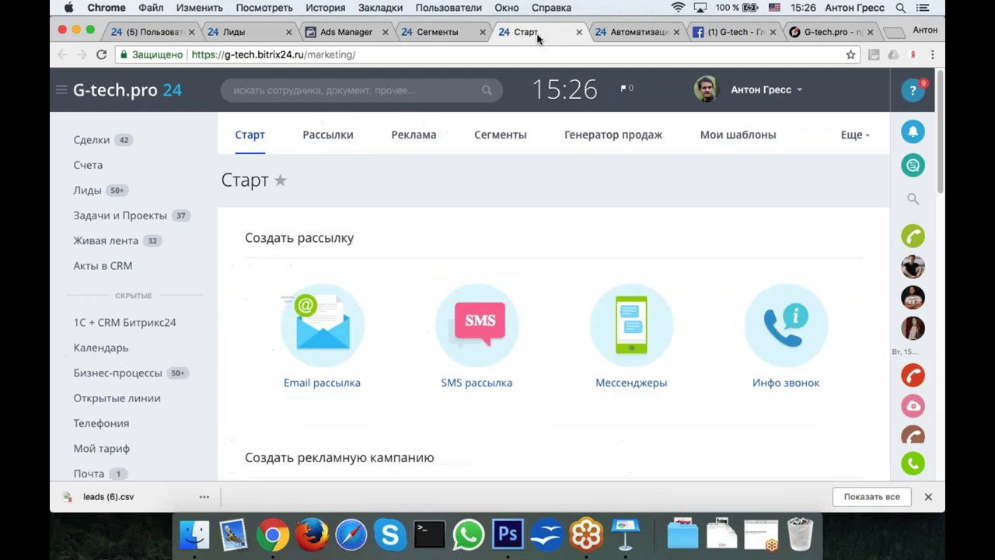
{"action": "left_click", "coordinate": [62, 91]}
{"action": "scroll", "coordinate": [311, 203], "scroll_direction": "down", "scroll_amount": 5}
{"action": "scroll", "coordinate": [334, 241], "scroll_direction": "down", "scroll_amount": 5}
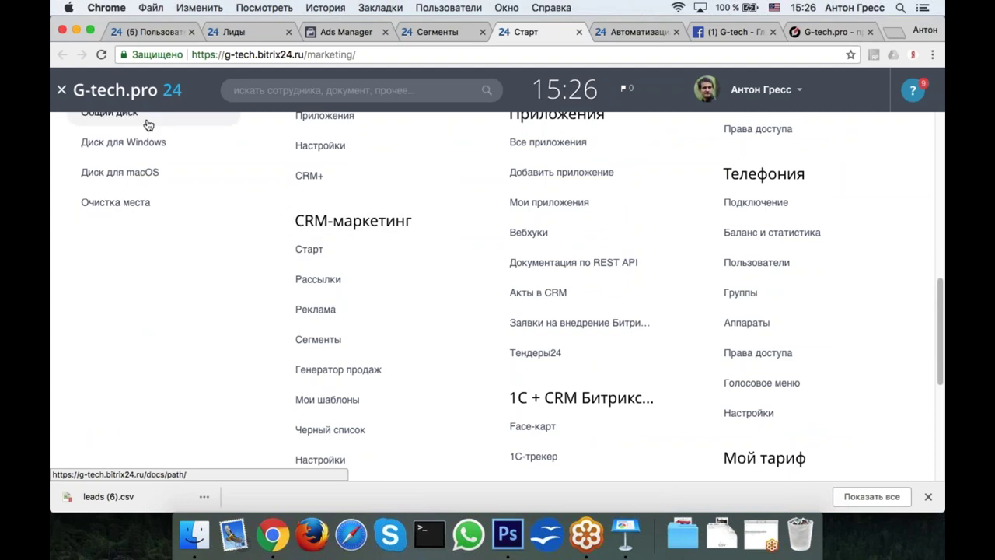
{"action": "left_click", "coordinate": [314, 251]}
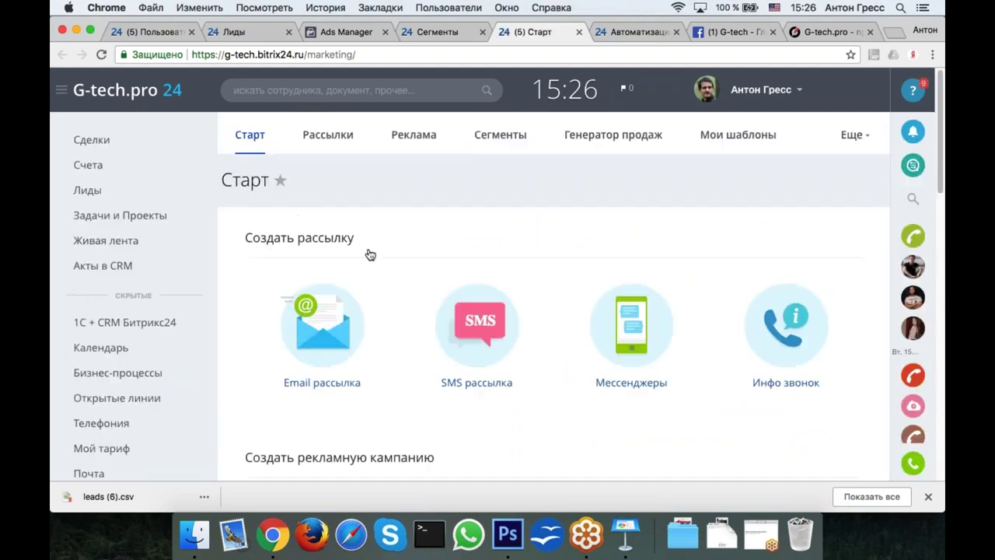
Examine the audience settings of a new Facebook+Instagram advertising campaign and close its form without saving
{"action": "scroll", "coordinate": [638, 327], "scroll_direction": "down", "scroll_amount": 3}
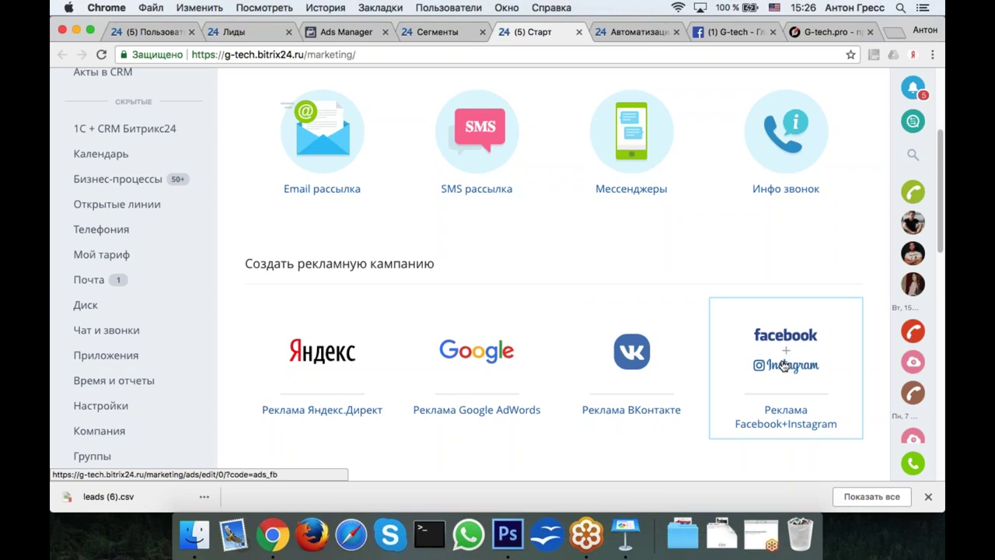
{"action": "left_click", "coordinate": [784, 366]}
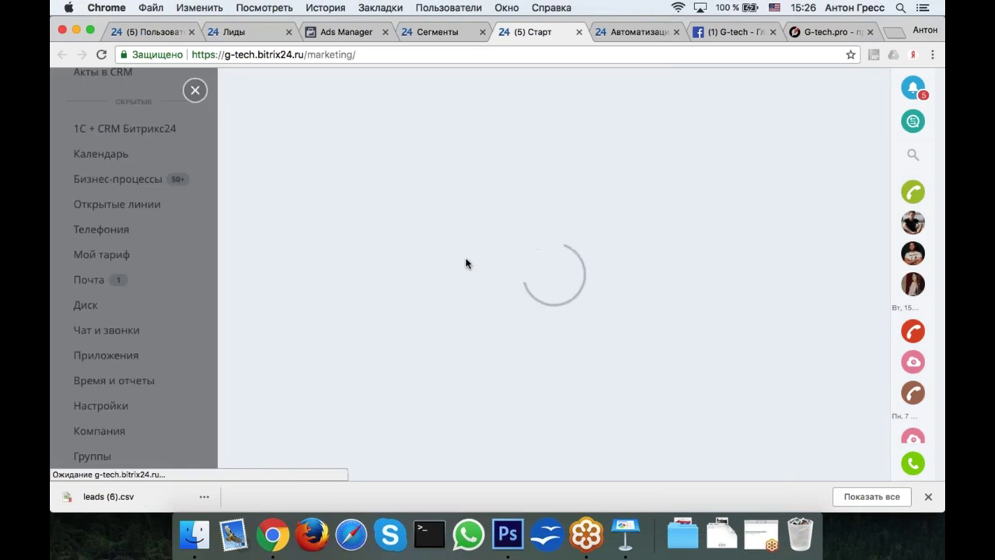
{"action": "scroll", "coordinate": [478, 355], "scroll_direction": "down", "scroll_amount": 5}
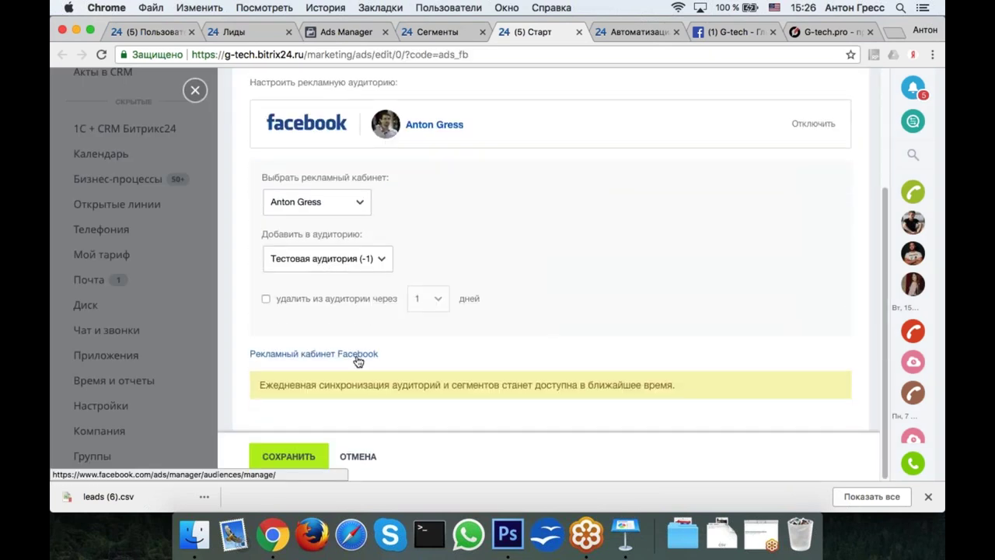
{"action": "left_click", "coordinate": [195, 90]}
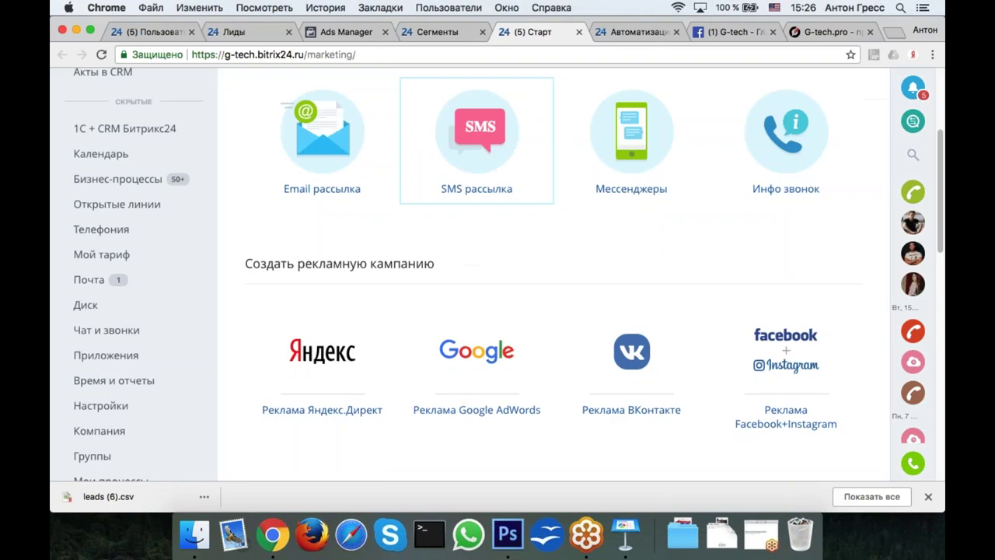
Start a custom audience from a customer data file in the Ads Manager tab, choosing to add customers from your own file
{"action": "left_click", "coordinate": [365, 32]}
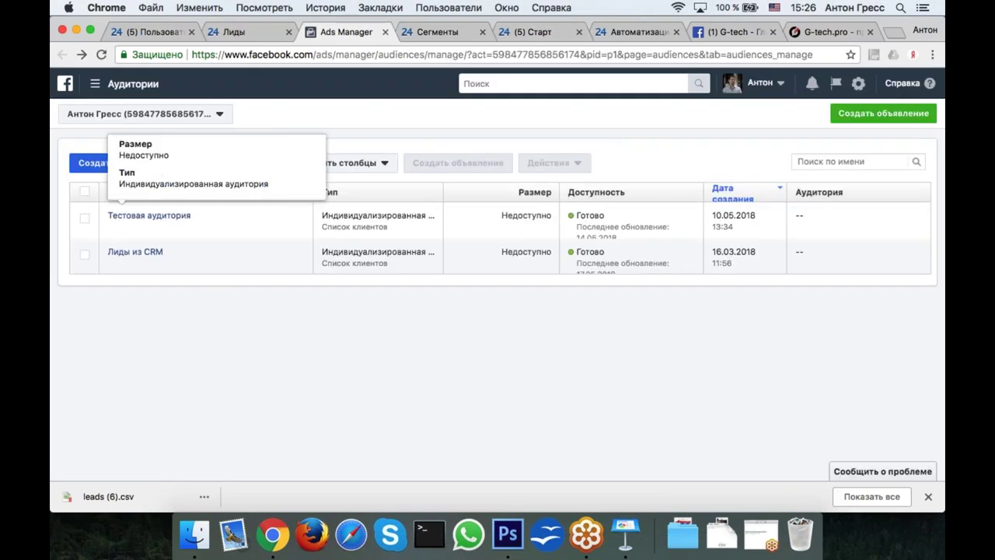
{"action": "left_click", "coordinate": [155, 162]}
{"action": "left_click", "coordinate": [179, 189]}
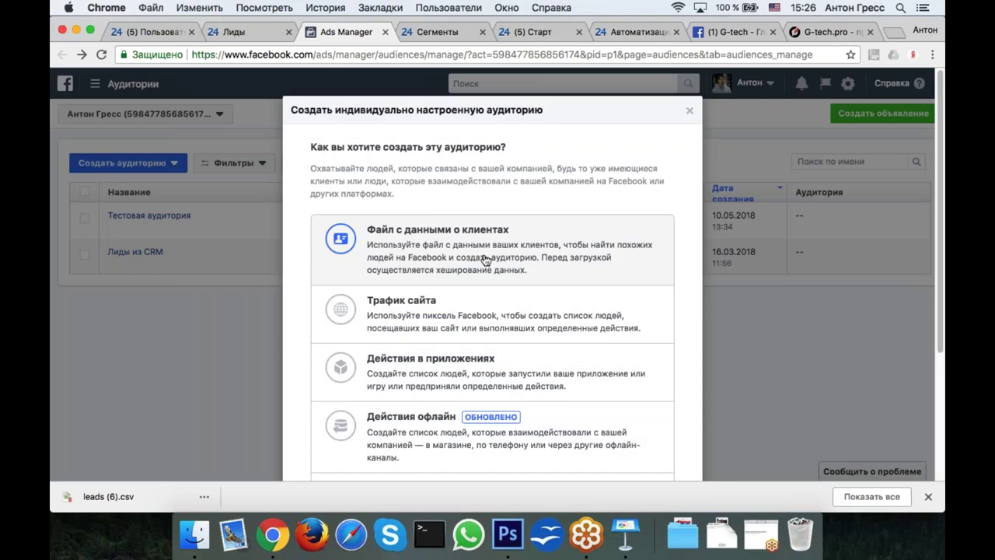
{"action": "left_click", "coordinate": [486, 259]}
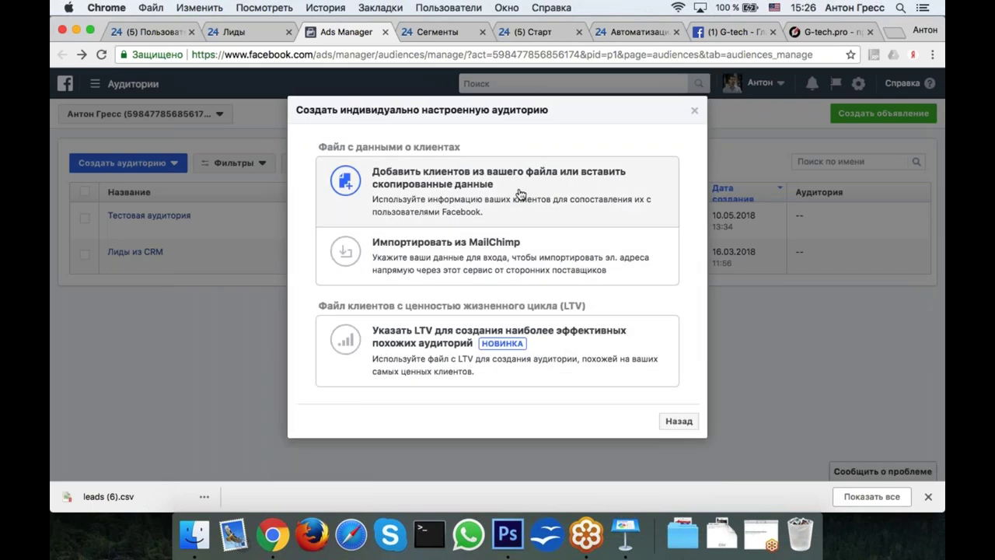
{"action": "left_click", "coordinate": [519, 194]}
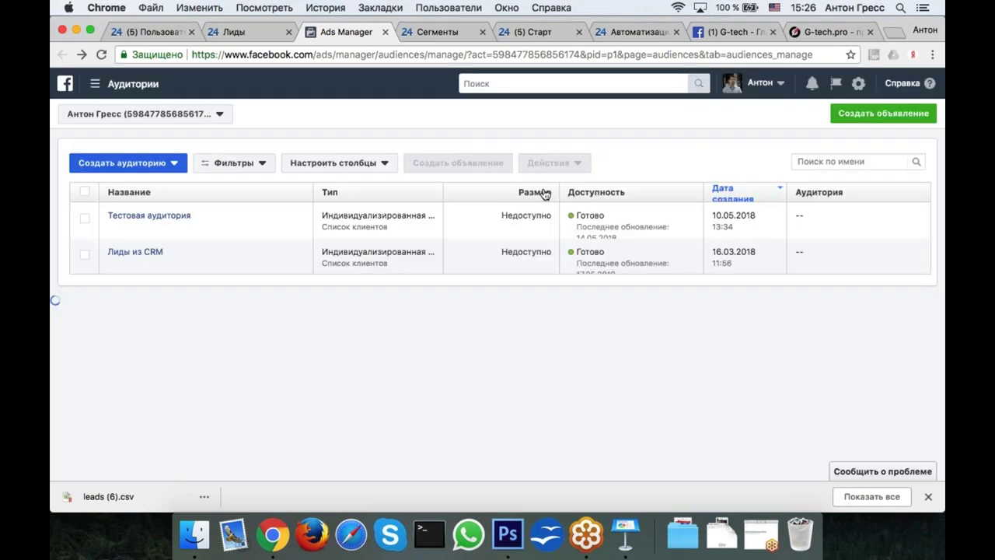
Add the downloaded leads (6).csv as the customer list file for the new audience
{"action": "scroll", "coordinate": [559, 315], "scroll_direction": "down", "scroll_amount": 4}
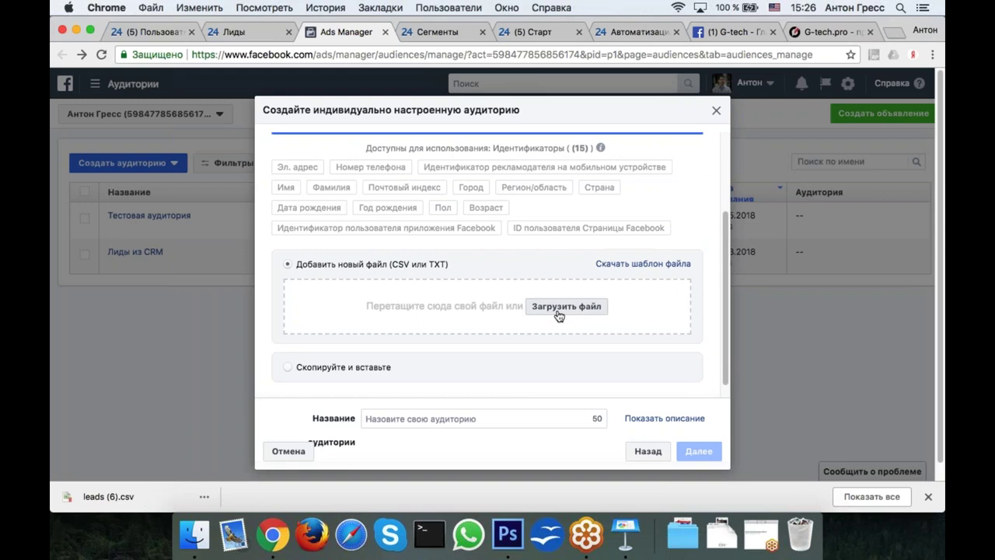
{"action": "left_click", "coordinate": [559, 308]}
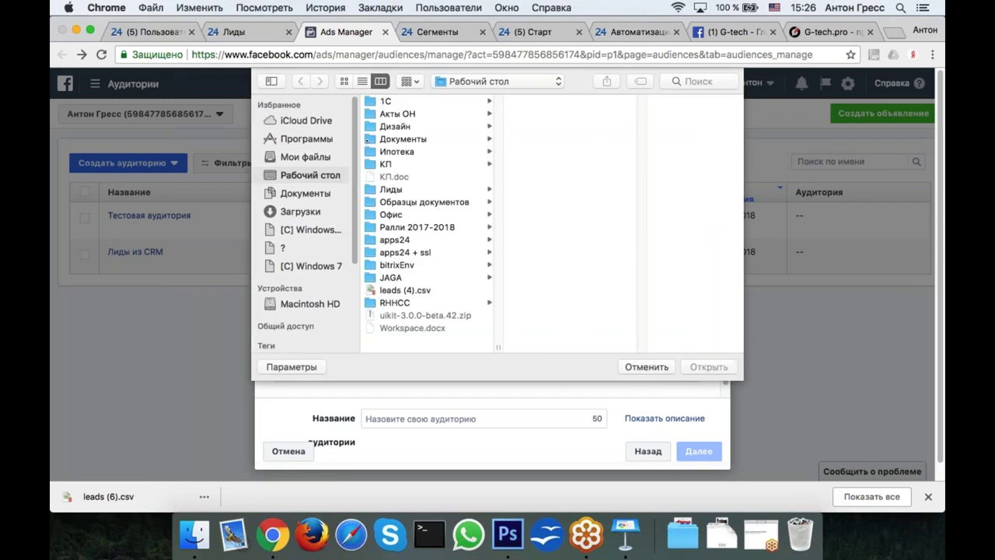
{"action": "key", "text": "Escape"}
{"action": "left_click_drag", "start_coordinate": [109, 496], "coordinate": [454, 315]}
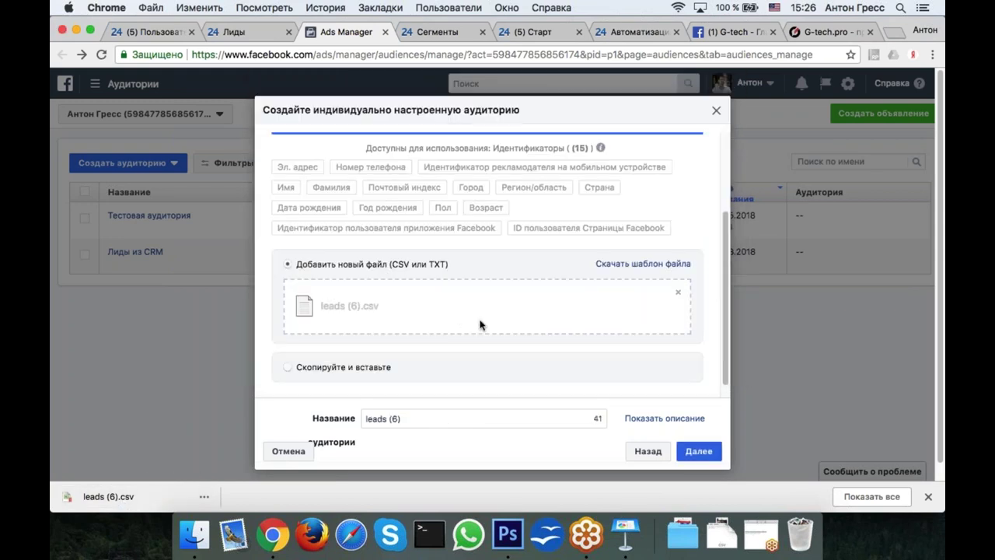
{"action": "scroll", "coordinate": [479, 324], "scroll_direction": "down", "scroll_amount": 1}
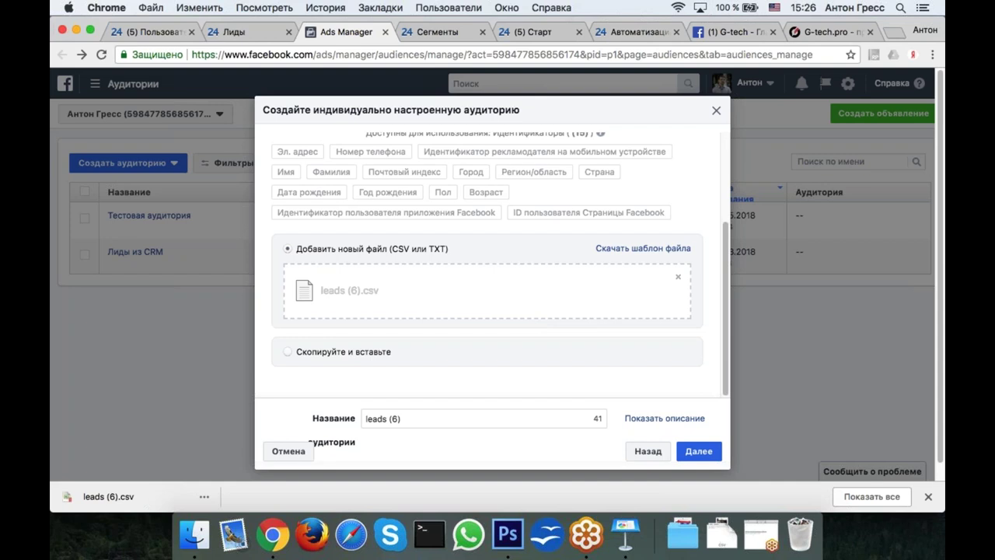
Name the audience "Новая акдитория" and proceed to the data mapping stage
{"action": "scroll", "coordinate": [480, 324], "scroll_direction": "down", "scroll_amount": 1}
{"action": "left_click", "coordinate": [475, 400]}
{"action": "key", "text": "super+a"}
{"action": "key", "text": "BackSpace"}
{"action": "type", "text": "Yjdfz"}
{"action": "key", "text": "super+a"}
{"action": "key", "text": "ctrl+space"}
{"action": "type", "text": "Но"}
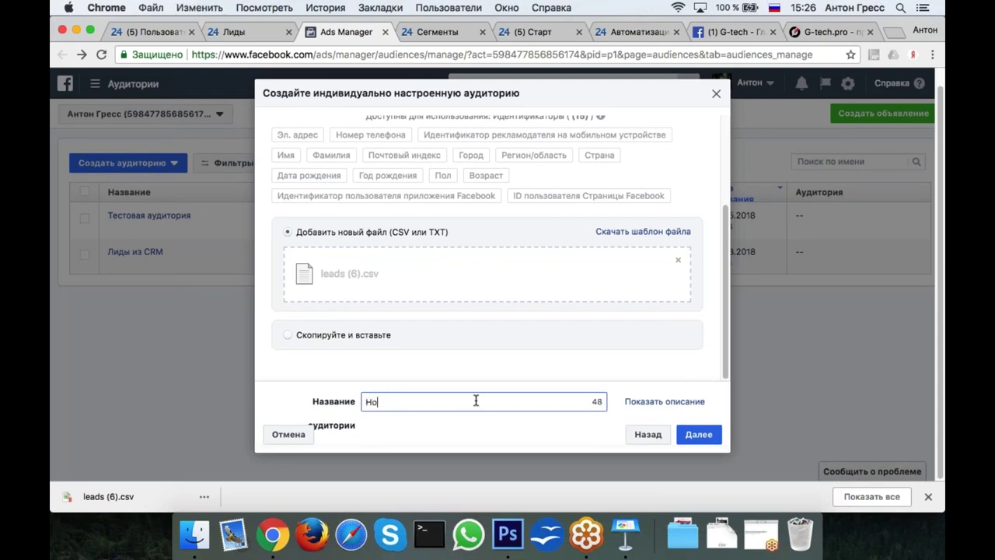
{"action": "type", "text": "вая акдитория"}
{"action": "key", "text": "Return"}
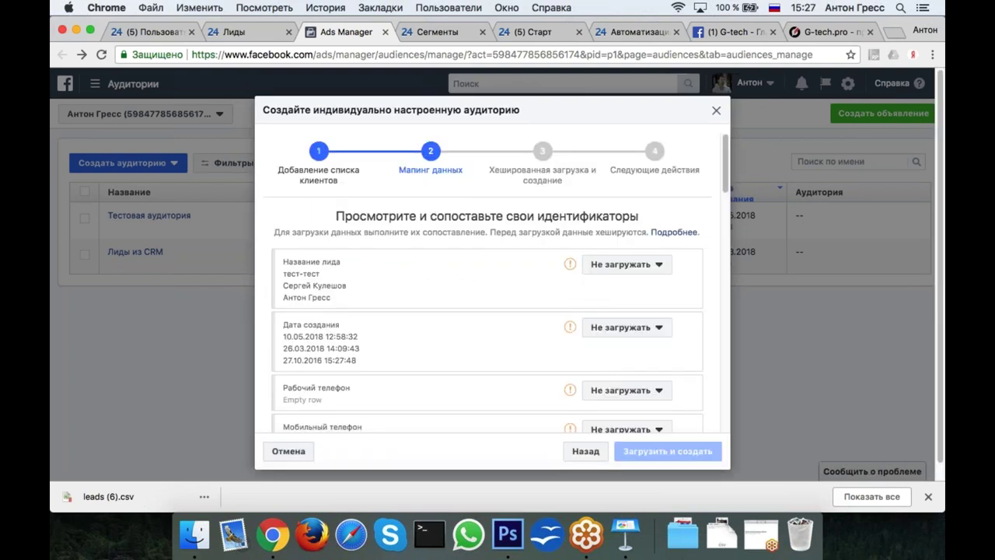
Map the Мобильный телефон column to the Номер телефона identifier
{"action": "scroll", "coordinate": [492, 281], "scroll_direction": "down", "scroll_amount": 3}
{"action": "scroll", "coordinate": [500, 282], "scroll_direction": "up", "scroll_amount": 15}
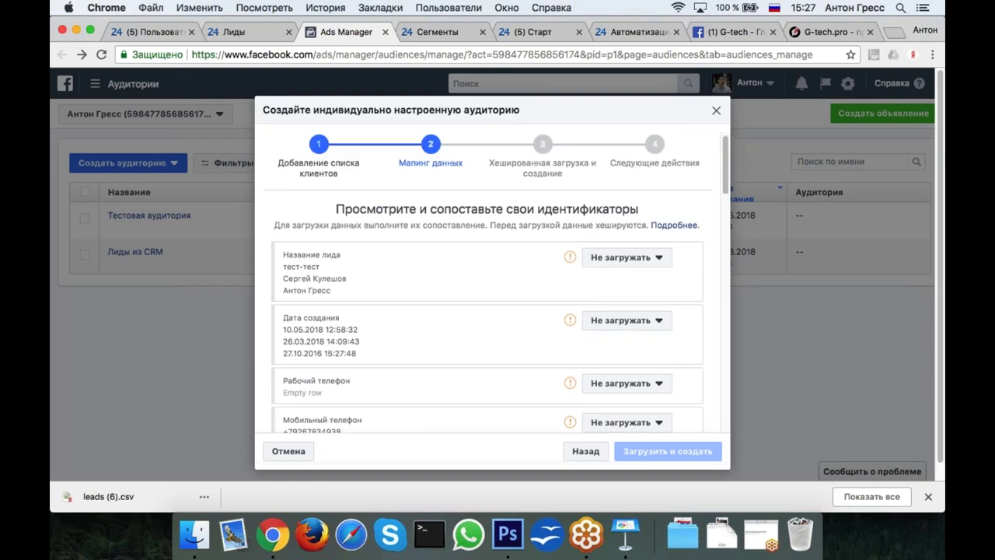
{"action": "scroll", "coordinate": [500, 282], "scroll_direction": "down", "scroll_amount": 5}
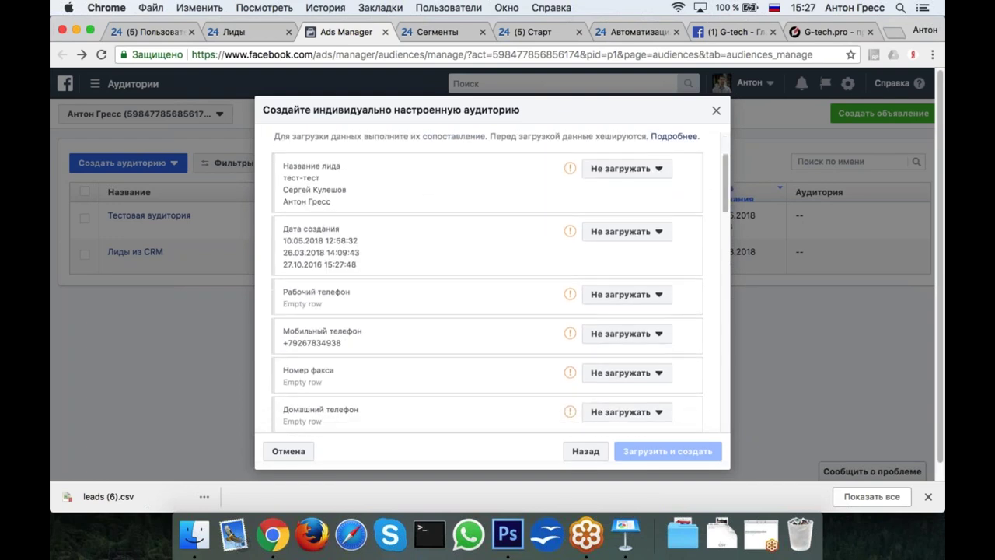
{"action": "left_click", "coordinate": [622, 338]}
{"action": "scroll", "coordinate": [624, 340], "scroll_direction": "down", "scroll_amount": 5}
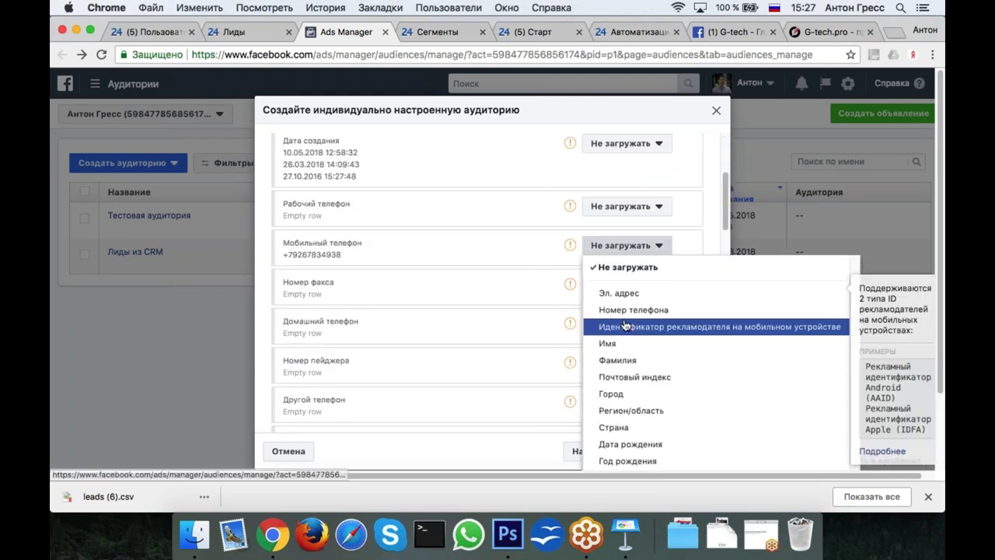
{"action": "left_click", "coordinate": [631, 309]}
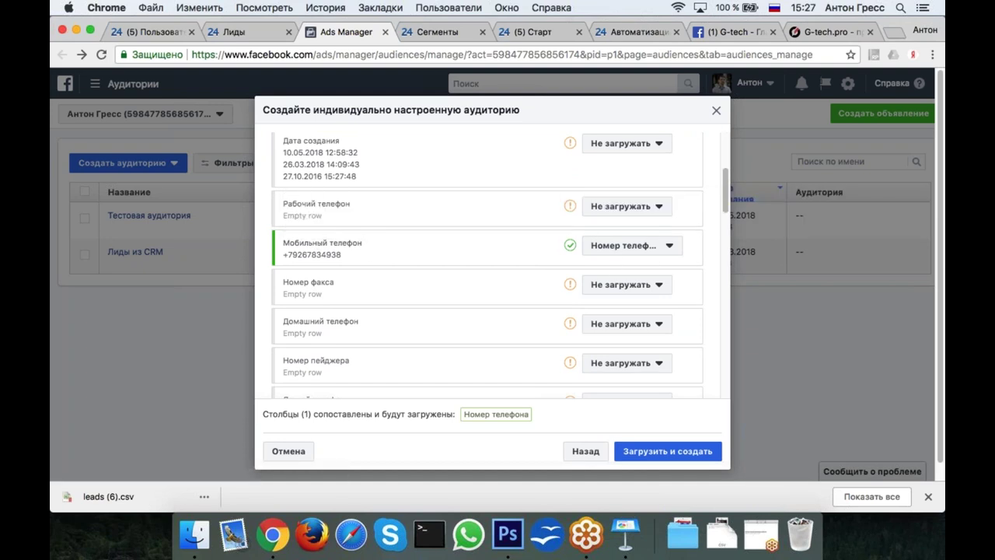
Review the column mapping and try to map Рабочий телефон to Номер телефона as well
{"action": "scroll", "coordinate": [504, 274], "scroll_direction": "down", "scroll_amount": 2}
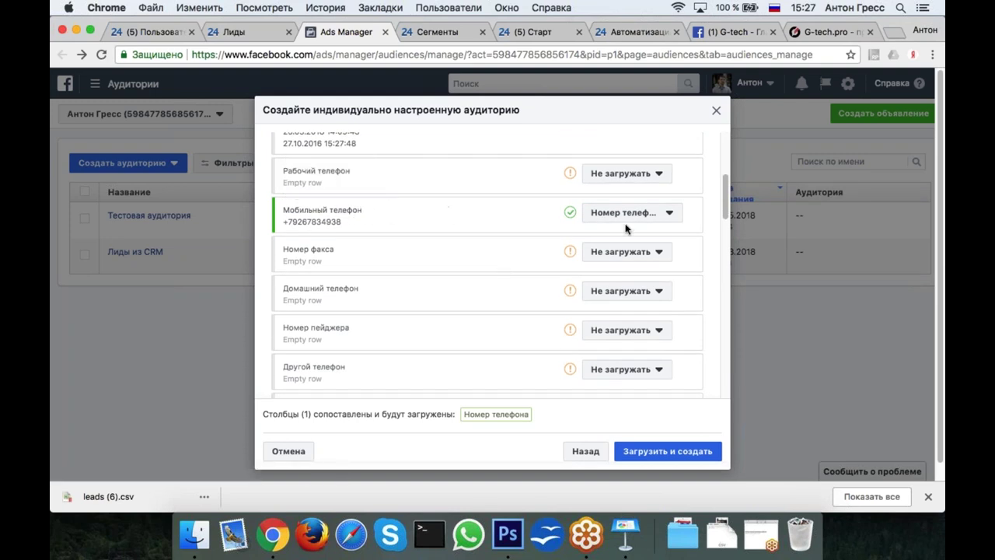
{"action": "scroll", "coordinate": [533, 243], "scroll_direction": "down", "scroll_amount": 4}
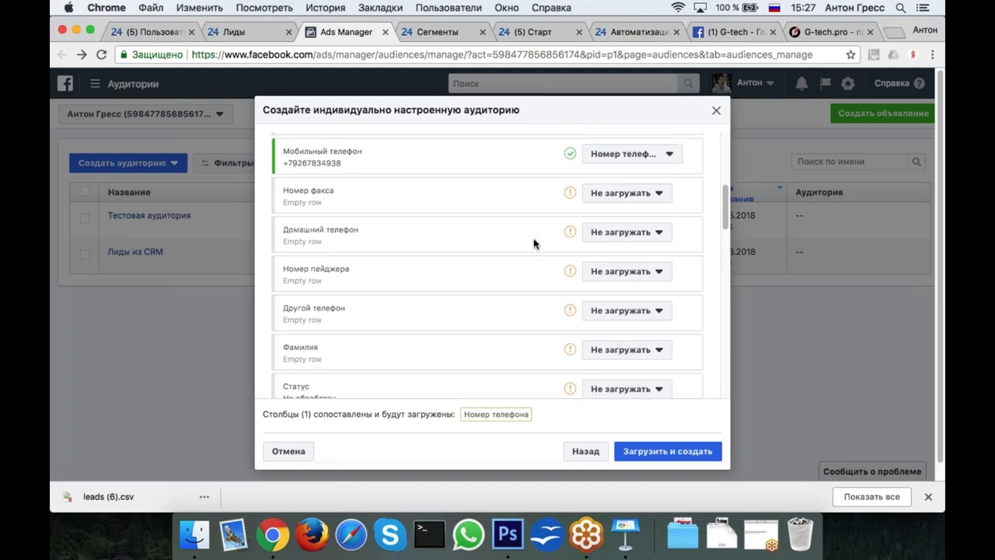
{"action": "scroll", "coordinate": [534, 243], "scroll_direction": "up", "scroll_amount": 7}
{"action": "scroll", "coordinate": [534, 244], "scroll_direction": "up", "scroll_amount": 4}
{"action": "scroll", "coordinate": [533, 244], "scroll_direction": "down", "scroll_amount": 4}
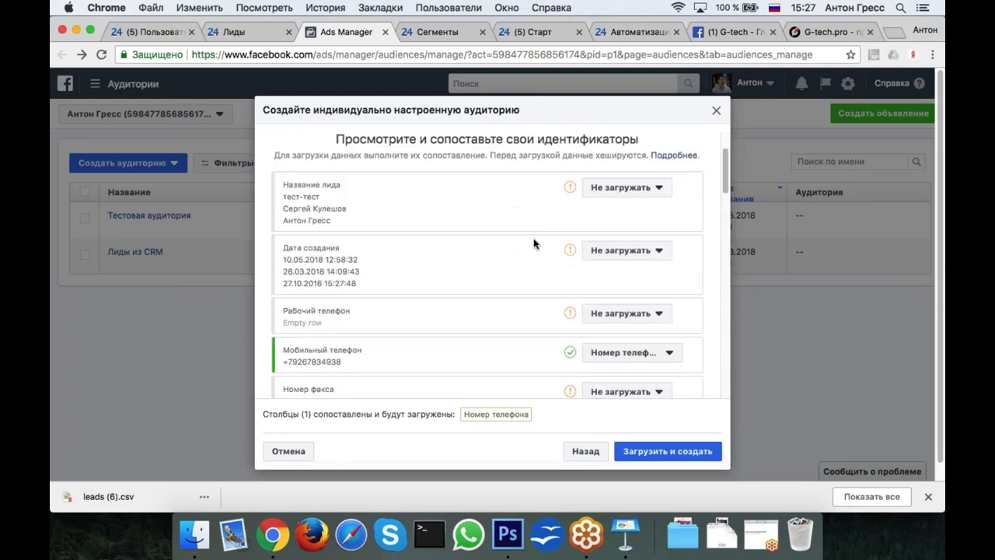
{"action": "scroll", "coordinate": [489, 277], "scroll_direction": "down", "scroll_amount": 1}
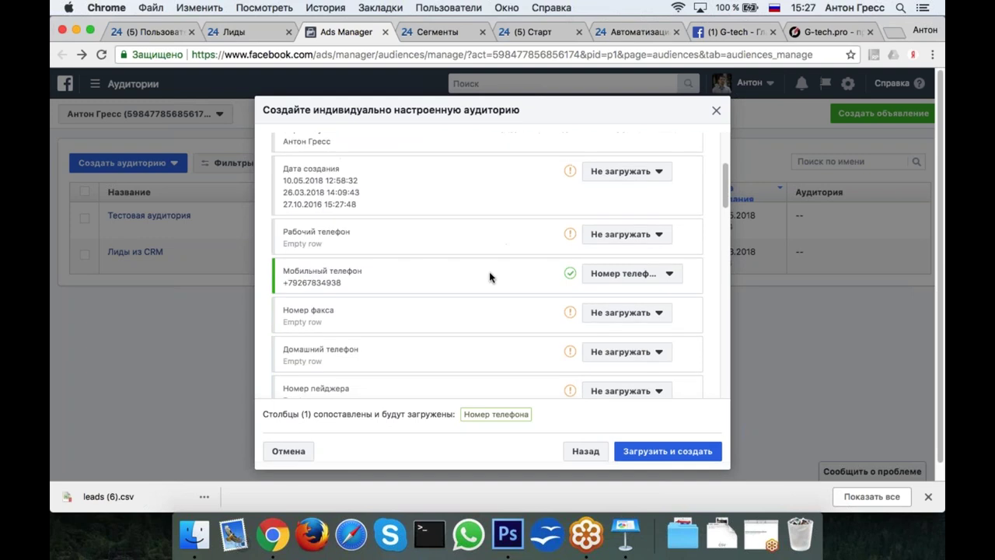
{"action": "left_click", "coordinate": [636, 234]}
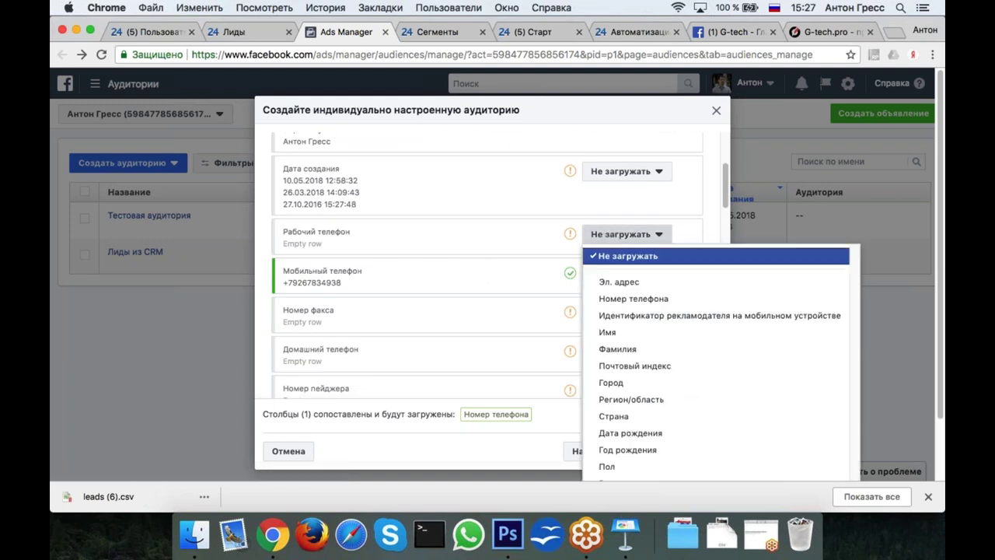
{"action": "left_click", "coordinate": [633, 291]}
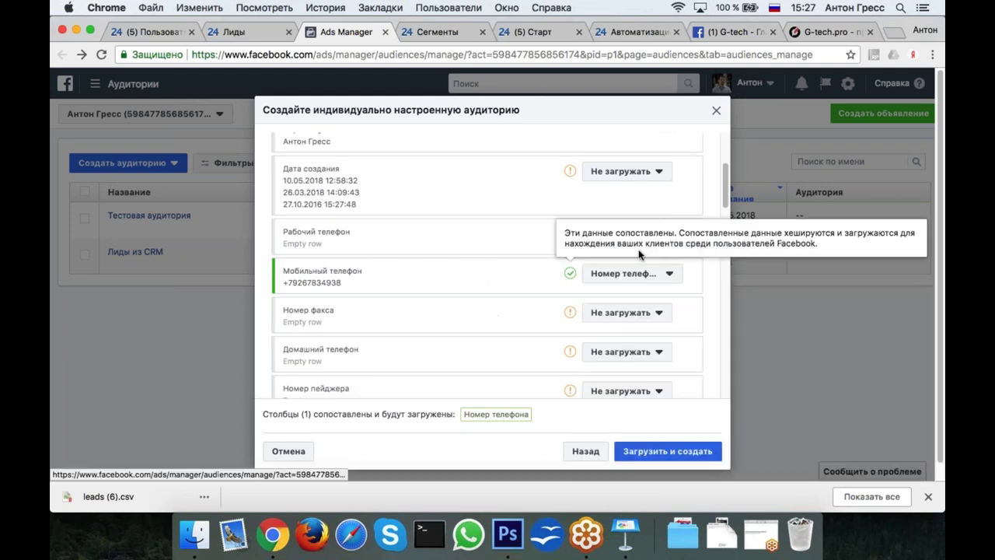
Close the custom audience form without uploading the data and switch to the Лиды browser tab
{"action": "scroll", "coordinate": [482, 317], "scroll_direction": "down", "scroll_amount": 2}
{"action": "scroll", "coordinate": [482, 319], "scroll_direction": "down", "scroll_amount": 3}
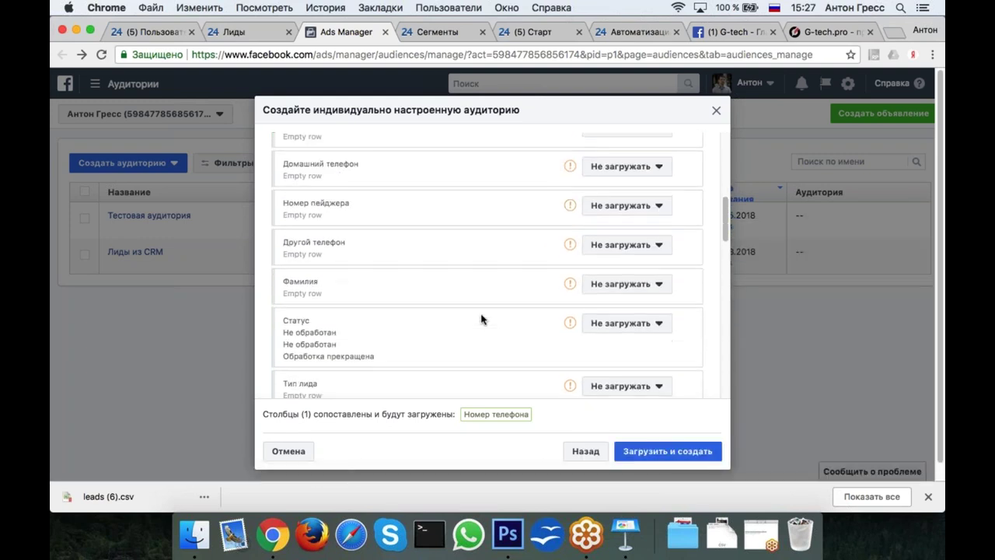
{"action": "left_click", "coordinate": [717, 113]}
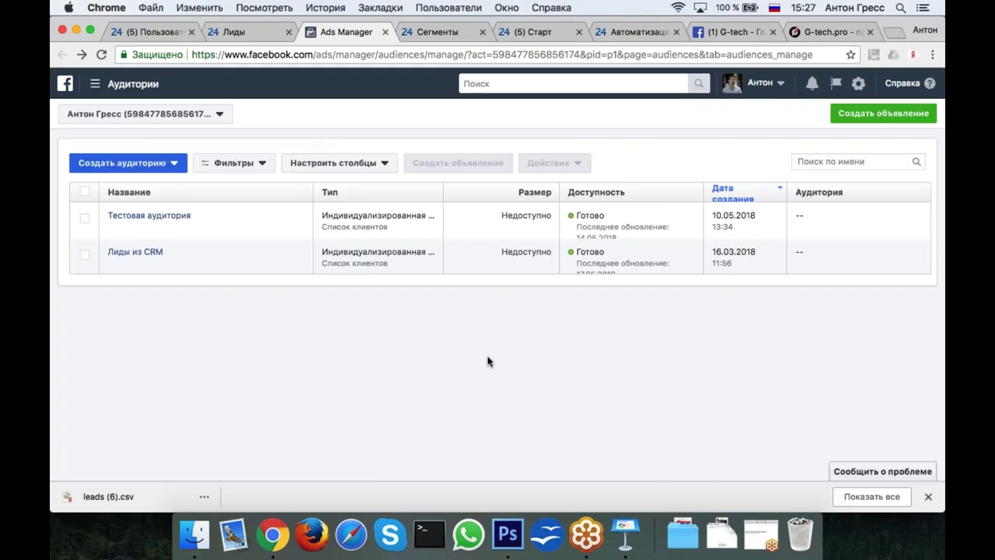
{"action": "mouse_move", "coordinate": [148, 216]}
{"action": "left_click", "coordinate": [255, 34]}
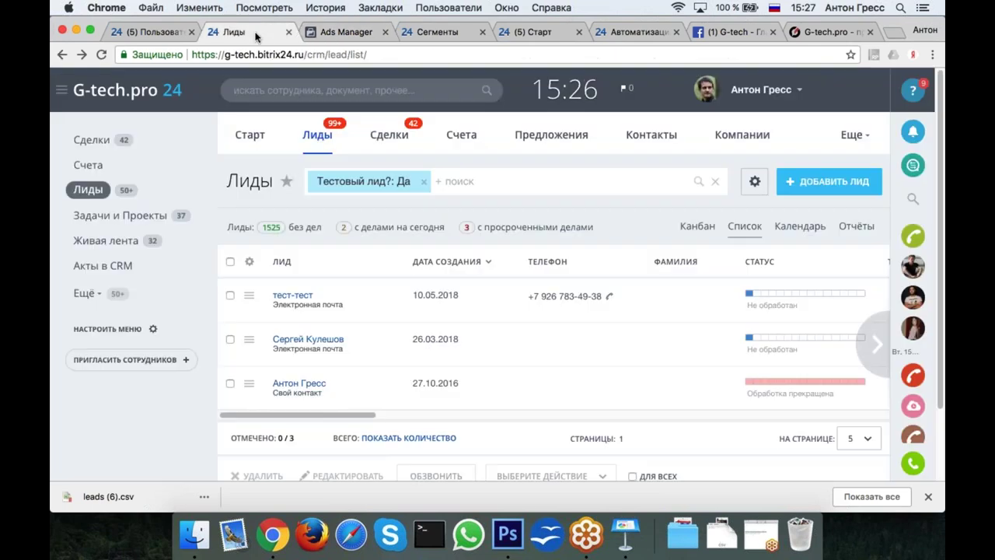
Create a new segment in the Сегменты browser tab and add the Тестовый лид? field to its leads filter
{"action": "left_click", "coordinate": [433, 34]}
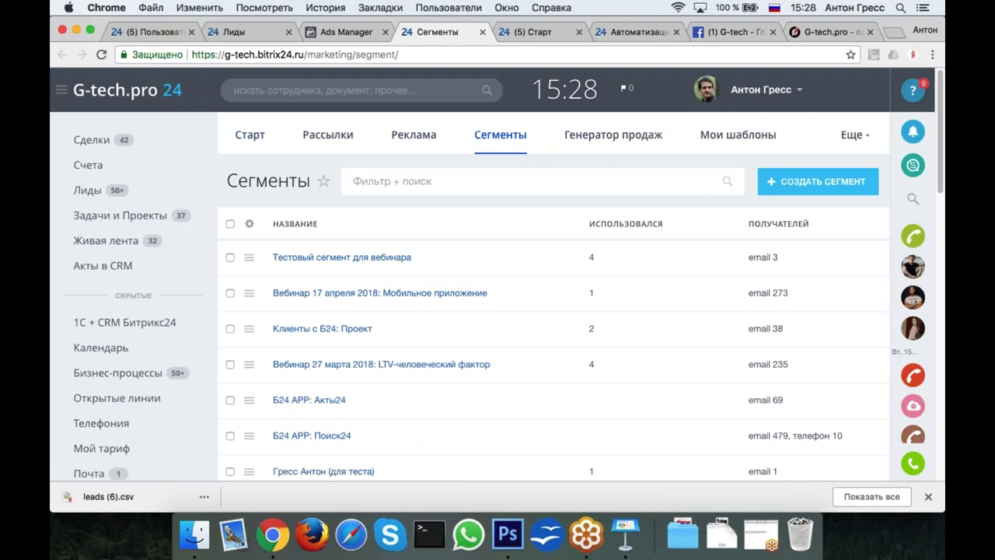
{"action": "left_click", "coordinate": [803, 191]}
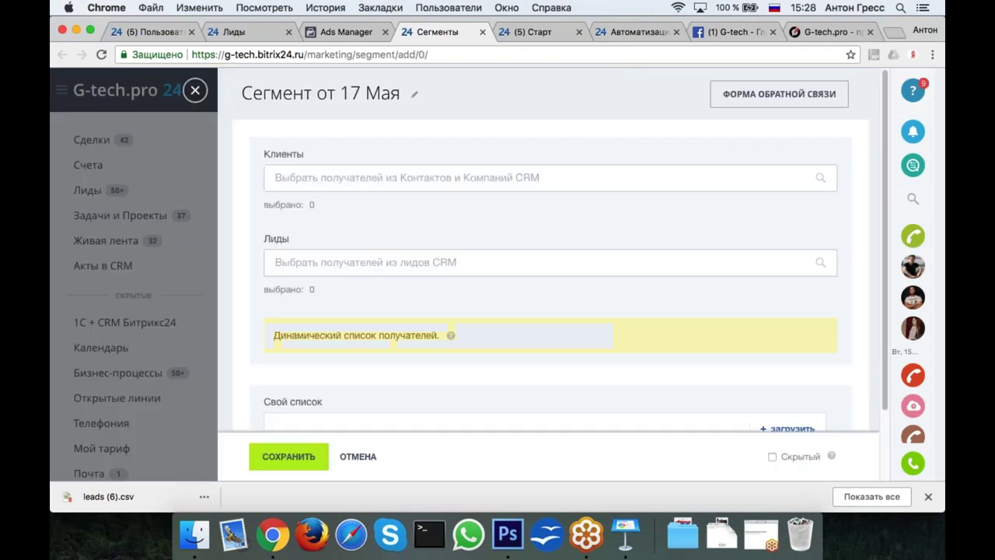
{"action": "scroll", "coordinate": [333, 194], "scroll_direction": "down", "scroll_amount": 1}
{"action": "left_click", "coordinate": [332, 257]}
{"action": "scroll", "coordinate": [373, 344], "scroll_direction": "down", "scroll_amount": 4}
{"action": "left_click", "coordinate": [473, 403]}
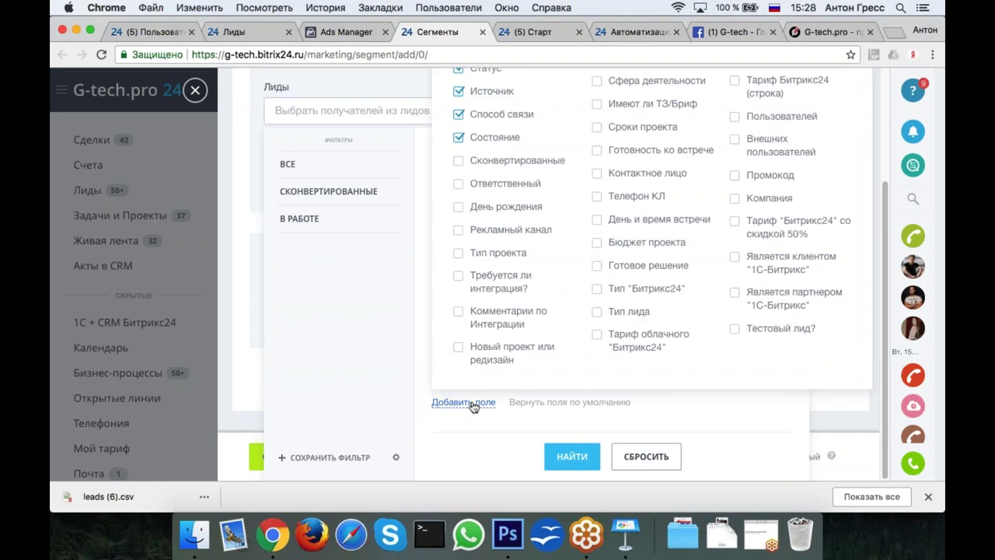
{"action": "left_click", "coordinate": [734, 330]}
{"action": "left_click", "coordinate": [400, 400]}
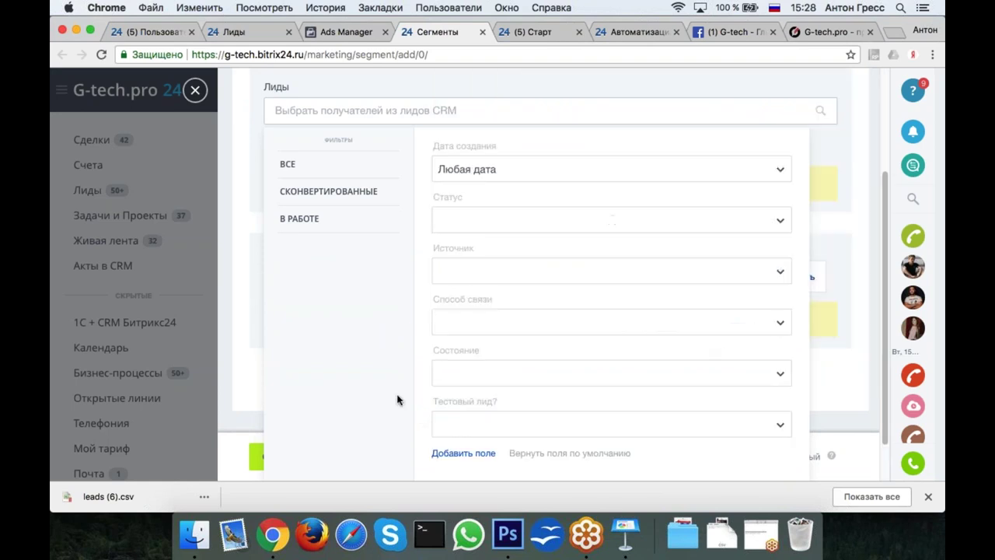
Set the Тестовый лид? filter to Да and apply it to the segment's leads
{"action": "scroll", "coordinate": [399, 400], "scroll_direction": "down", "scroll_amount": 2}
{"action": "left_click", "coordinate": [467, 381]}
{"action": "left_click", "coordinate": [451, 405]}
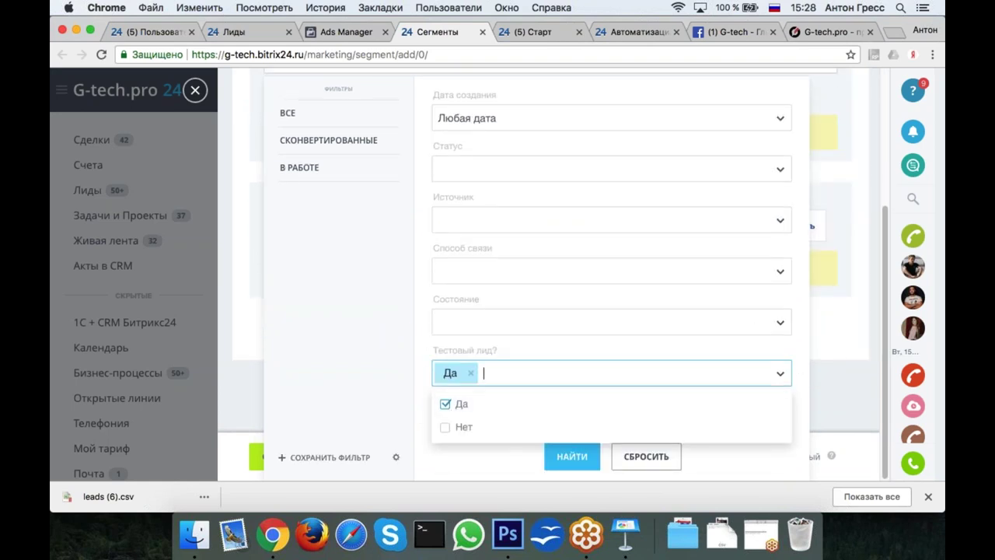
{"action": "left_click", "coordinate": [572, 456]}
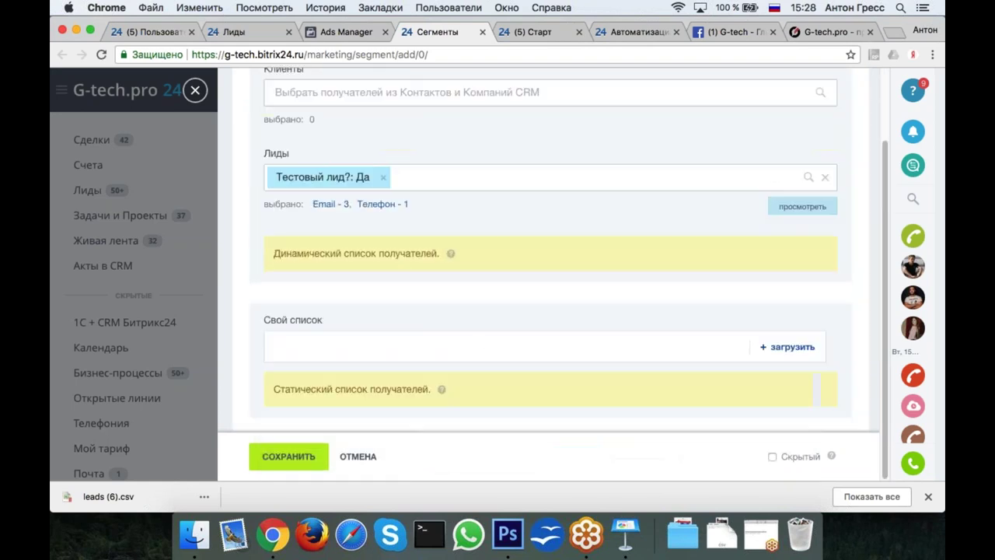
Review the segment's recipient settings and save the segment under its default name
{"action": "scroll", "coordinate": [480, 318], "scroll_direction": "up", "scroll_amount": 3}
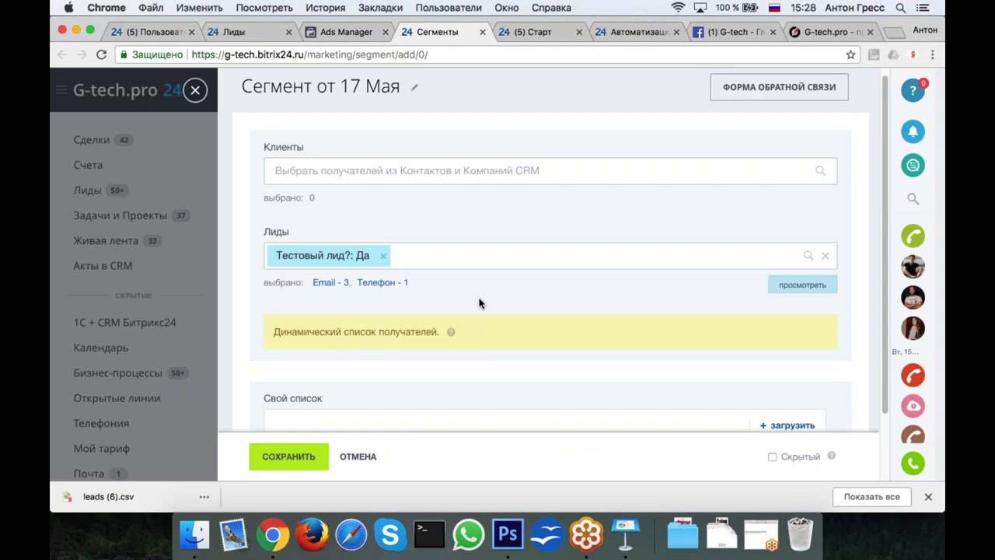
{"action": "scroll", "coordinate": [480, 303], "scroll_direction": "down", "scroll_amount": 2}
{"action": "scroll", "coordinate": [479, 303], "scroll_direction": "up", "scroll_amount": 2}
{"action": "scroll", "coordinate": [480, 303], "scroll_direction": "down", "scroll_amount": 2}
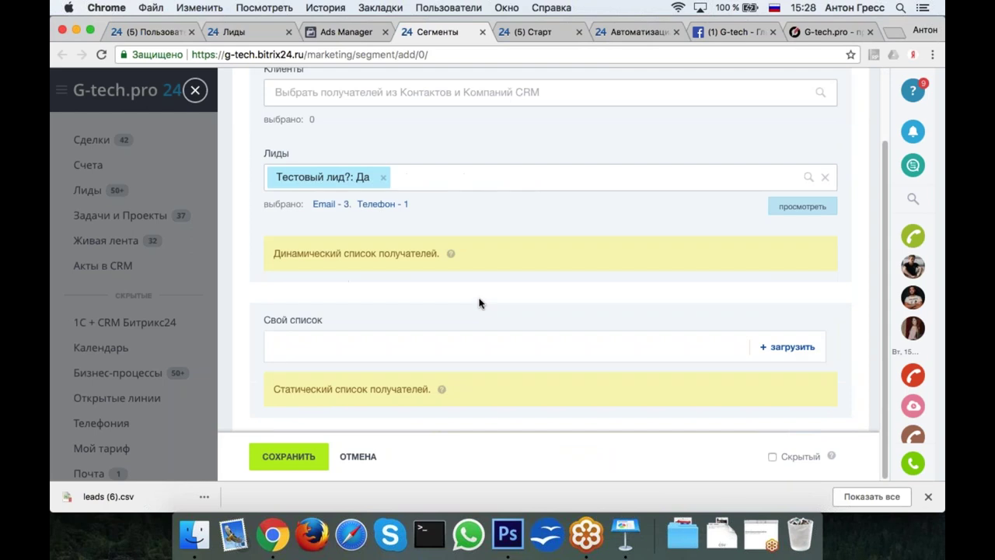
{"action": "scroll", "coordinate": [479, 304], "scroll_direction": "up", "scroll_amount": 2}
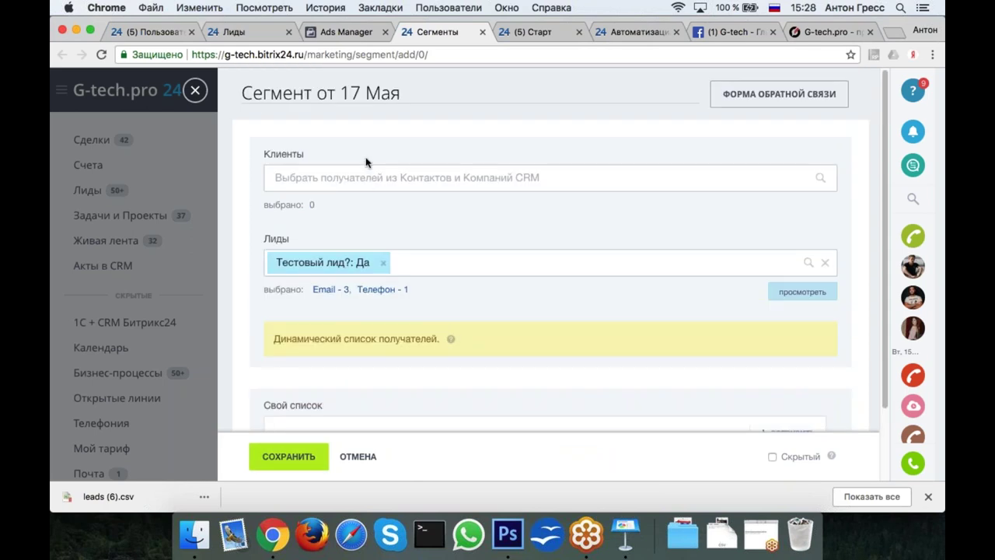
{"action": "left_click", "coordinate": [309, 451]}
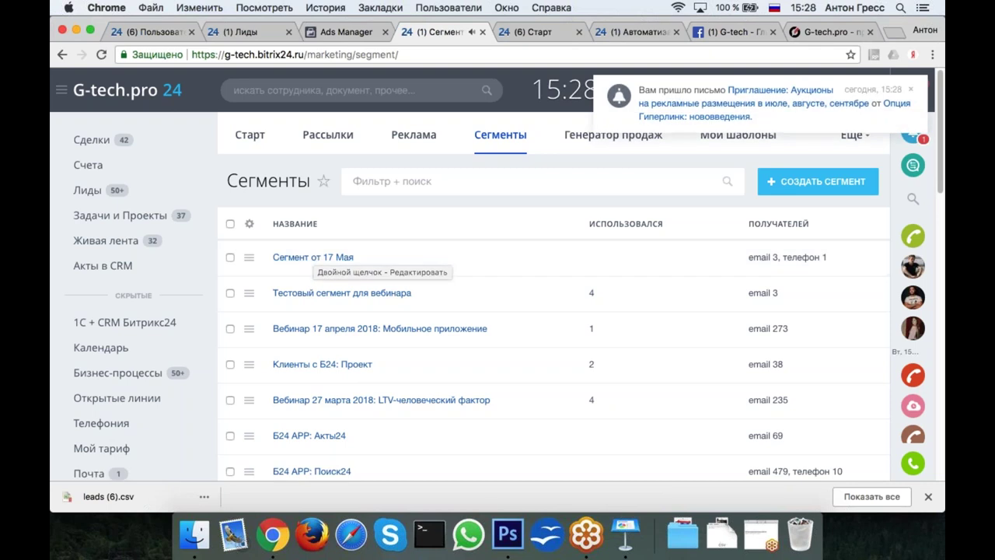
Check the existing audiences in the Ads Manager tab and switch to the CRM marketing Старт tab
{"action": "left_click", "coordinate": [346, 32]}
{"action": "mouse_move", "coordinate": [162, 226]}
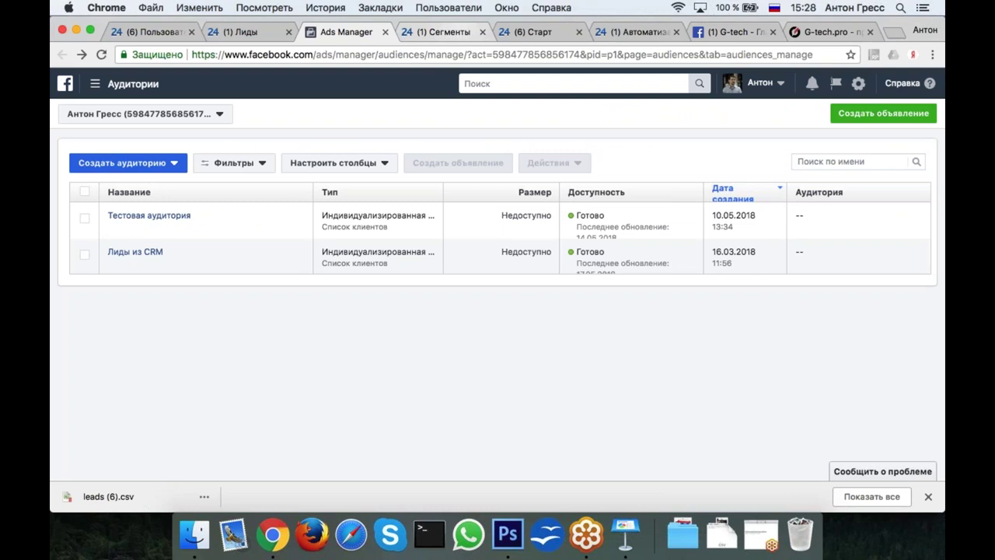
{"action": "left_click", "coordinate": [541, 35]}
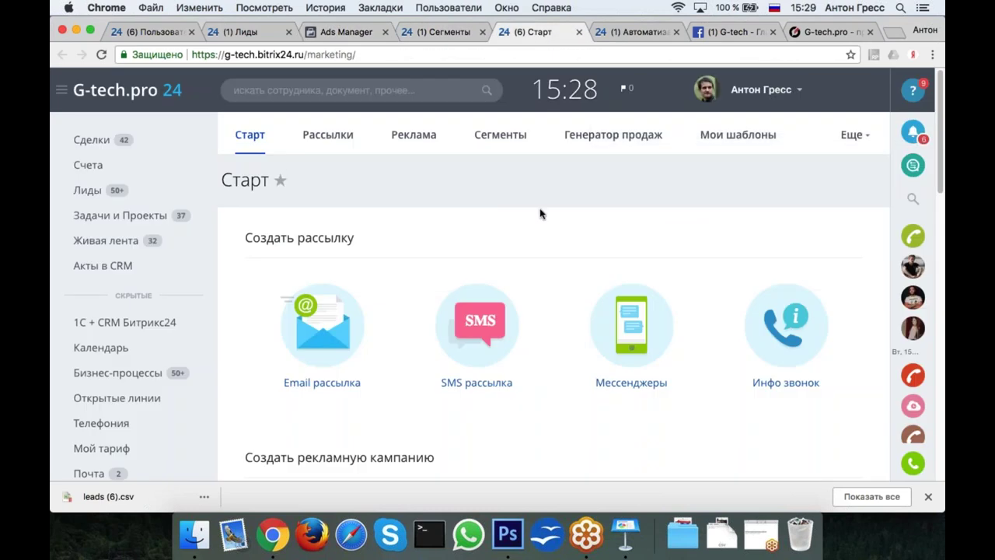
Create a Facebook+Instagram ad and replace its default recipient segment with Сегмент от 17 Мая from Мои сегменты
{"action": "scroll", "coordinate": [661, 248], "scroll_direction": "down", "scroll_amount": 5}
{"action": "left_click", "coordinate": [799, 270]}
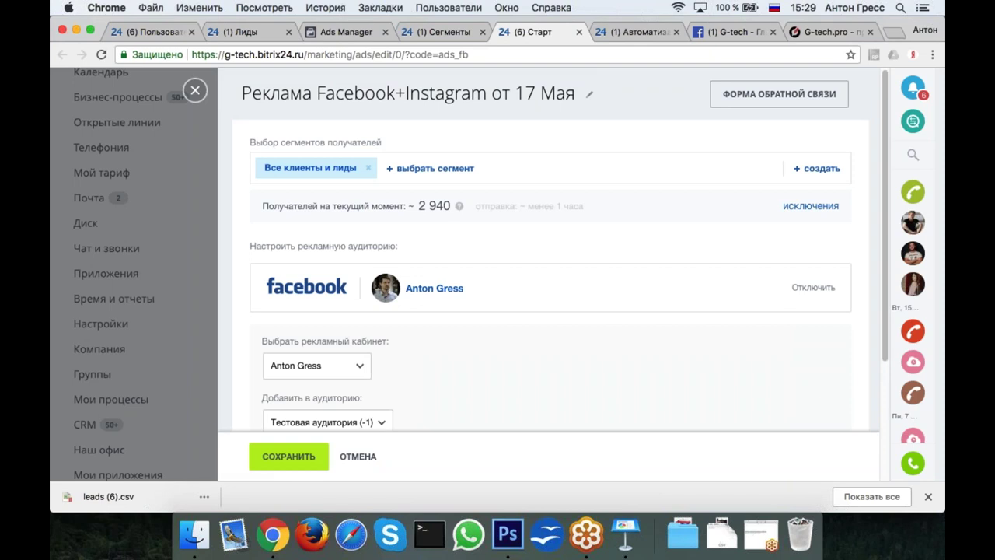
{"action": "left_click", "coordinate": [370, 168]}
{"action": "left_click", "coordinate": [300, 168]}
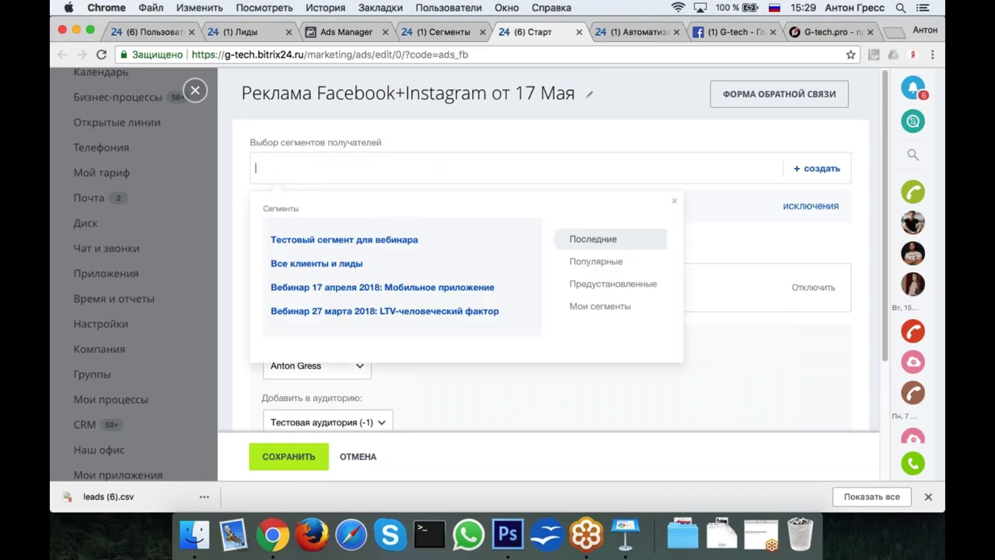
{"action": "left_click", "coordinate": [587, 306]}
{"action": "scroll", "coordinate": [373, 296], "scroll_direction": "down", "scroll_amount": 2}
{"action": "scroll", "coordinate": [373, 295], "scroll_direction": "down", "scroll_amount": 2}
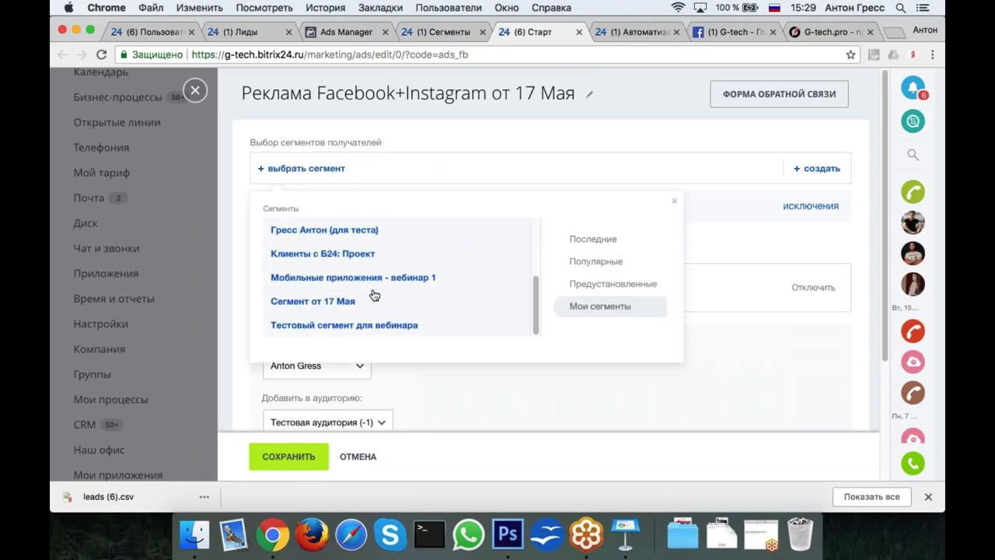
{"action": "left_click", "coordinate": [342, 303]}
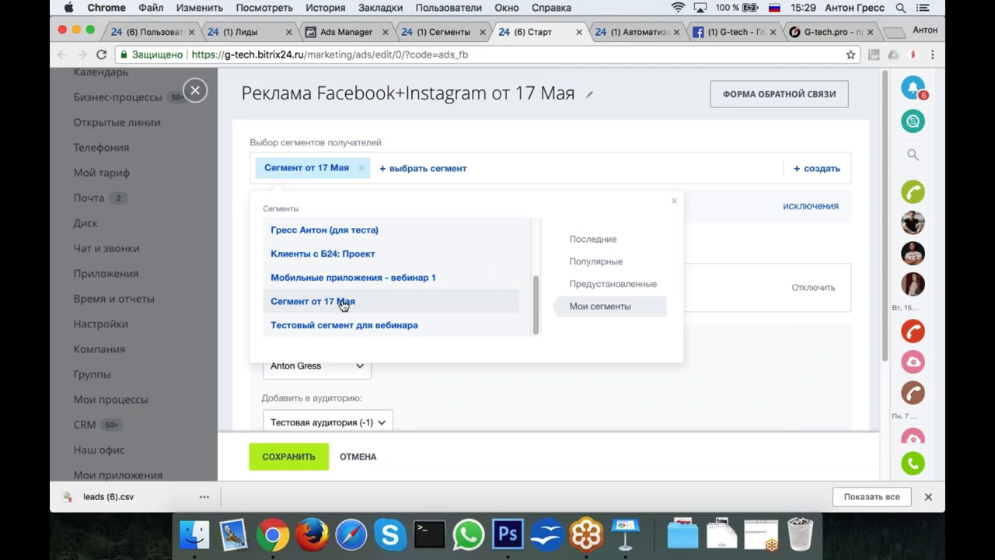
{"action": "left_click", "coordinate": [549, 400]}
Review the ad's Facebook audience settings and the choices available for Добавить в аудиторию
{"action": "scroll", "coordinate": [461, 377], "scroll_direction": "down", "scroll_amount": 1}
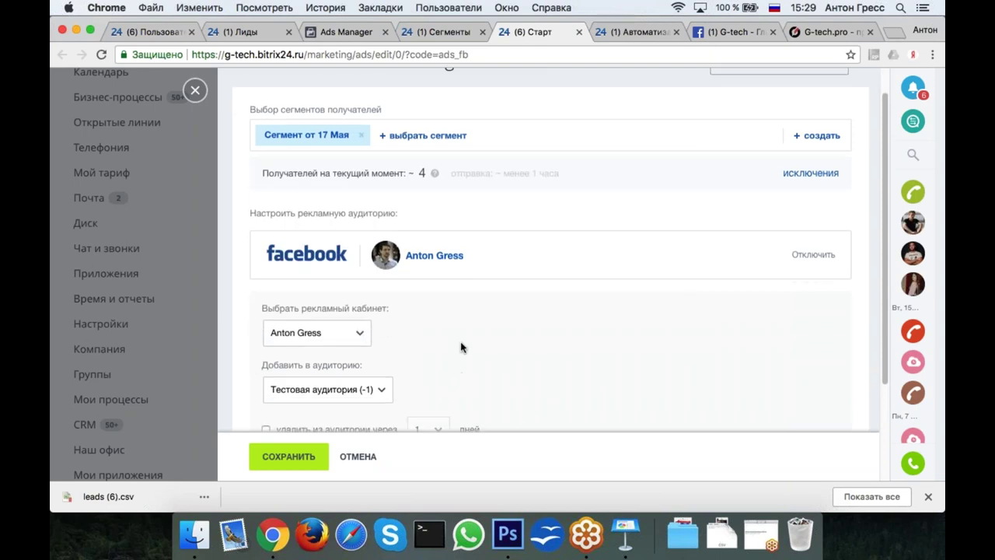
{"action": "scroll", "coordinate": [577, 268], "scroll_direction": "down", "scroll_amount": 2}
{"action": "scroll", "coordinate": [576, 268], "scroll_direction": "down", "scroll_amount": 1}
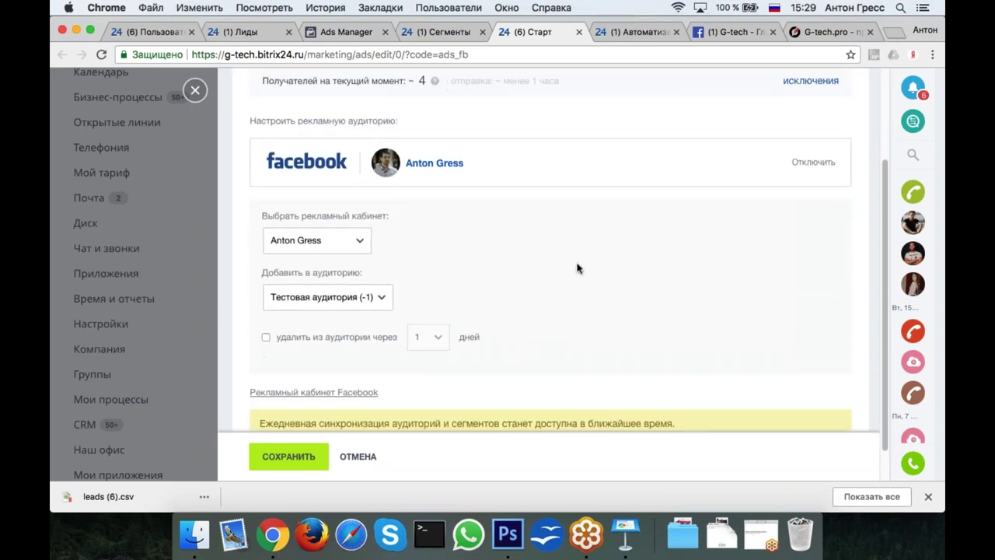
{"action": "left_click", "coordinate": [381, 301]}
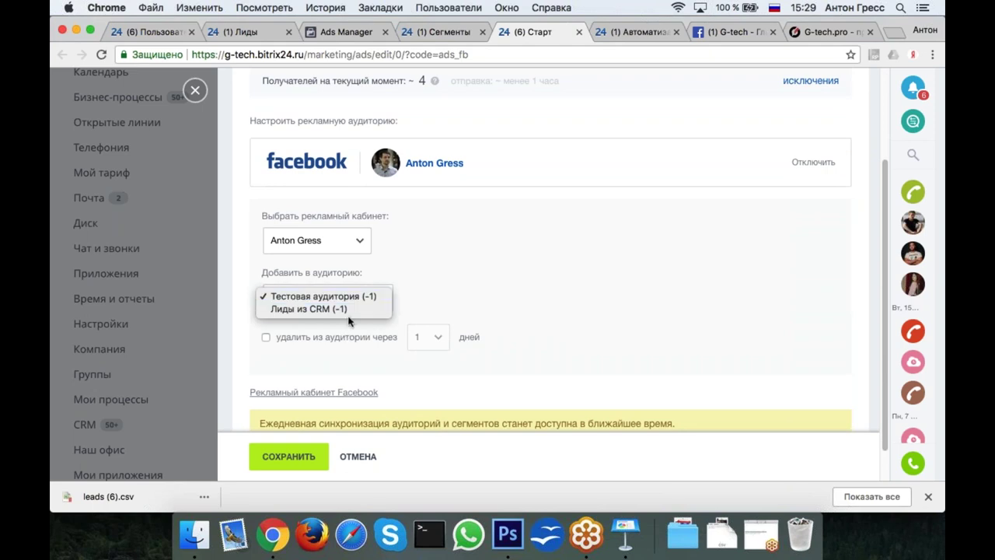
{"action": "left_click", "coordinate": [530, 277]}
Disconnect the Facebook account from the ad's audience settings and connect it again
{"action": "scroll", "coordinate": [859, 189], "scroll_direction": "up", "scroll_amount": 1}
{"action": "left_click", "coordinate": [814, 204]}
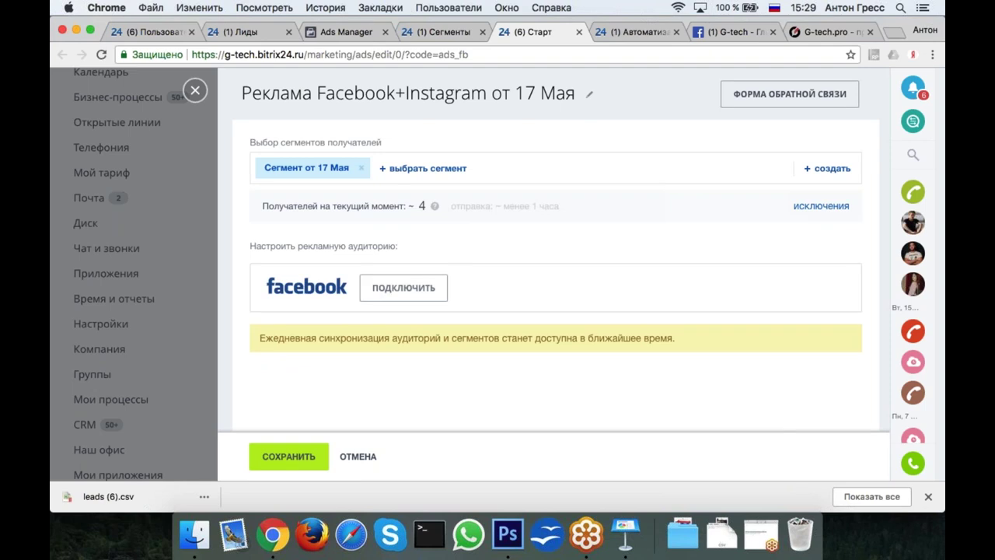
{"action": "left_click", "coordinate": [428, 290]}
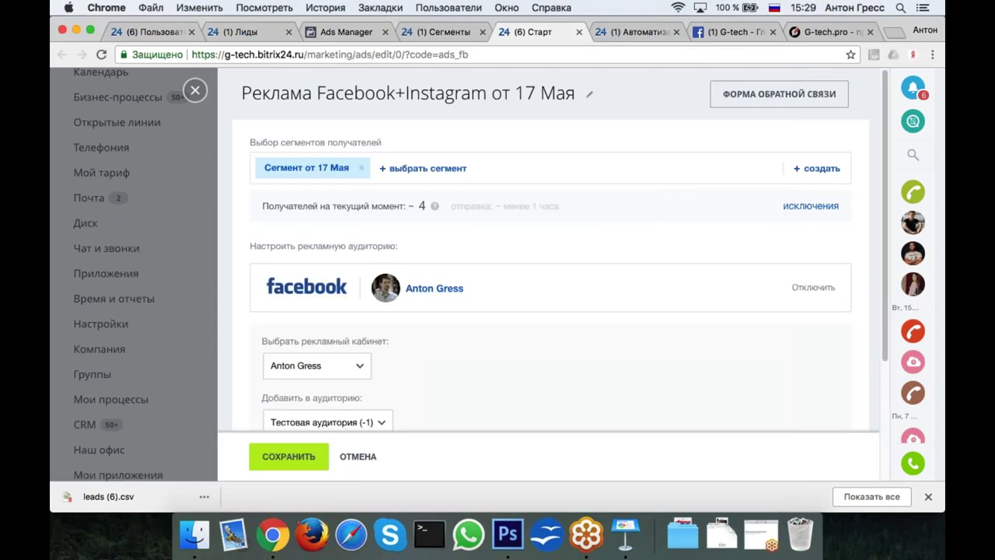
Select the connected advertising account and Тестовая аудитория as the audience that receives the segment
{"action": "scroll", "coordinate": [574, 329], "scroll_direction": "down", "scroll_amount": 3}
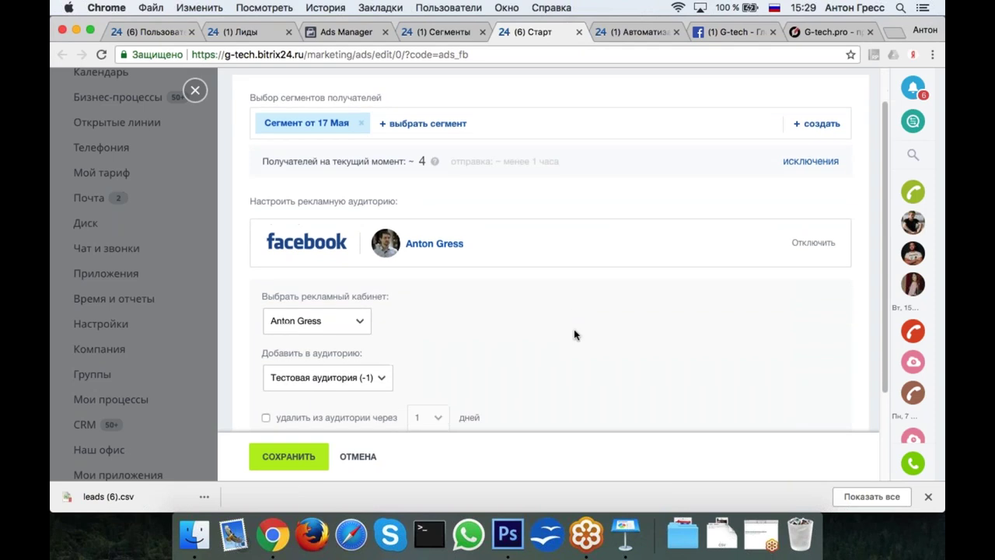
{"action": "left_click", "coordinate": [311, 283]}
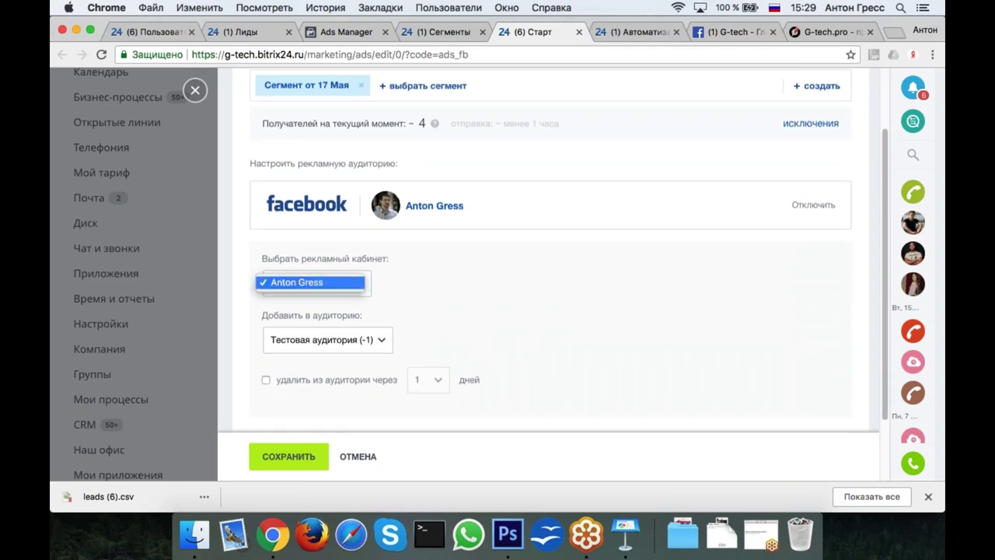
{"action": "left_click", "coordinate": [311, 283]}
{"action": "scroll", "coordinate": [544, 311], "scroll_direction": "down", "scroll_amount": 1}
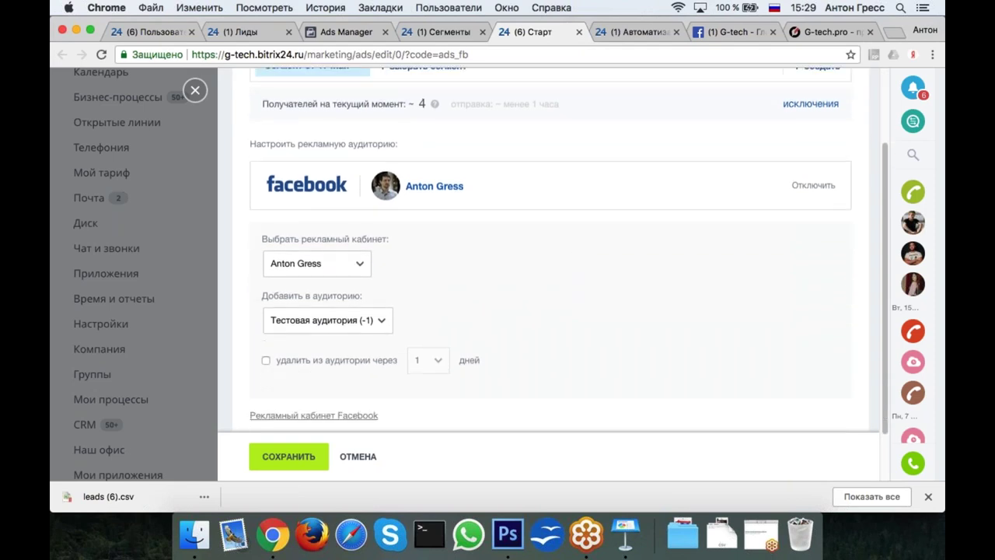
{"action": "scroll", "coordinate": [550, 256], "scroll_direction": "down", "scroll_amount": 2}
{"action": "left_click", "coordinate": [327, 258]}
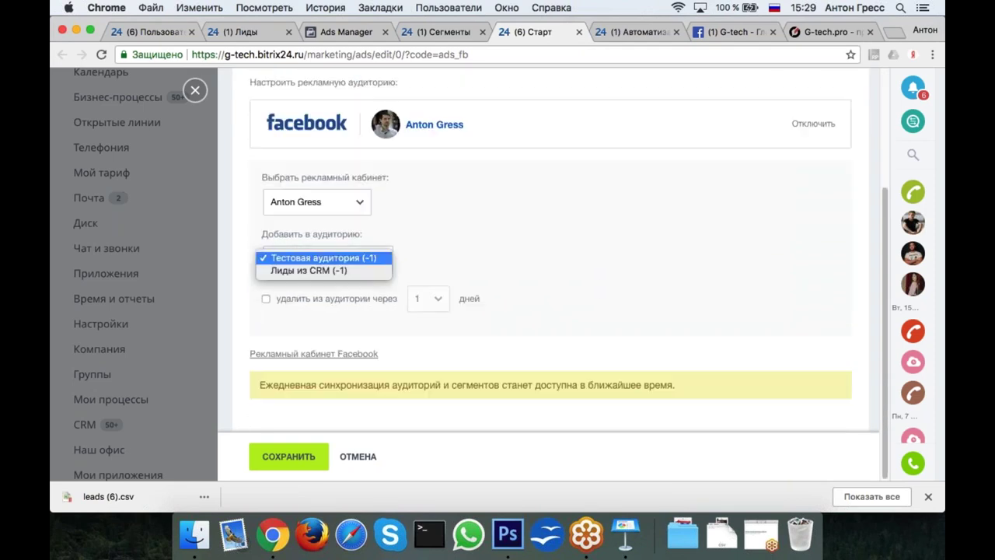
{"action": "left_click", "coordinate": [377, 262]}
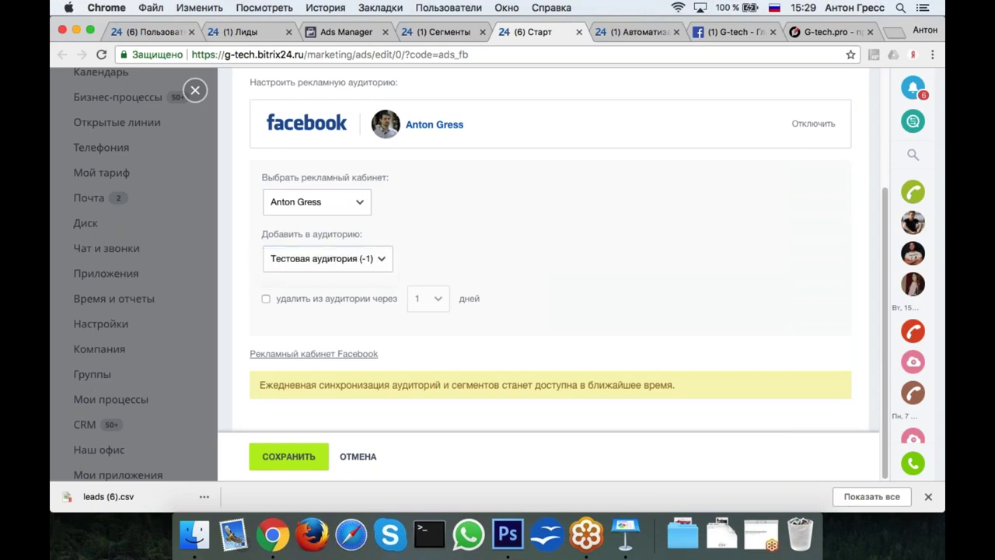
{"action": "left_click", "coordinate": [377, 262]}
{"action": "left_click", "coordinate": [508, 252]}
Save the ad with sending set to Сейчас and open the Реклама list
{"action": "left_click", "coordinate": [294, 459]}
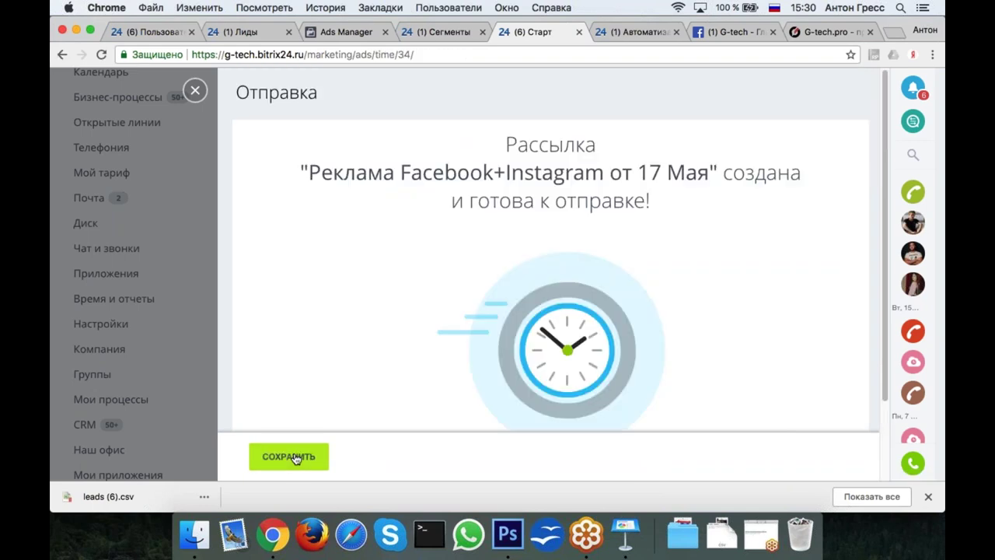
{"action": "scroll", "coordinate": [419, 352], "scroll_direction": "down", "scroll_amount": 2}
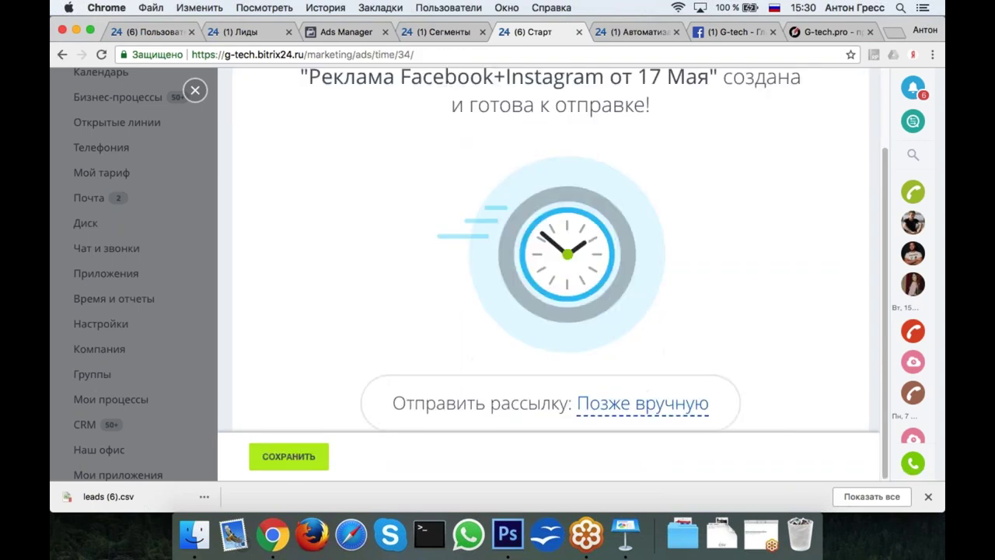
{"action": "left_click", "coordinate": [656, 412]}
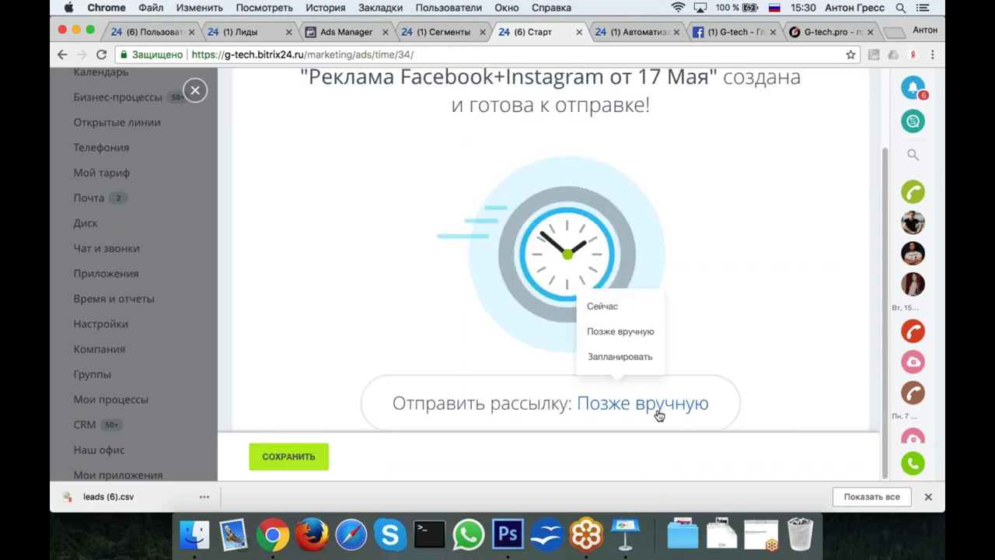
{"action": "left_click", "coordinate": [636, 311]}
{"action": "left_click", "coordinate": [307, 457]}
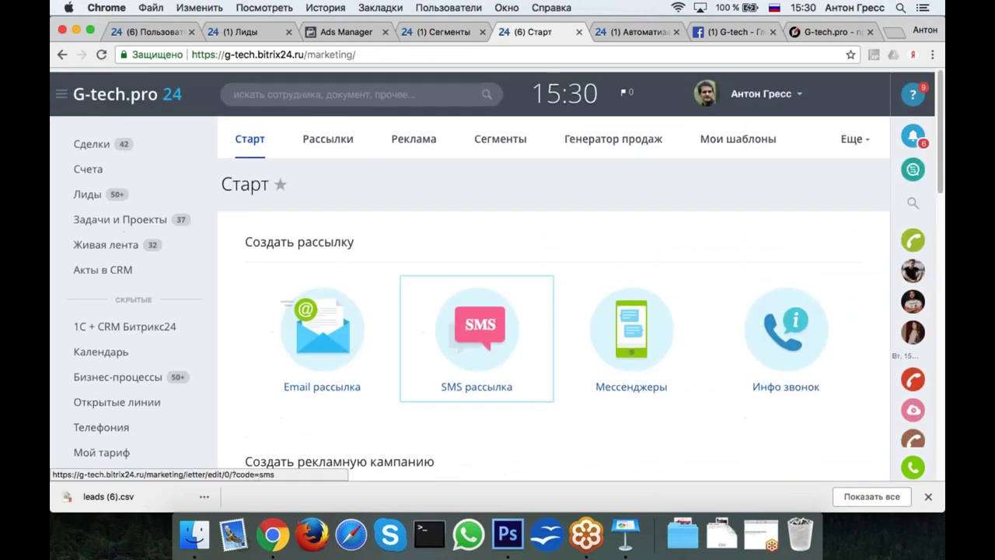
{"action": "left_click", "coordinate": [417, 137]}
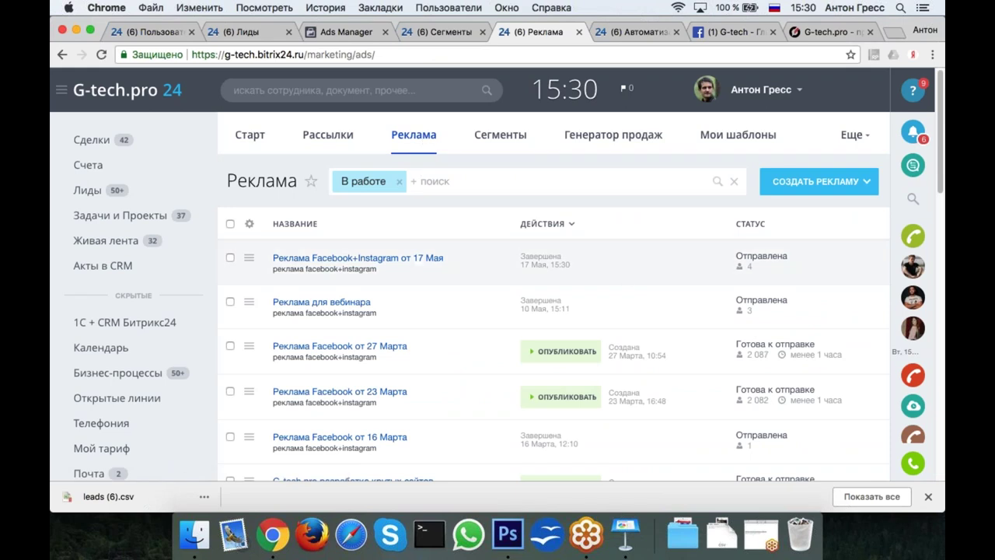
Switch to the Ads Manager tab, examine the change history of Тестовая аудитория, and return to the audience list
{"action": "left_click", "coordinate": [346, 33]}
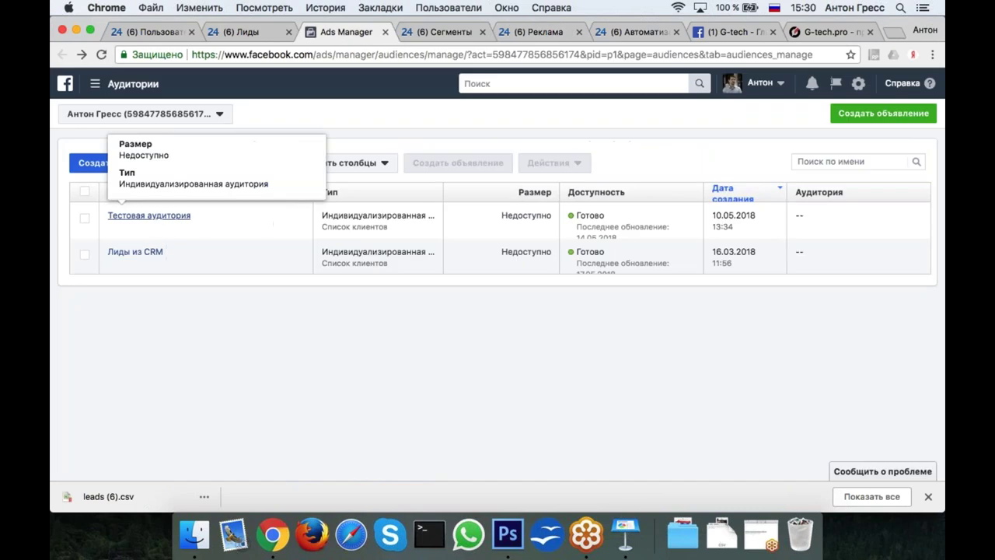
{"action": "left_click", "coordinate": [159, 221]}
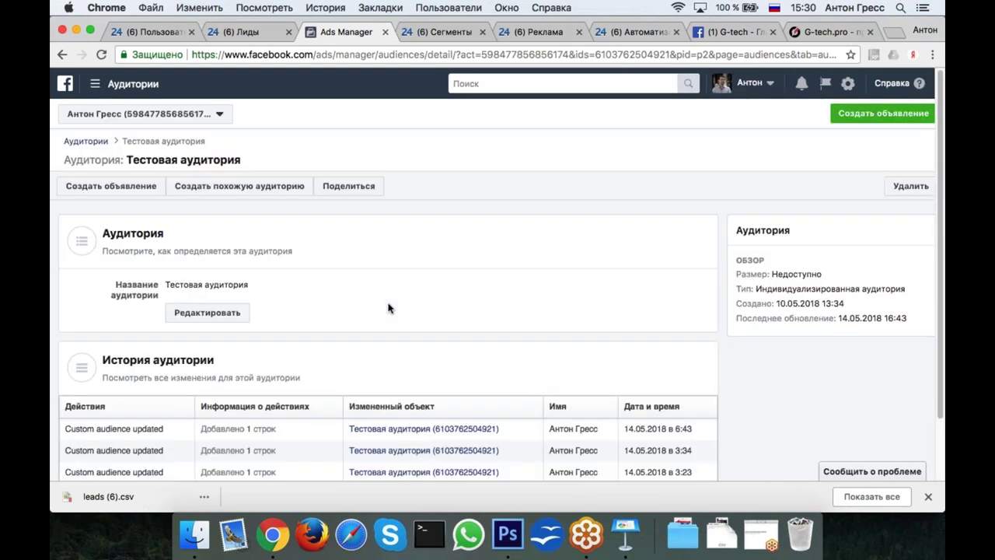
{"action": "scroll", "coordinate": [389, 308], "scroll_direction": "down", "scroll_amount": 2}
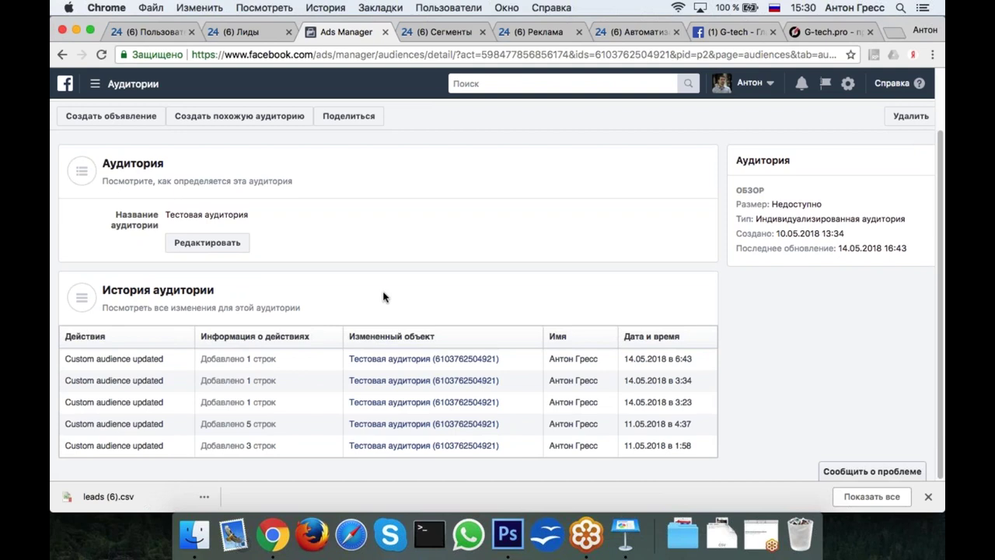
{"action": "key", "text": "super+r"}
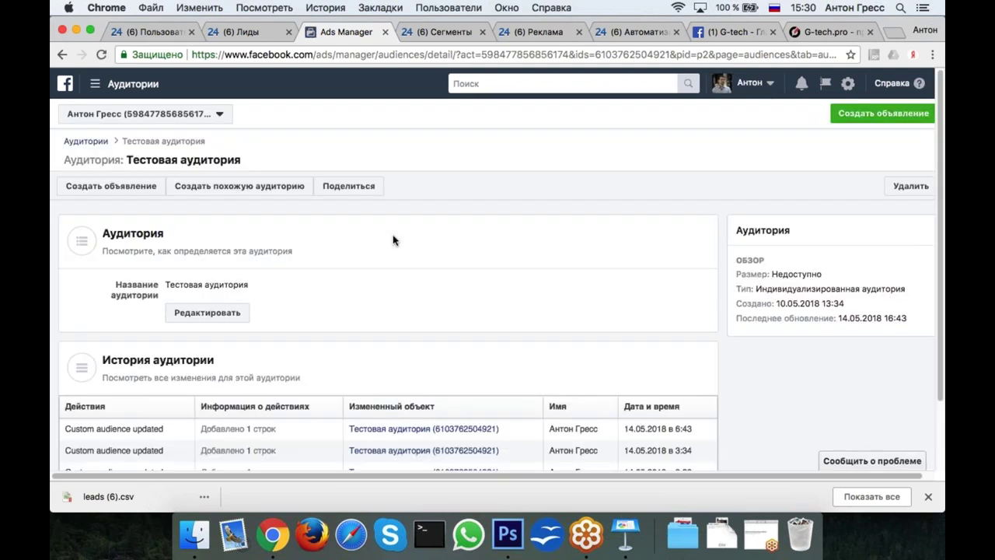
{"action": "scroll", "coordinate": [393, 240], "scroll_direction": "down", "scroll_amount": 1}
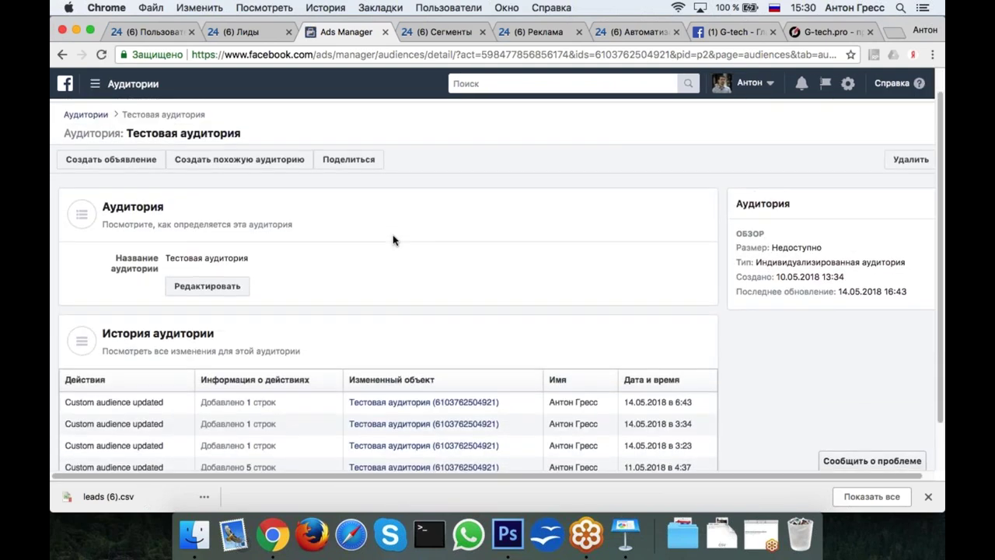
{"action": "scroll", "coordinate": [394, 240], "scroll_direction": "up", "scroll_amount": 1}
{"action": "left_click", "coordinate": [124, 83]}
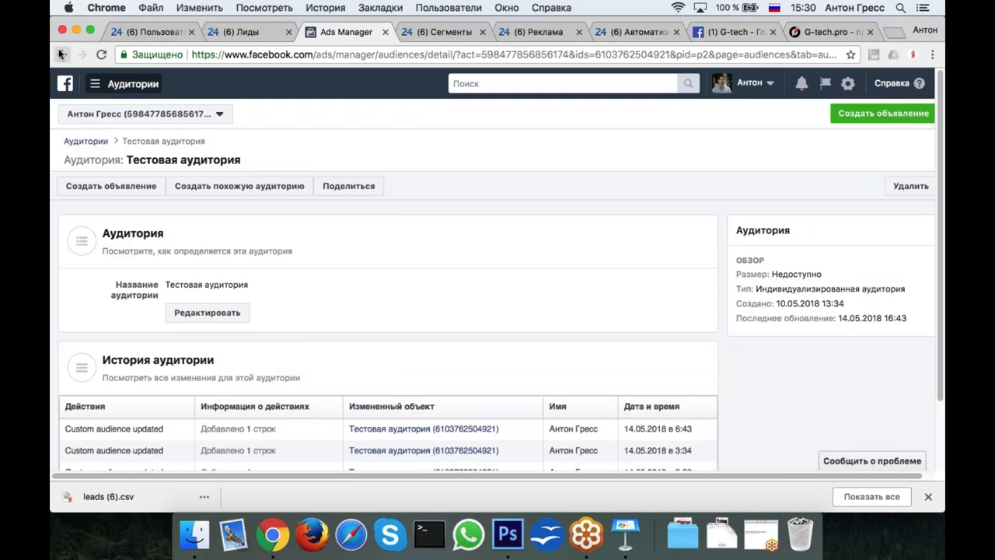
{"action": "left_click", "coordinate": [61, 55]}
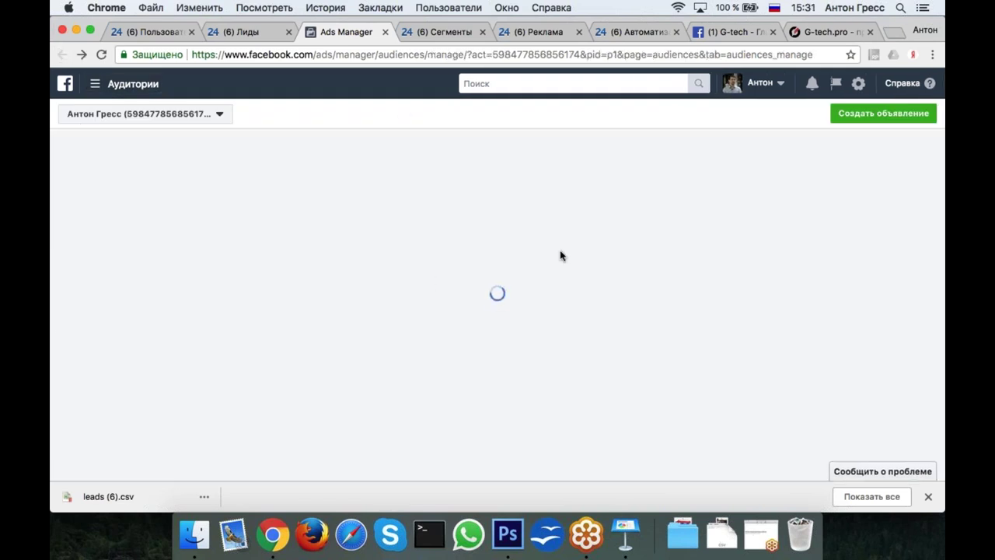
Switch to the G-tech Facebook page and open the boost settings of the pinned Horsch Maestro post at the audience options
{"action": "left_click", "coordinate": [734, 33]}
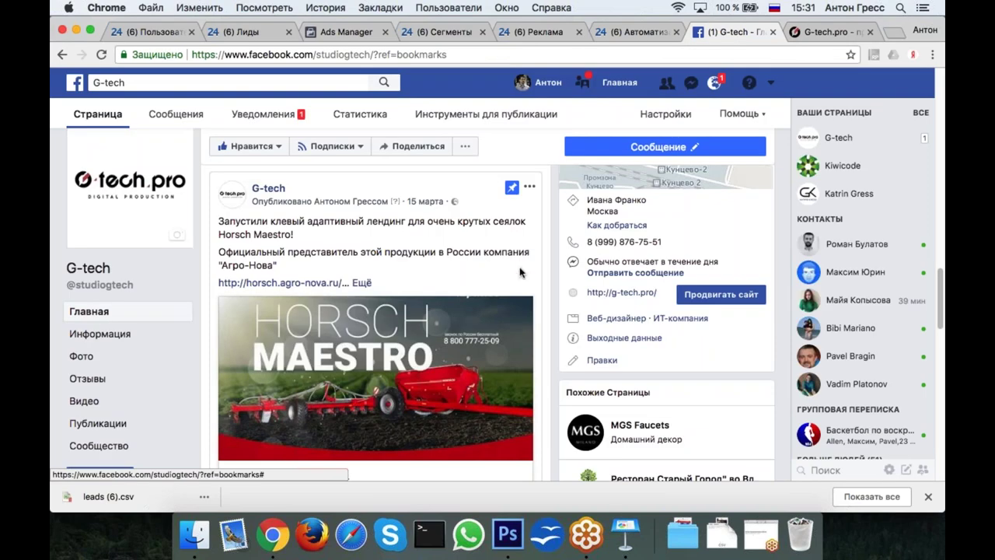
{"action": "scroll", "coordinate": [520, 272], "scroll_direction": "up", "scroll_amount": 15}
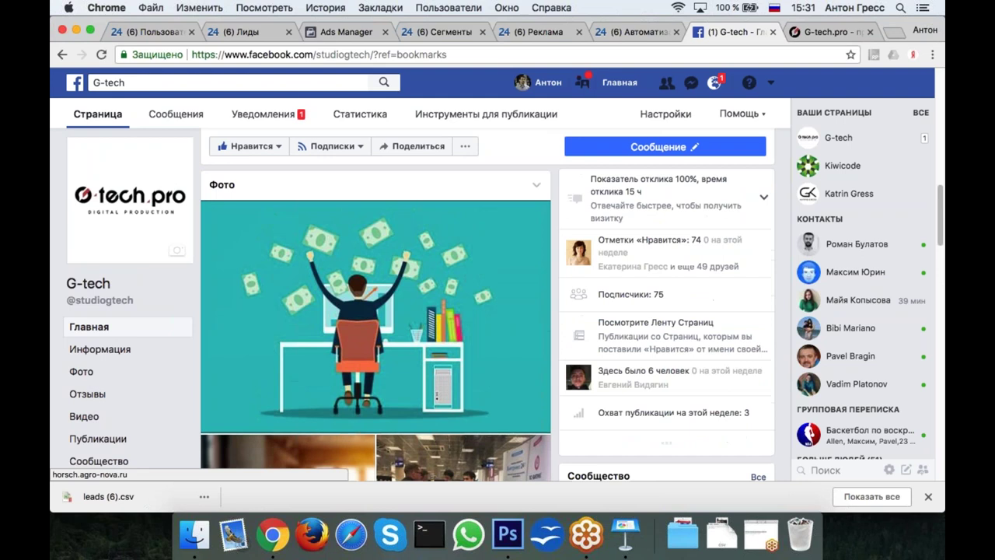
{"action": "scroll", "coordinate": [520, 272], "scroll_direction": "up", "scroll_amount": 3}
{"action": "scroll", "coordinate": [520, 272], "scroll_direction": "down", "scroll_amount": 10}
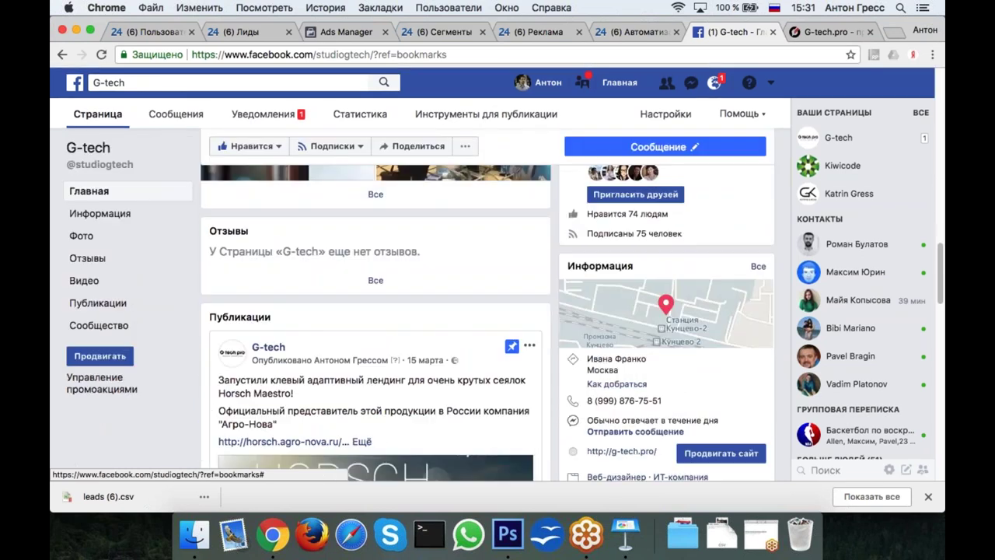
{"action": "scroll", "coordinate": [520, 272], "scroll_direction": "down", "scroll_amount": 5}
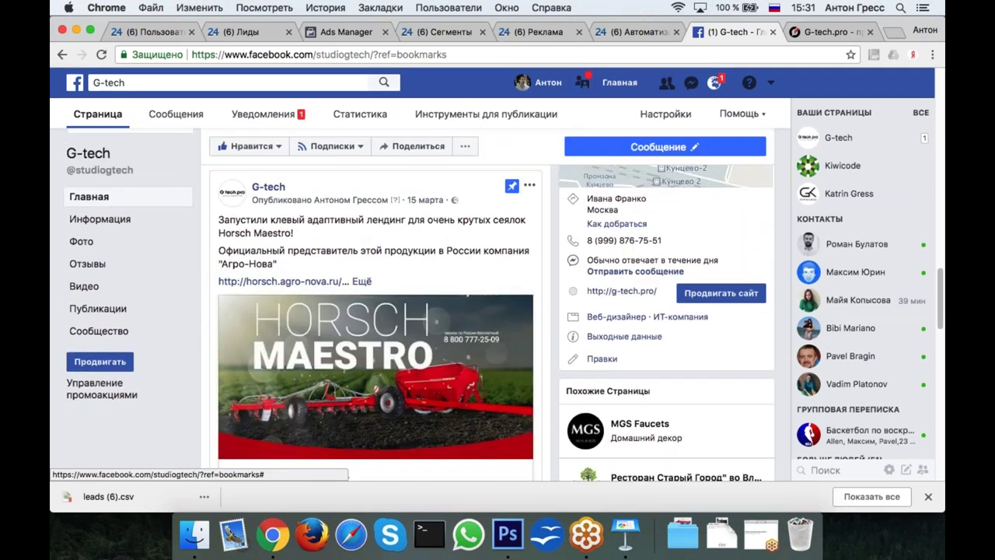
{"action": "scroll", "coordinate": [520, 272], "scroll_direction": "up", "scroll_amount": 5}
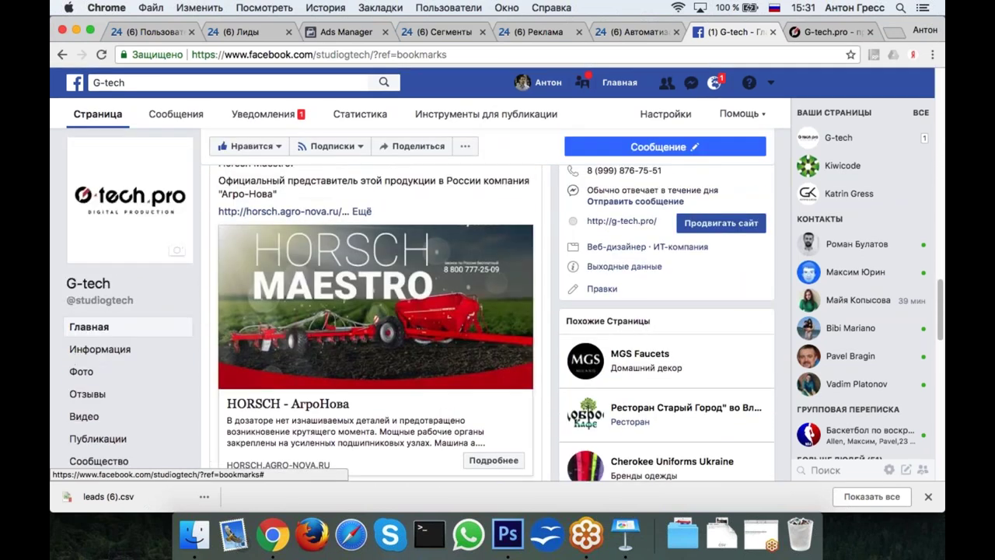
{"action": "scroll", "coordinate": [520, 272], "scroll_direction": "down", "scroll_amount": 3}
{"action": "scroll", "coordinate": [532, 476], "scroll_direction": "down", "scroll_amount": 1}
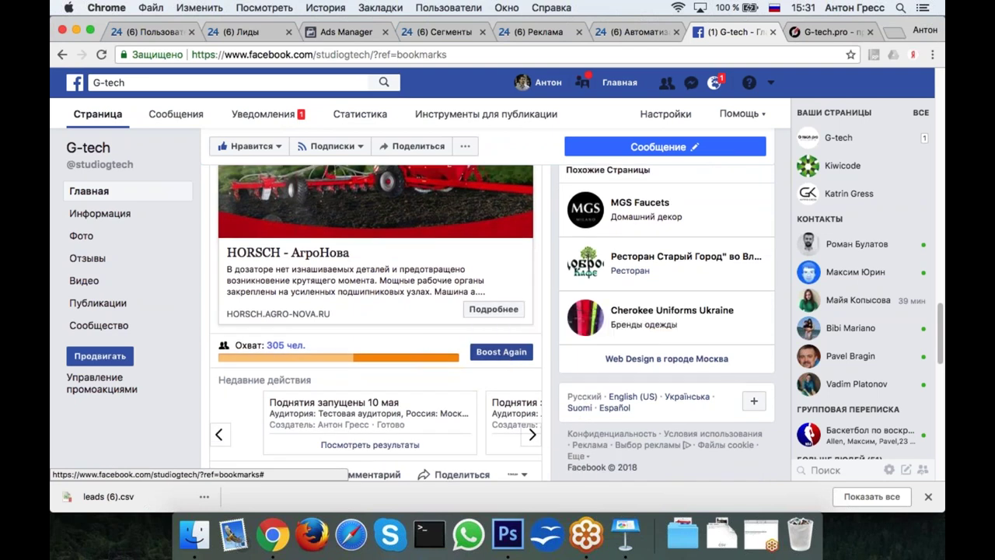
{"action": "scroll", "coordinate": [503, 319], "scroll_direction": "down", "scroll_amount": 1}
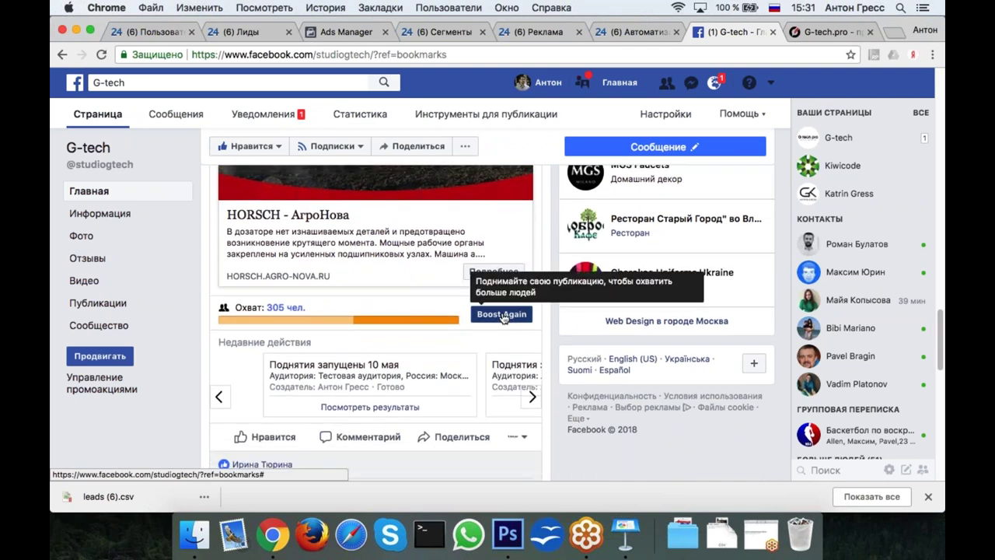
{"action": "left_click", "coordinate": [501, 315]}
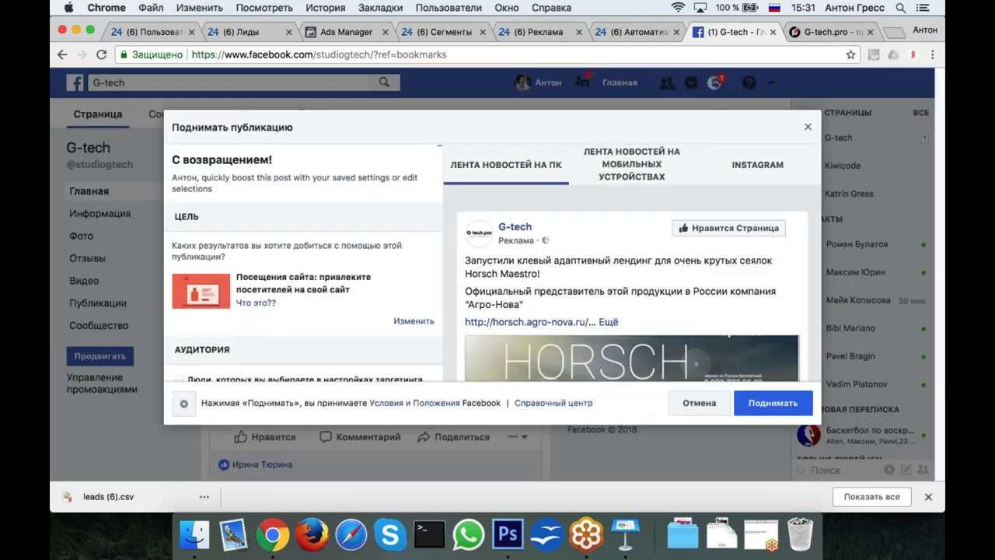
{"action": "scroll", "coordinate": [304, 264], "scroll_direction": "down", "scroll_amount": 5}
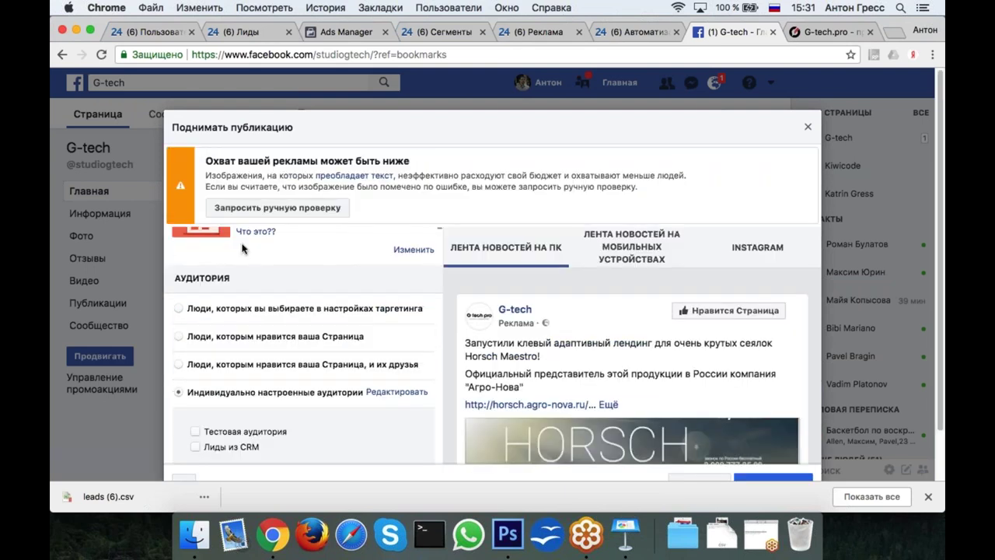
Compare the targeting options and set the boost's audience to the custom audience Тестовая аудитория
{"action": "left_click", "coordinate": [257, 308]}
{"action": "scroll", "coordinate": [403, 245], "scroll_direction": "down", "scroll_amount": 2}
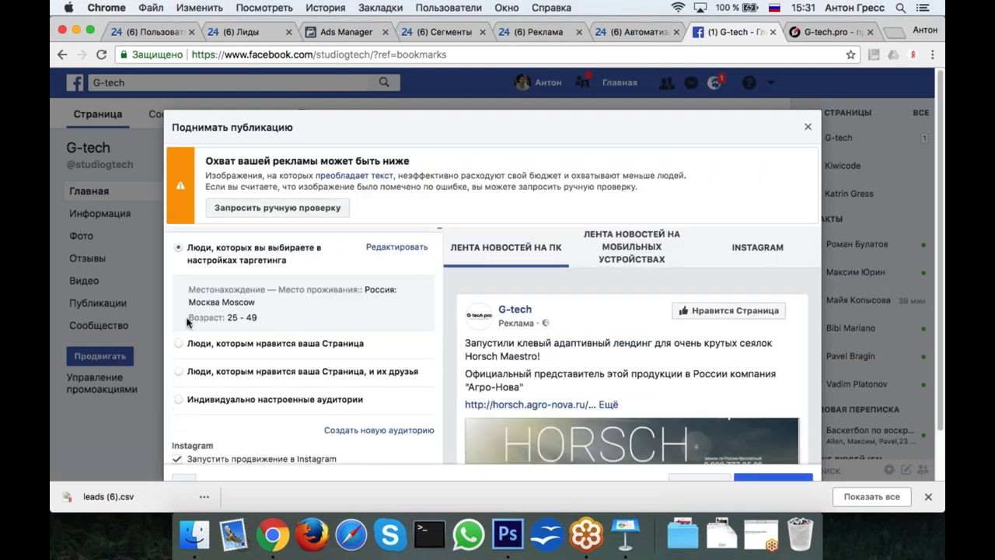
{"action": "scroll", "coordinate": [187, 321], "scroll_direction": "down", "scroll_amount": 2}
{"action": "left_click", "coordinate": [180, 356]}
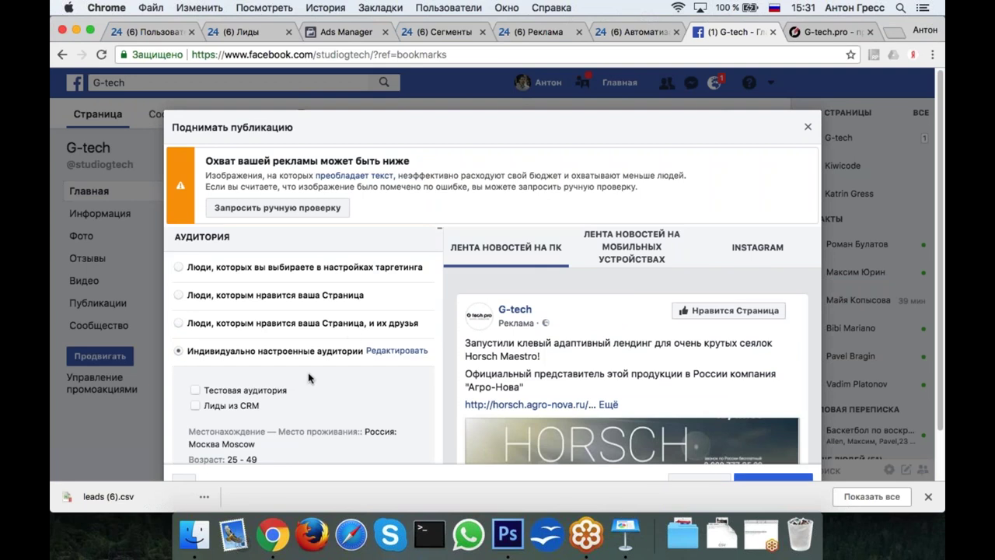
{"action": "scroll", "coordinate": [308, 378], "scroll_direction": "down", "scroll_amount": 2}
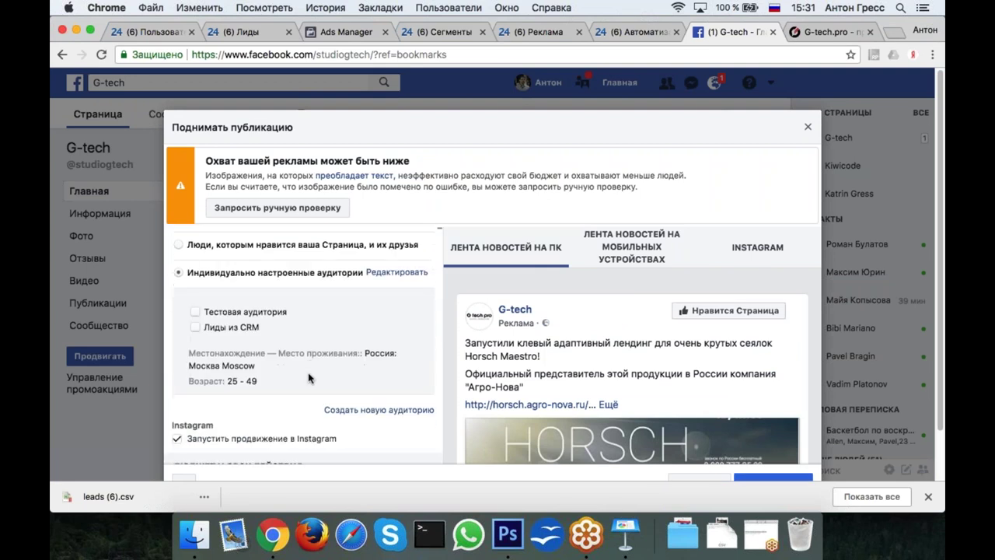
{"action": "left_click", "coordinate": [196, 312]}
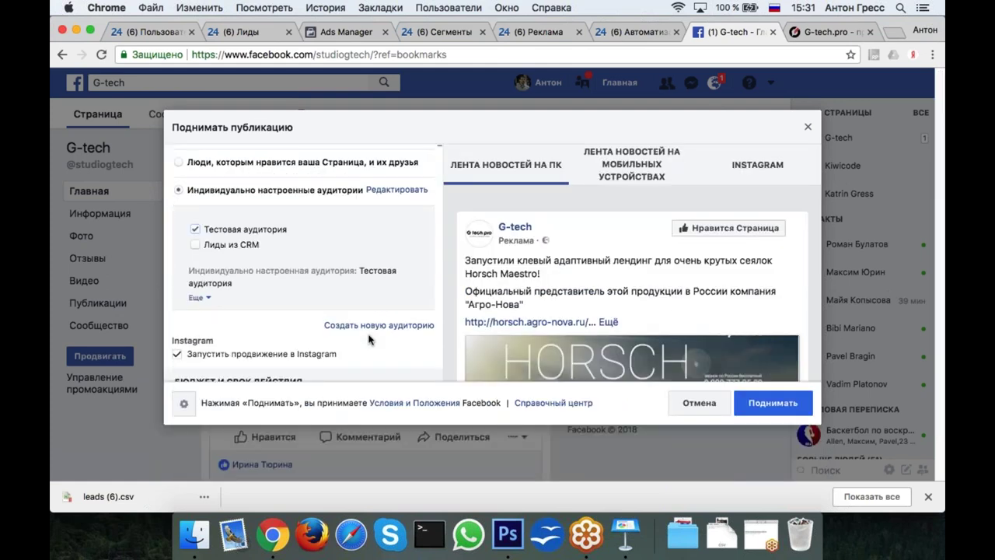
Examine the boost's budget, duration, conversion tracking and payment settings
{"action": "scroll", "coordinate": [362, 338], "scroll_direction": "down", "scroll_amount": 3}
{"action": "scroll", "coordinate": [365, 336], "scroll_direction": "down", "scroll_amount": 1}
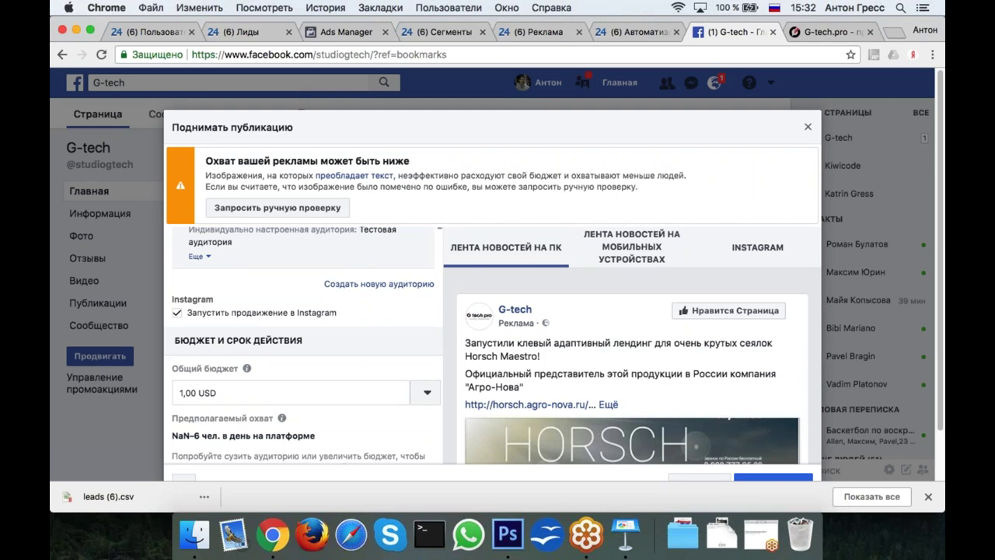
{"action": "scroll", "coordinate": [366, 307], "scroll_direction": "down", "scroll_amount": 3}
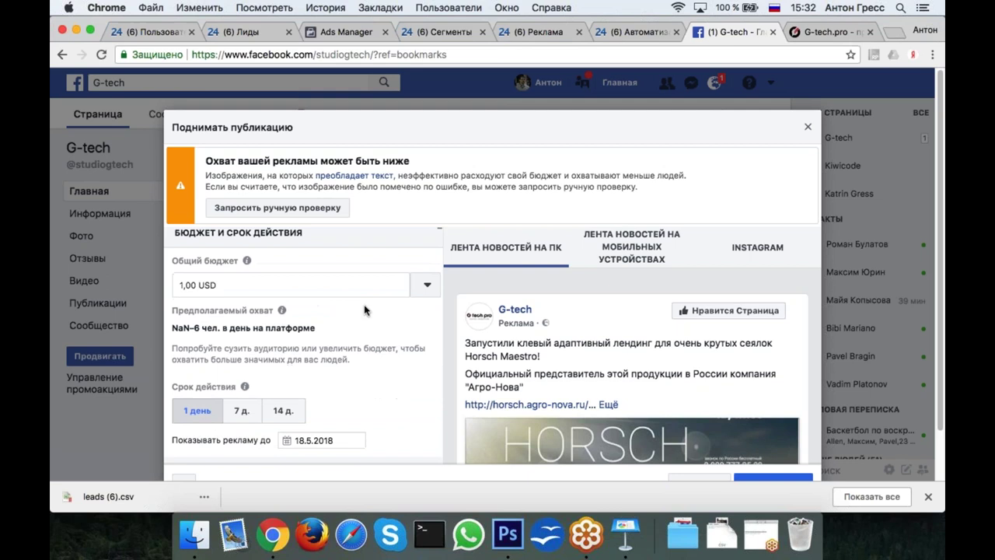
{"action": "scroll", "coordinate": [365, 309], "scroll_direction": "down", "scroll_amount": 3}
{"action": "scroll", "coordinate": [365, 309], "scroll_direction": "up", "scroll_amount": 3}
{"action": "scroll", "coordinate": [366, 310], "scroll_direction": "down", "scroll_amount": 4}
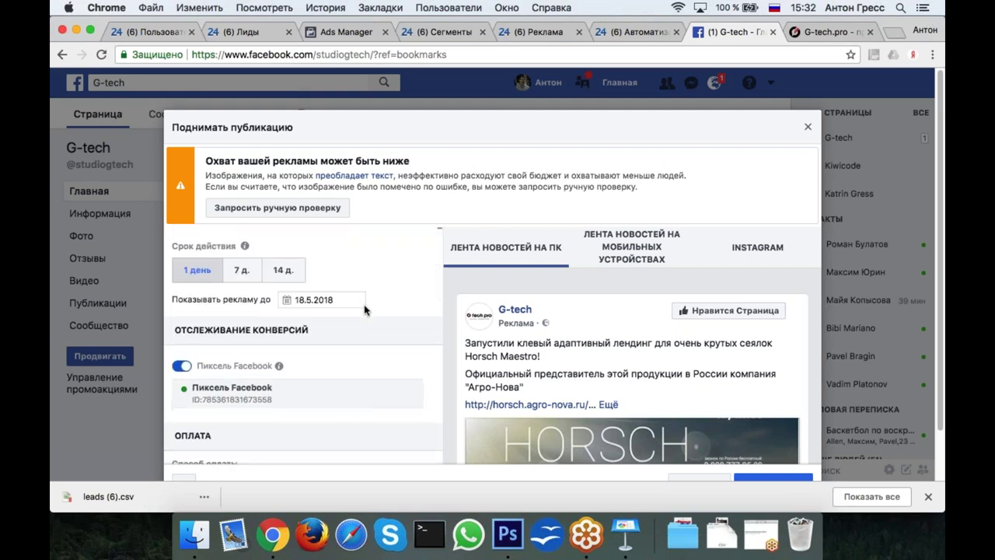
{"action": "scroll", "coordinate": [366, 309], "scroll_direction": "up", "scroll_amount": 4}
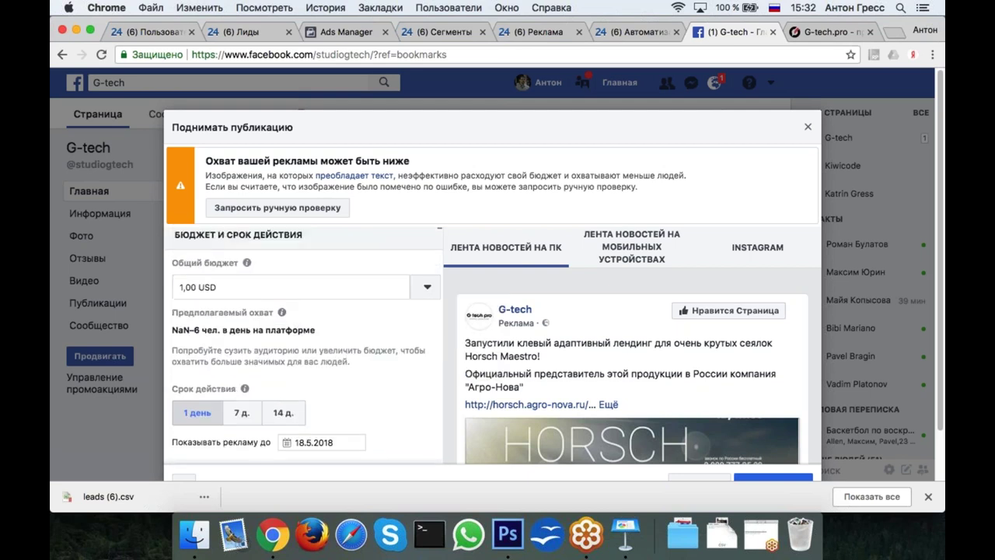
{"action": "scroll", "coordinate": [325, 370], "scroll_direction": "down", "scroll_amount": 2}
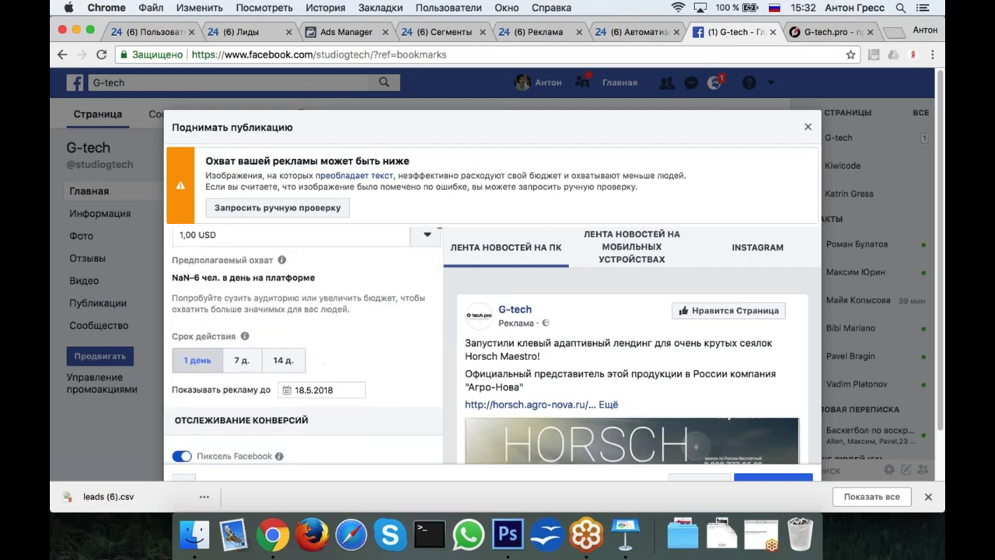
{"action": "scroll", "coordinate": [325, 370], "scroll_direction": "down", "scroll_amount": 3}
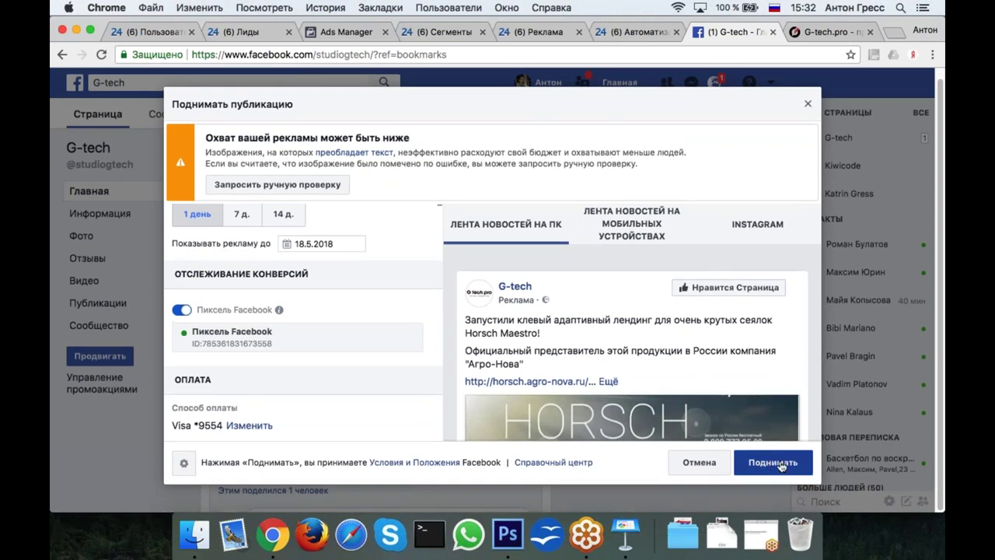
Cancel the post promotion, discard its settings, and return to the Horsch Maestro post on the page
{"action": "left_click", "coordinate": [694, 470]}
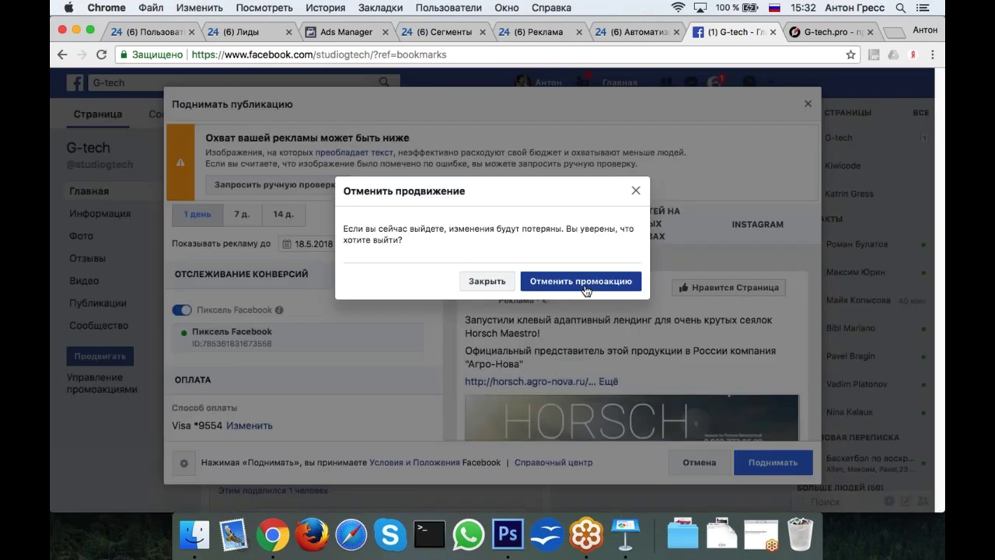
{"action": "left_click", "coordinate": [586, 288]}
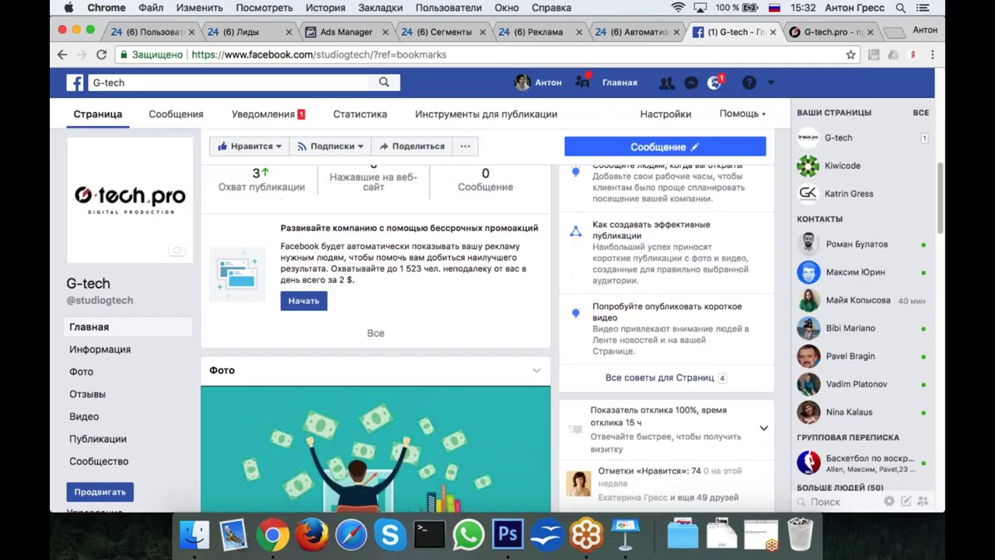
{"action": "scroll", "coordinate": [557, 244], "scroll_direction": "down", "scroll_amount": 10}
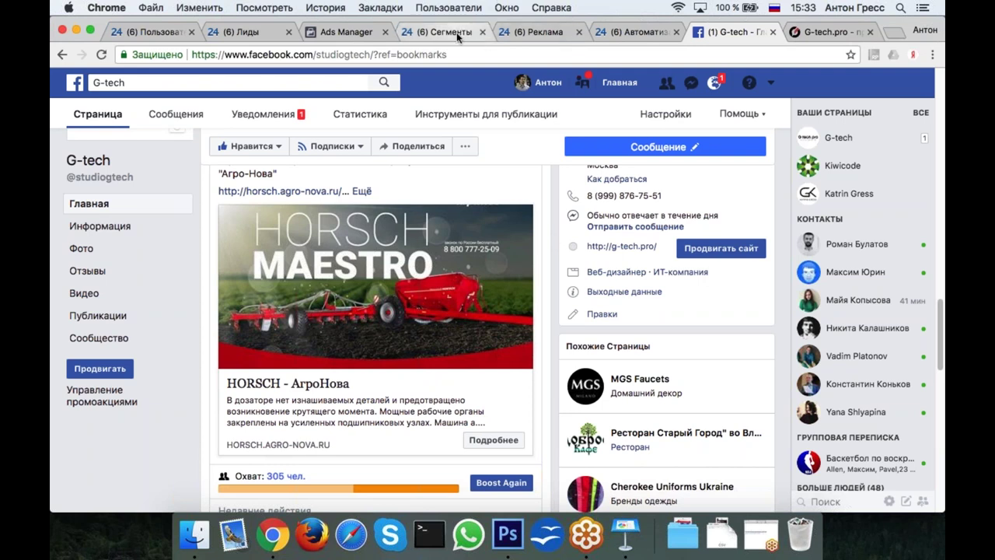
Switch to the Bitrix24 automation tab and open the lead automation page from the CRM settings for robots and business processes
{"action": "left_click", "coordinate": [538, 33]}
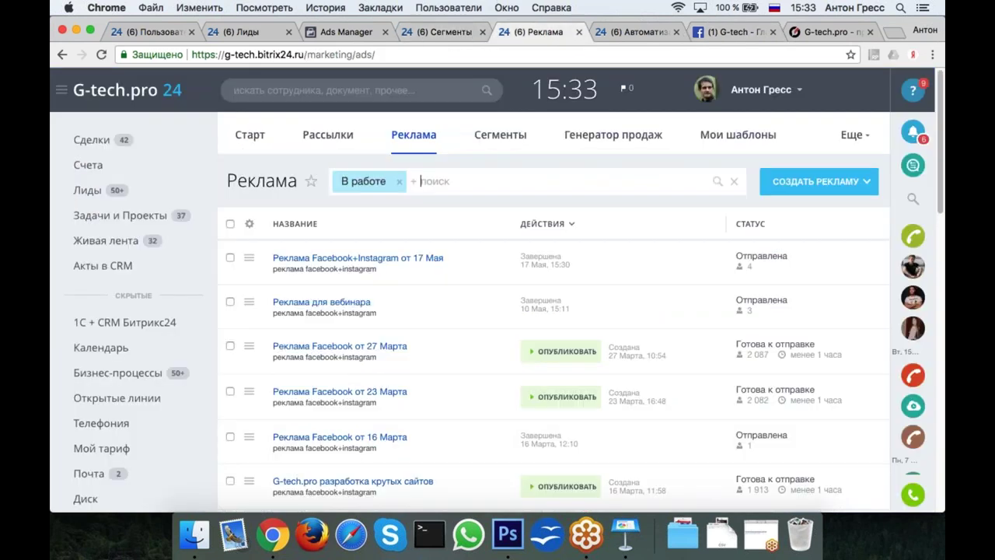
{"action": "left_click", "coordinate": [634, 32]}
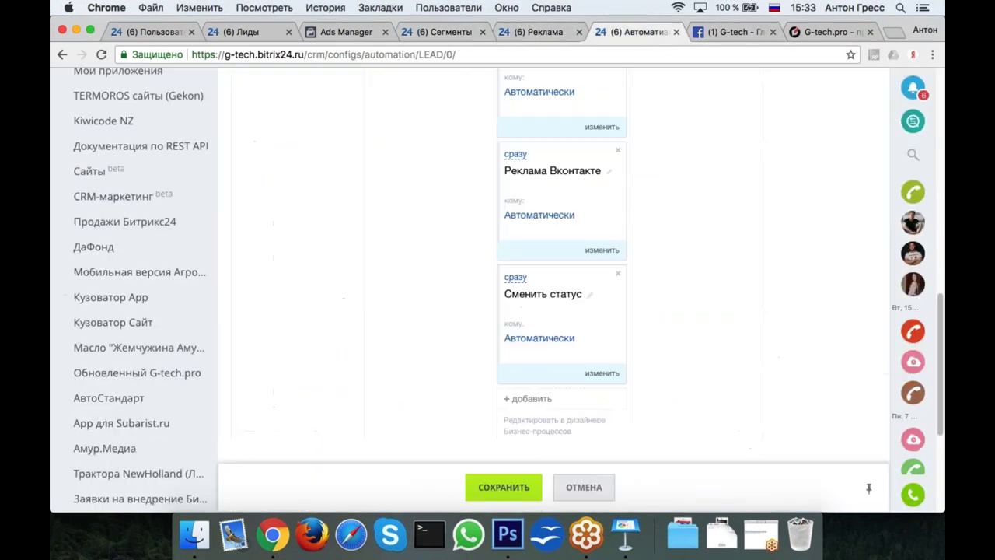
{"action": "scroll", "coordinate": [547, 288], "scroll_direction": "up", "scroll_amount": 10}
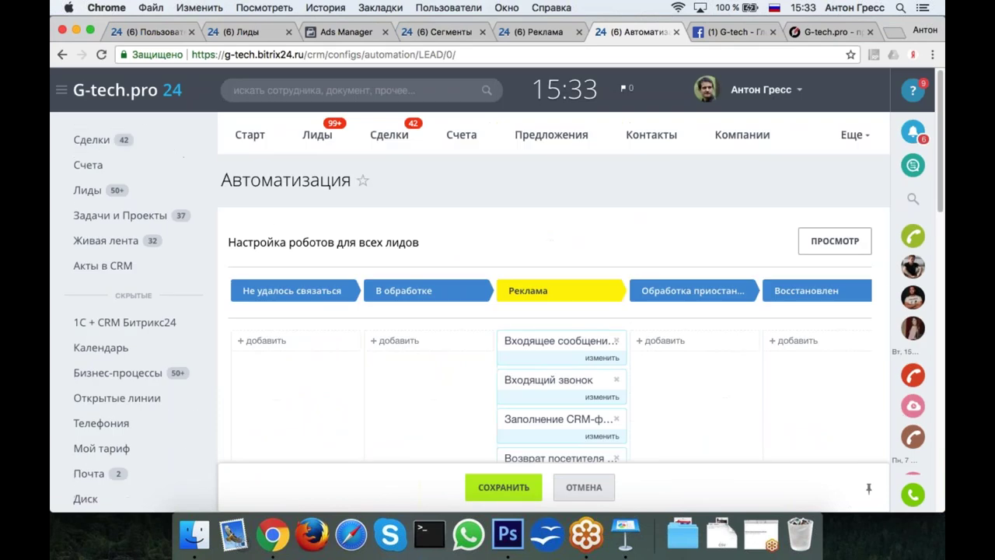
{"action": "left_click", "coordinate": [61, 92]}
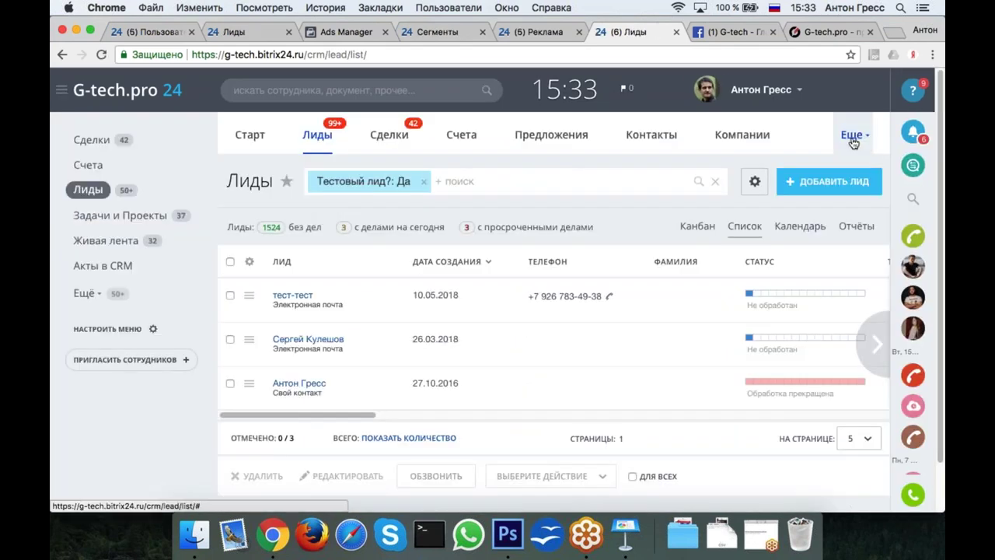
{"action": "left_click", "coordinate": [862, 136]}
{"action": "left_click", "coordinate": [809, 432]}
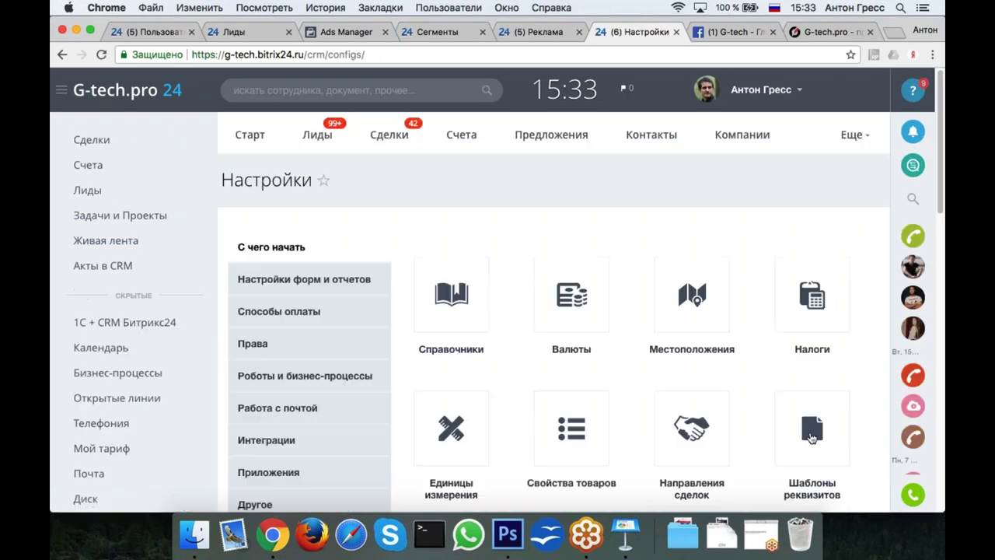
{"action": "left_click", "coordinate": [313, 378]}
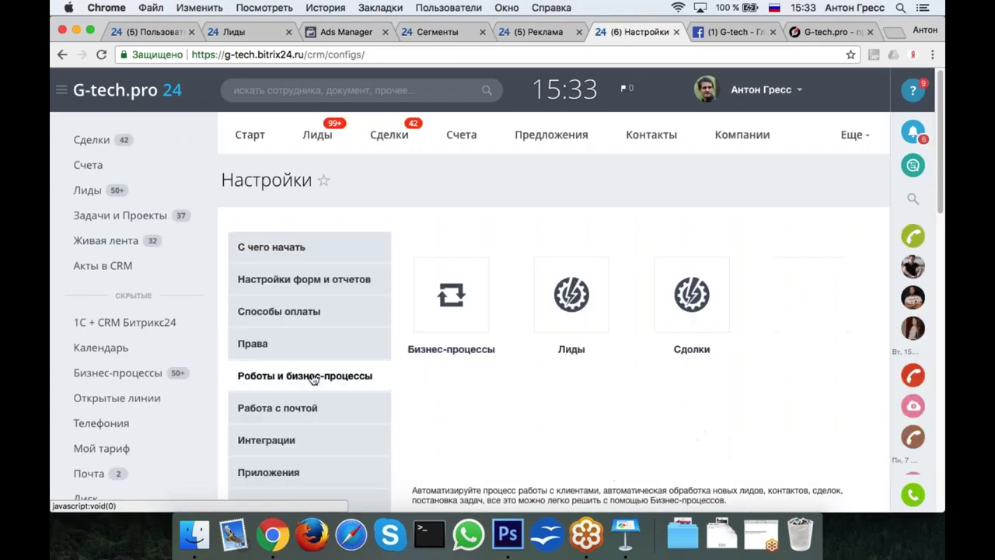
{"action": "left_click", "coordinate": [568, 300]}
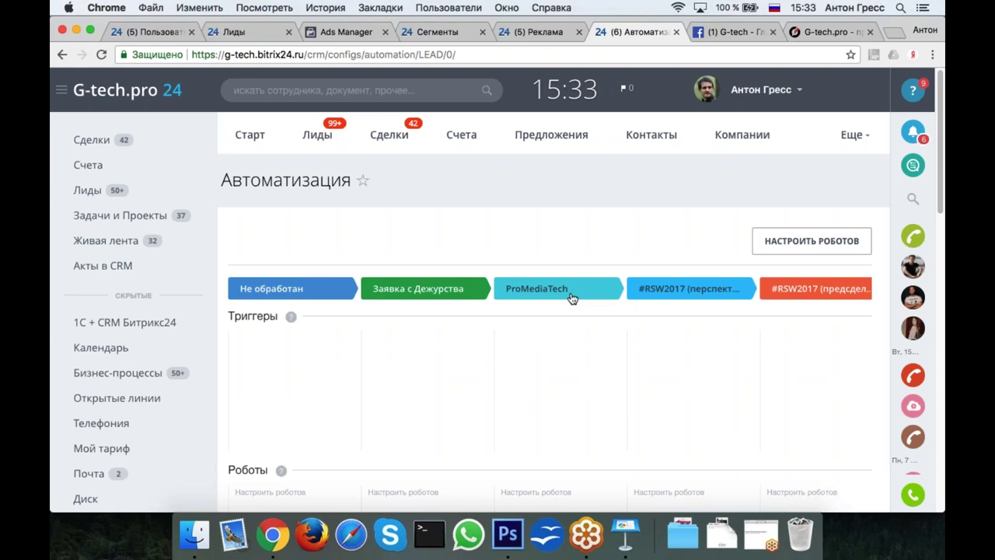
Examine the lead stages up to Реклама, with the triggers and robots assigned to them
{"action": "scroll", "coordinate": [571, 299], "scroll_direction": "down", "scroll_amount": 2}
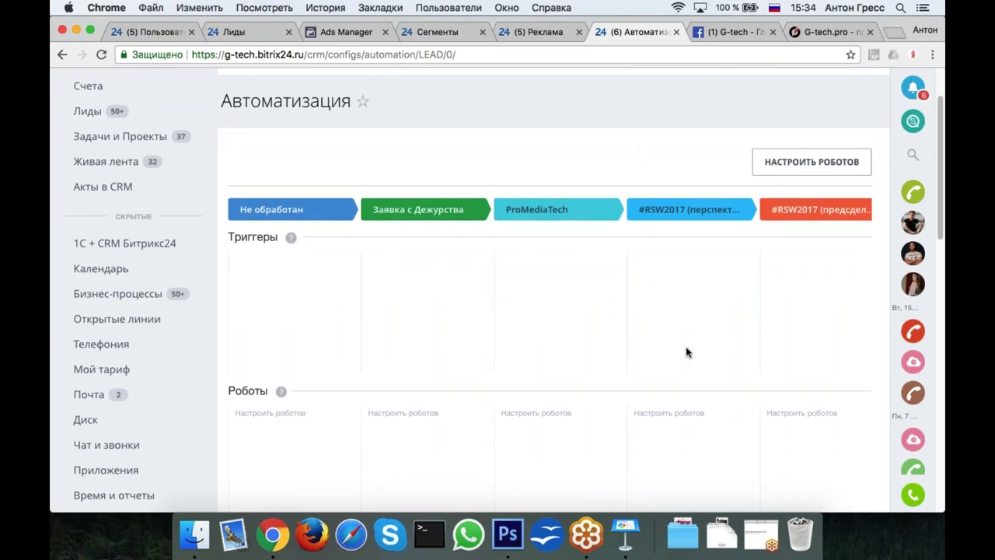
{"action": "scroll", "coordinate": [687, 352], "scroll_direction": "down", "scroll_amount": 3}
{"action": "scroll", "coordinate": [686, 352], "scroll_direction": "down", "scroll_amount": 1}
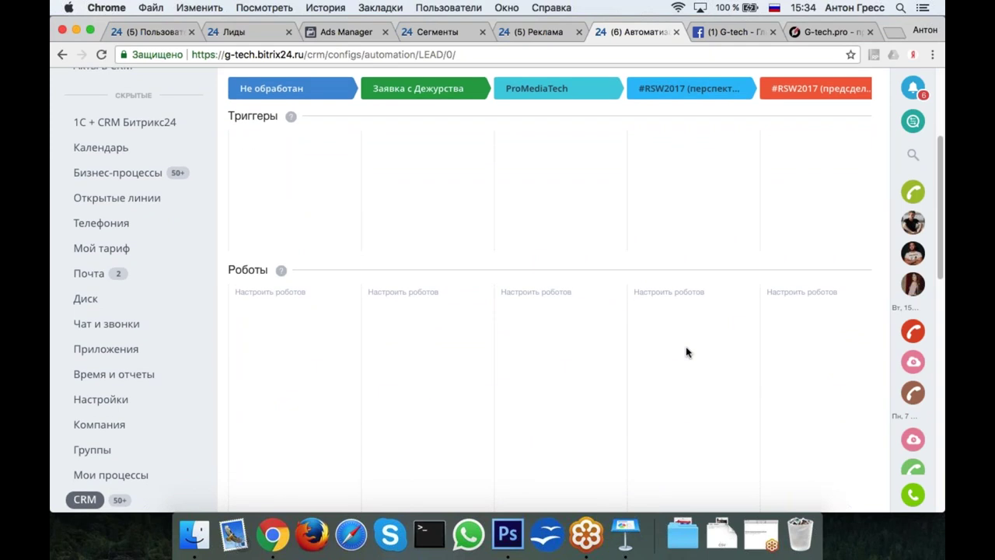
{"action": "left_click", "coordinate": [697, 292]}
{"action": "scroll", "coordinate": [567, 209], "scroll_direction": "right", "scroll_amount": 10}
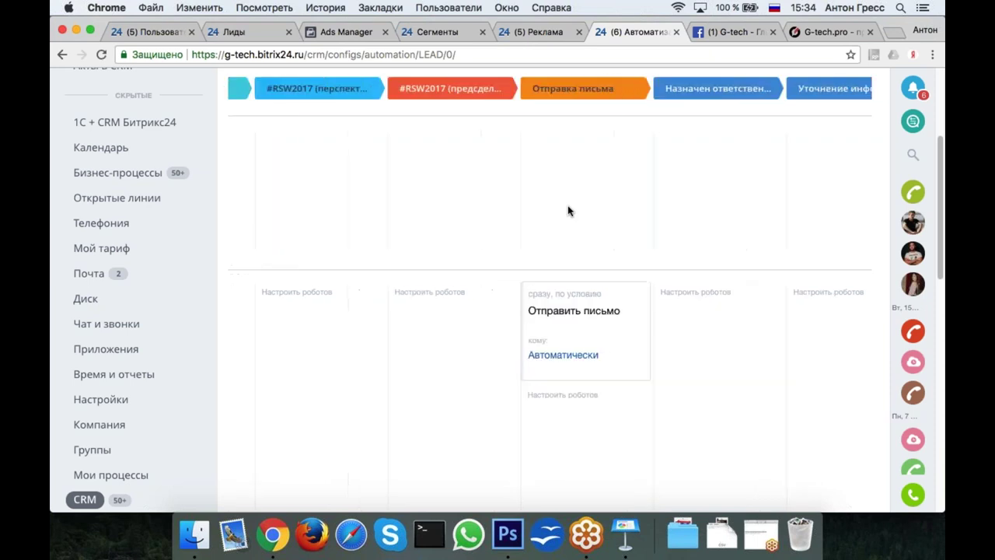
{"action": "scroll", "coordinate": [567, 210], "scroll_direction": "right", "scroll_amount": 2}
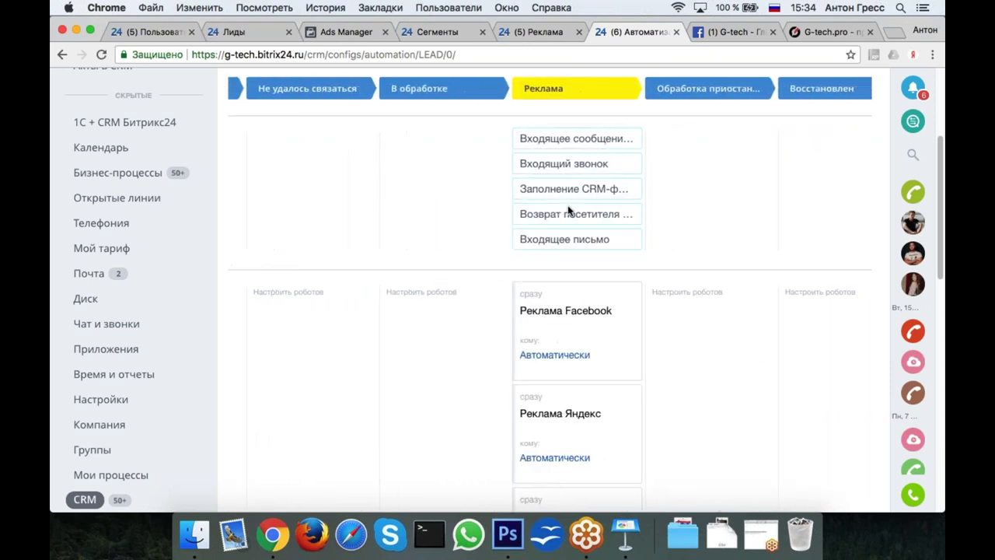
{"action": "scroll", "coordinate": [498, 288], "scroll_direction": "up", "scroll_amount": 1}
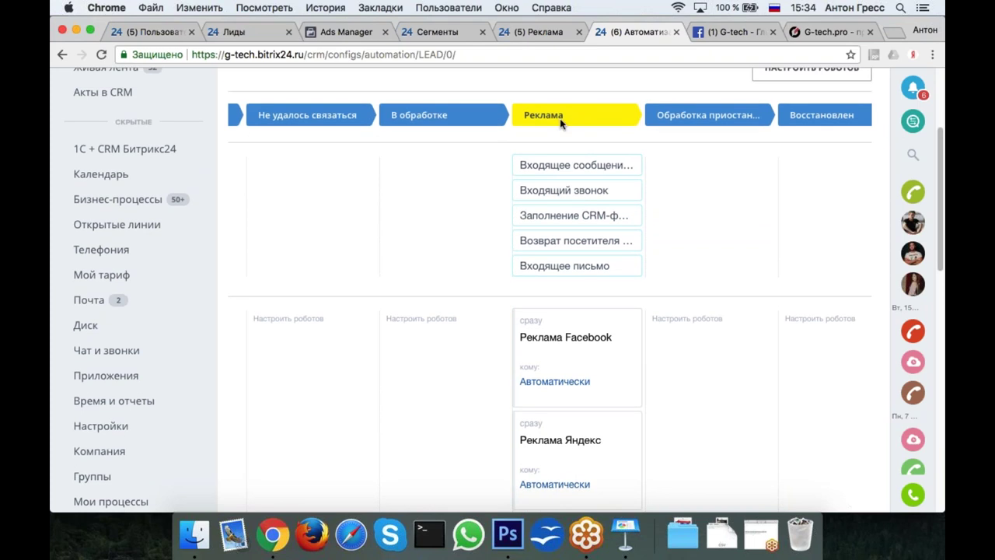
Remove the Входящее письмо trigger from the Реклама stage, add it back, and save the robot configuration
{"action": "left_click", "coordinate": [812, 69]}
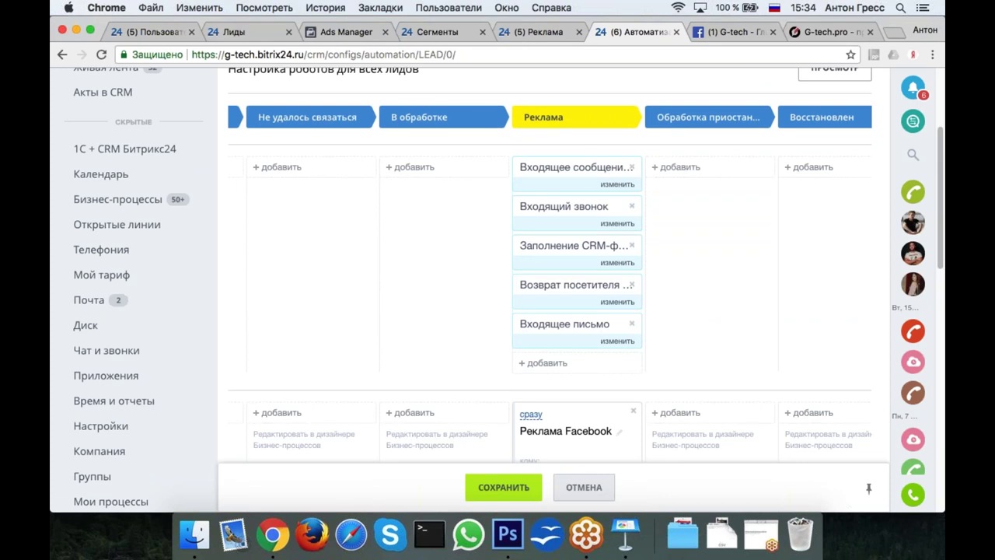
{"action": "left_click", "coordinate": [631, 324]}
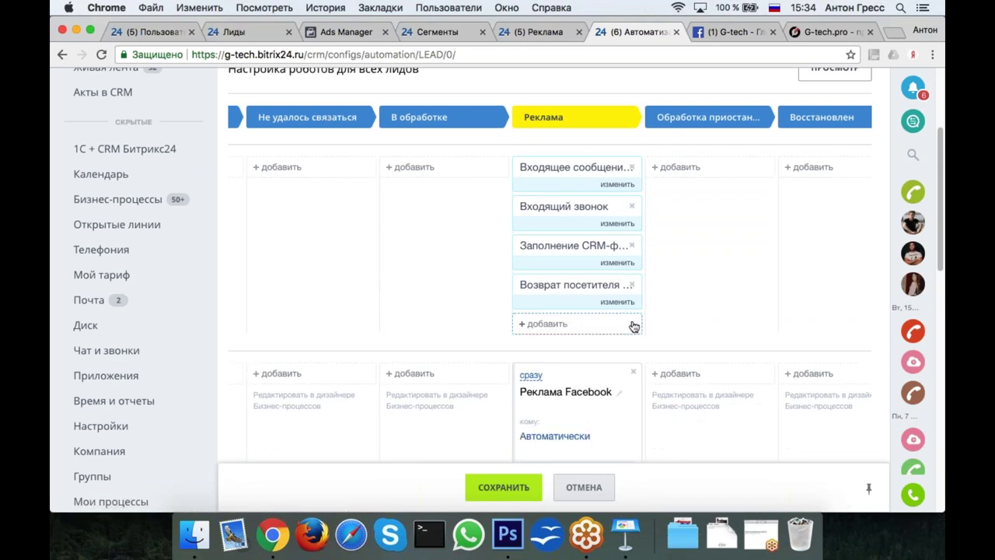
{"action": "left_click", "coordinate": [634, 326]}
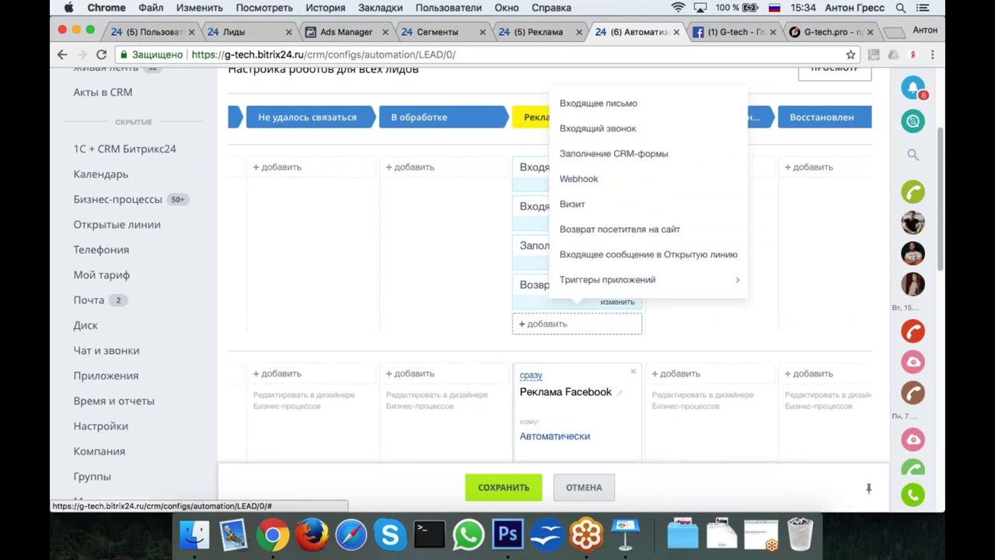
{"action": "left_click", "coordinate": [631, 109]}
{"action": "left_click", "coordinate": [484, 365]}
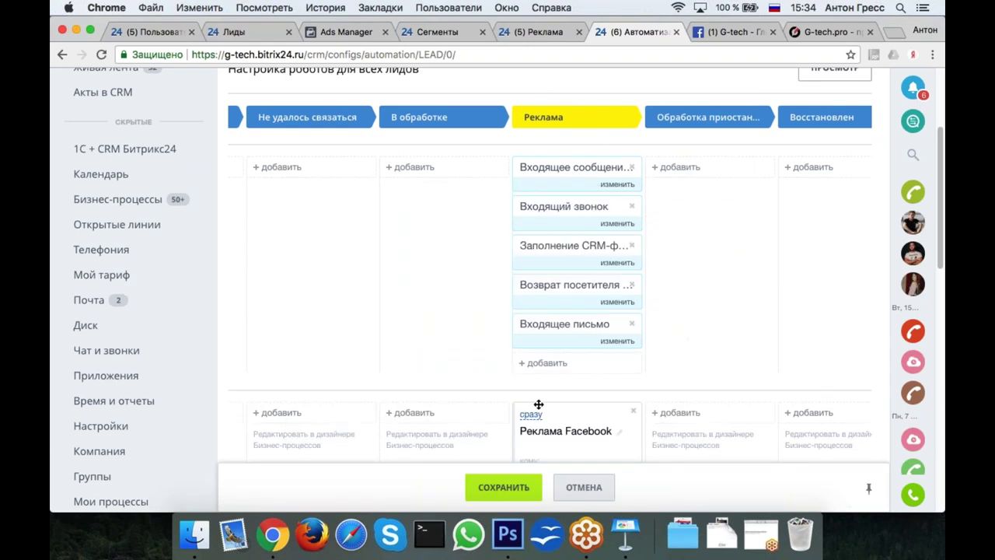
{"action": "left_click", "coordinate": [526, 487]}
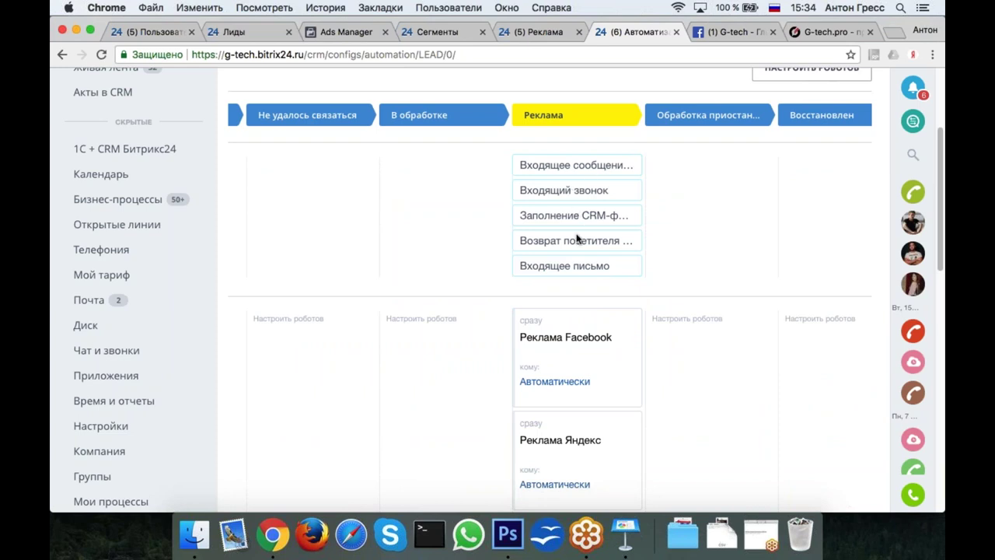
Switch to the G-tech.pro website and examine the contact options in its communication widget
{"action": "left_click", "coordinate": [839, 31]}
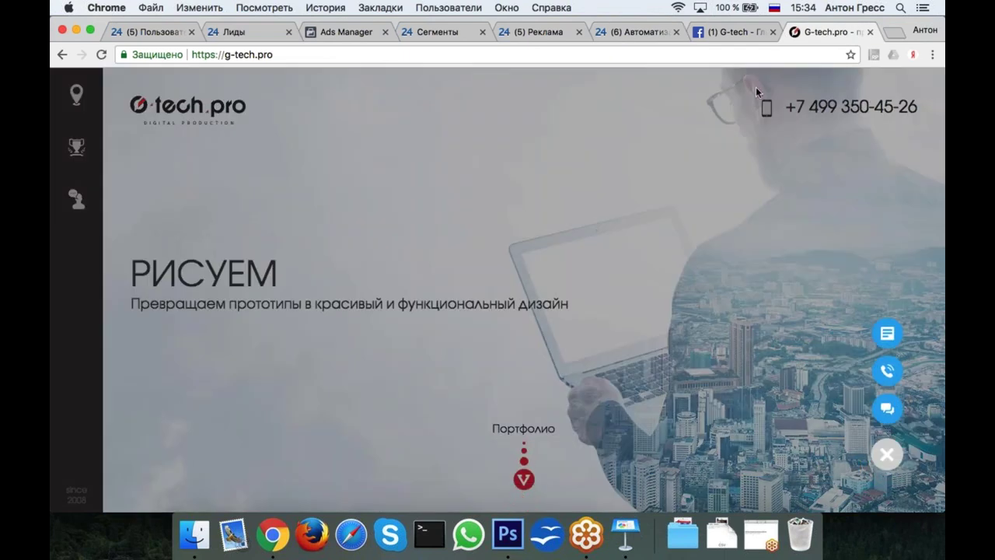
{"action": "left_click", "coordinate": [634, 32]}
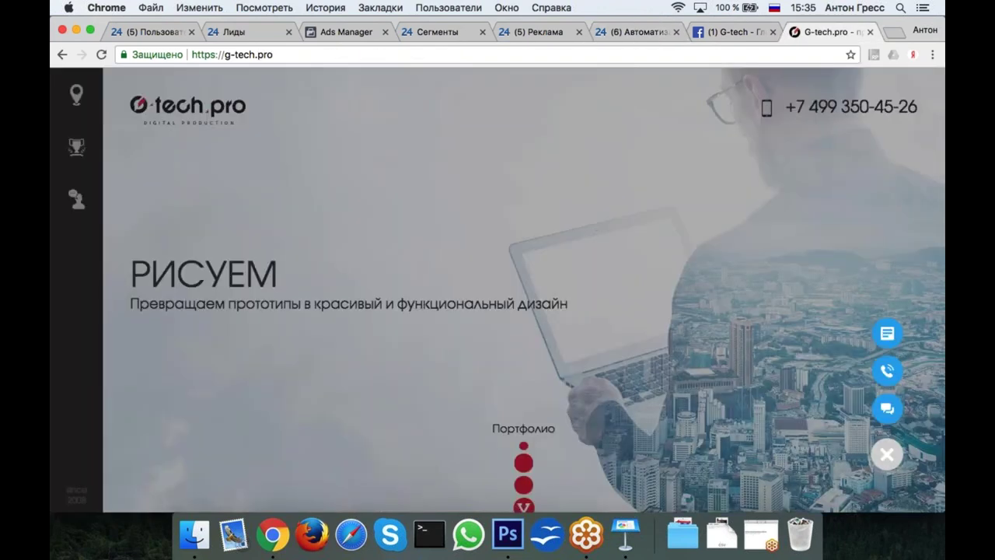
{"action": "left_click", "coordinate": [827, 30]}
{"action": "left_click", "coordinate": [889, 455]}
Return to the lead automation page and examine the advertising and status-change robots of the Реклама stage
{"action": "left_click", "coordinate": [634, 31]}
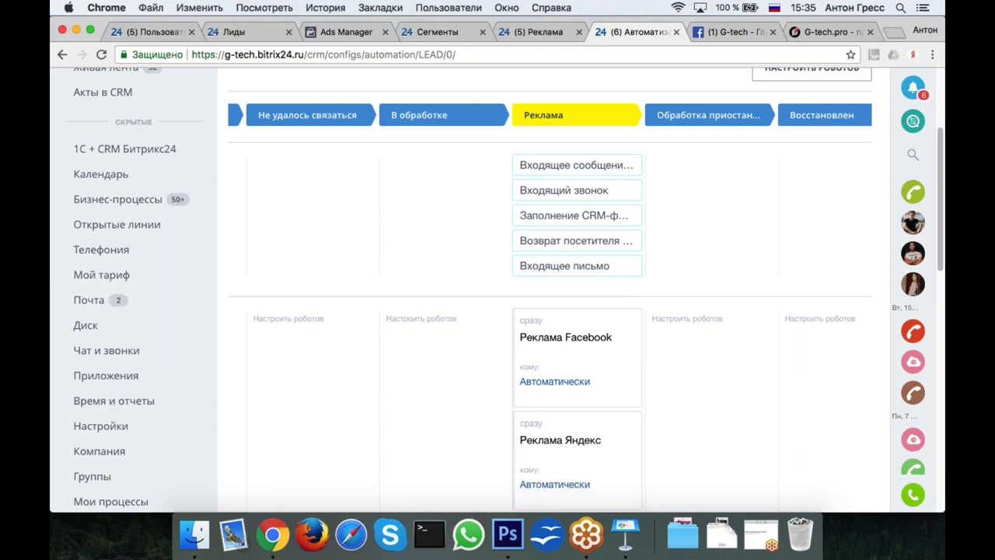
{"action": "scroll", "coordinate": [561, 321], "scroll_direction": "down", "scroll_amount": 5}
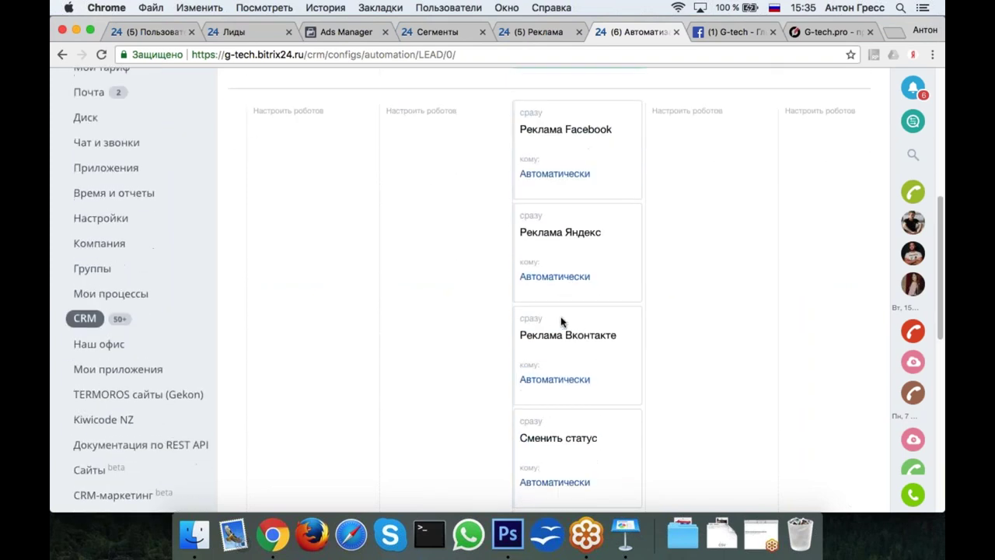
{"action": "scroll", "coordinate": [615, 155], "scroll_direction": "down", "scroll_amount": 1}
{"action": "scroll", "coordinate": [615, 156], "scroll_direction": "up", "scroll_amount": 1}
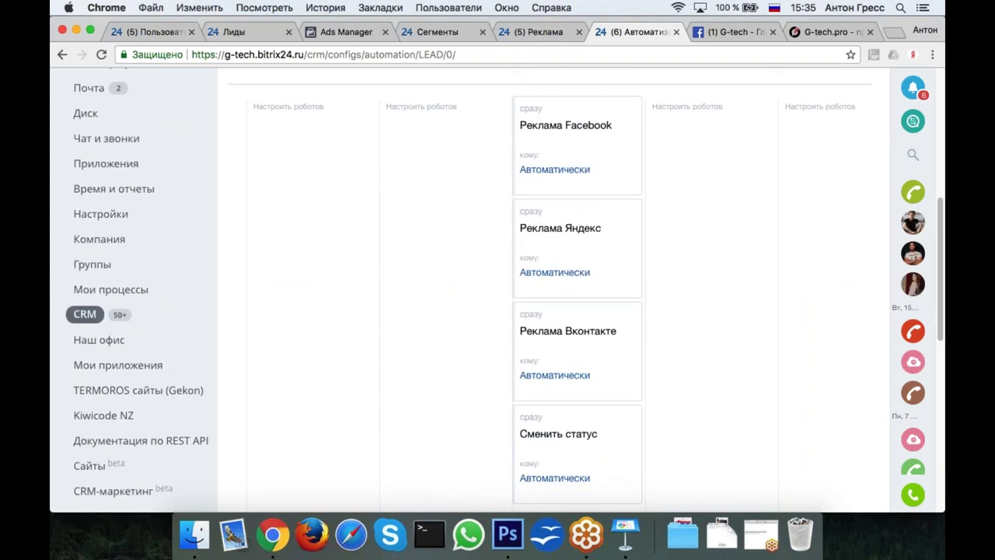
{"action": "scroll", "coordinate": [562, 311], "scroll_direction": "down", "scroll_amount": 3}
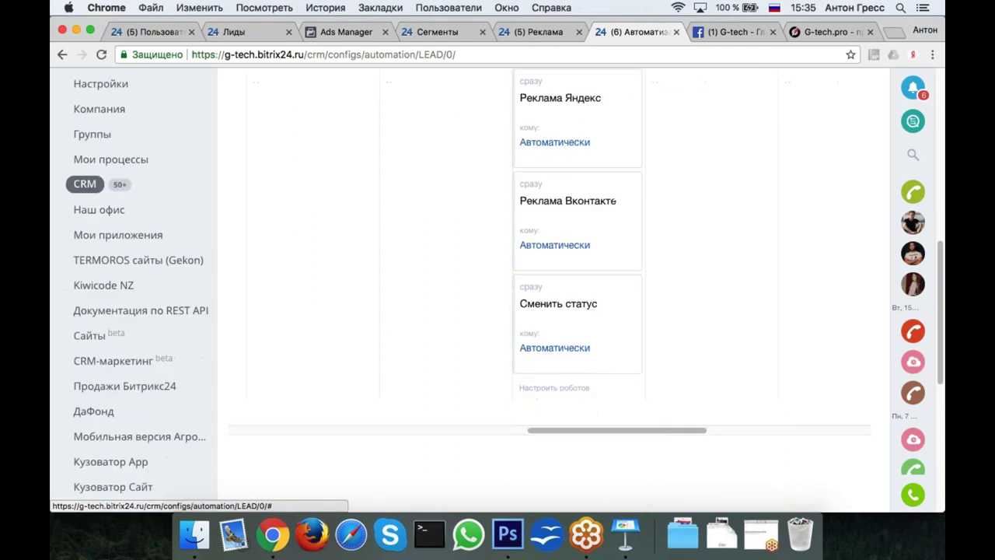
{"action": "left_click", "coordinate": [553, 444]}
{"action": "scroll", "coordinate": [624, 381], "scroll_direction": "down", "scroll_amount": 5}
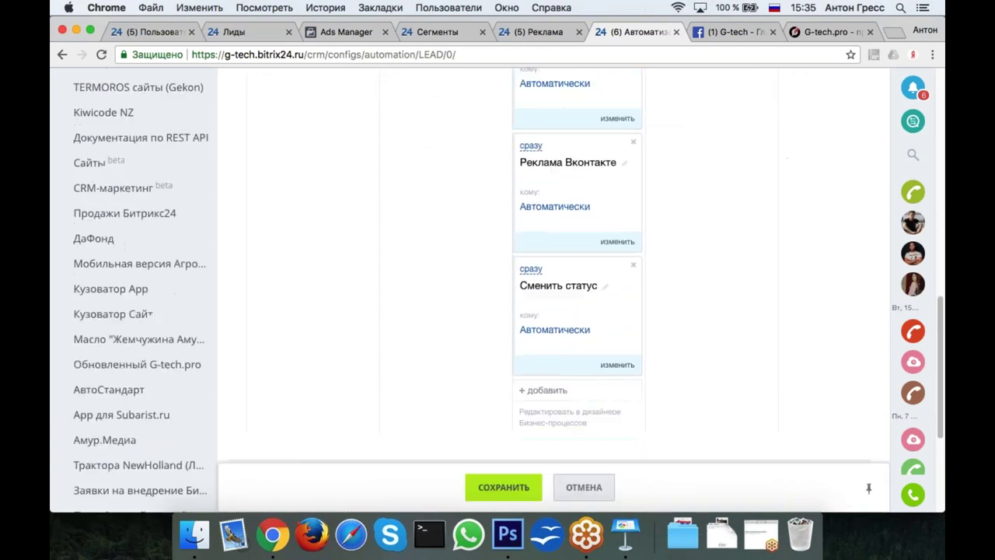
{"action": "scroll", "coordinate": [624, 381], "scroll_direction": "up", "scroll_amount": 15}
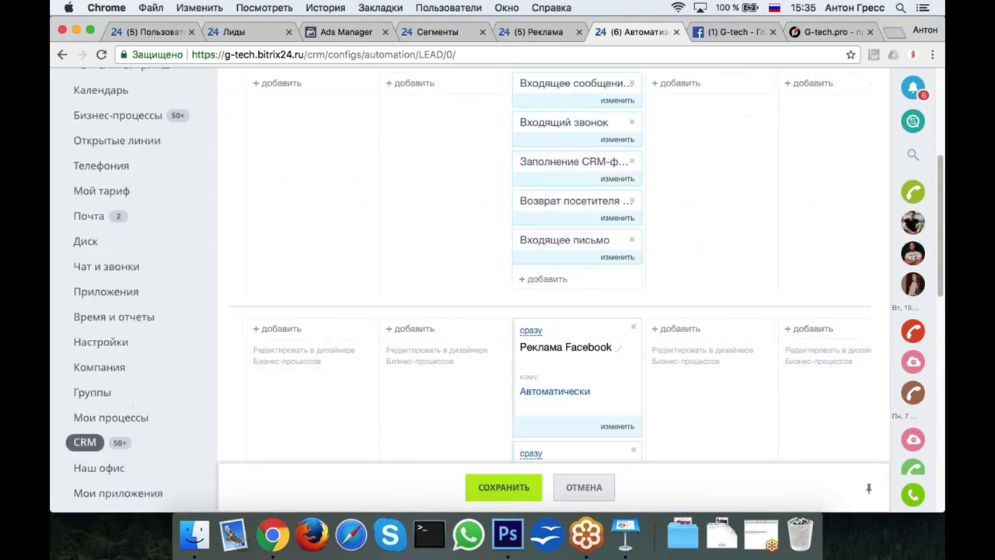
{"action": "left_click", "coordinate": [828, 155]}
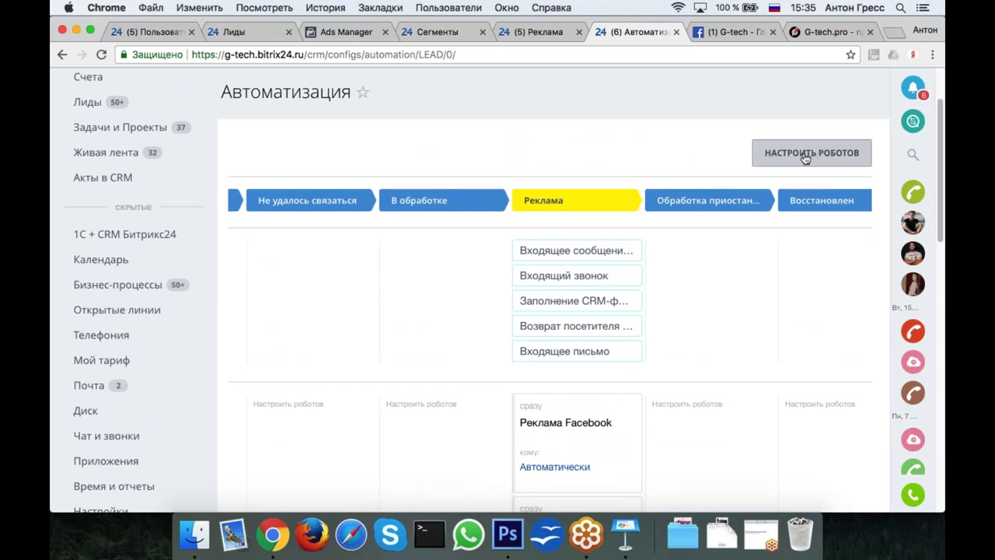
Enter robot configuration for the Реклама stage and open the Реклама Facebook robot's settings
{"action": "scroll", "coordinate": [567, 257], "scroll_direction": "down", "scroll_amount": 10}
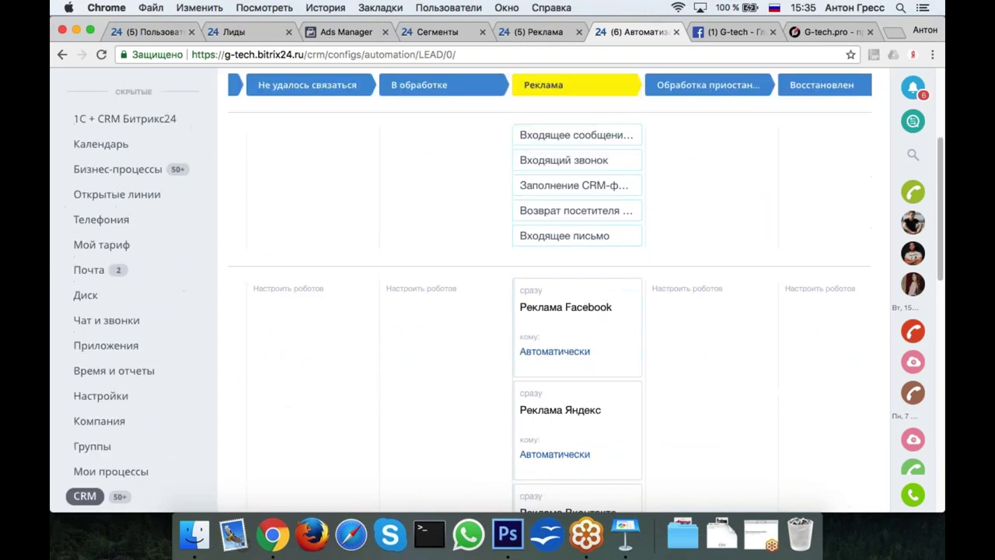
{"action": "left_click", "coordinate": [566, 257]}
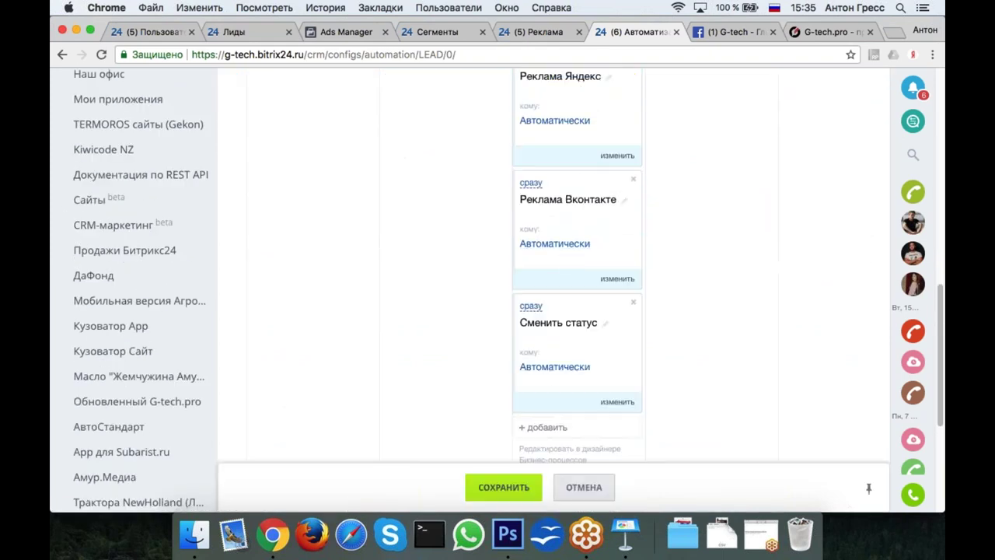
{"action": "scroll", "coordinate": [567, 256], "scroll_direction": "up", "scroll_amount": 5}
{"action": "scroll", "coordinate": [567, 256], "scroll_direction": "down", "scroll_amount": 1}
{"action": "scroll", "coordinate": [567, 264], "scroll_direction": "down", "scroll_amount": 2}
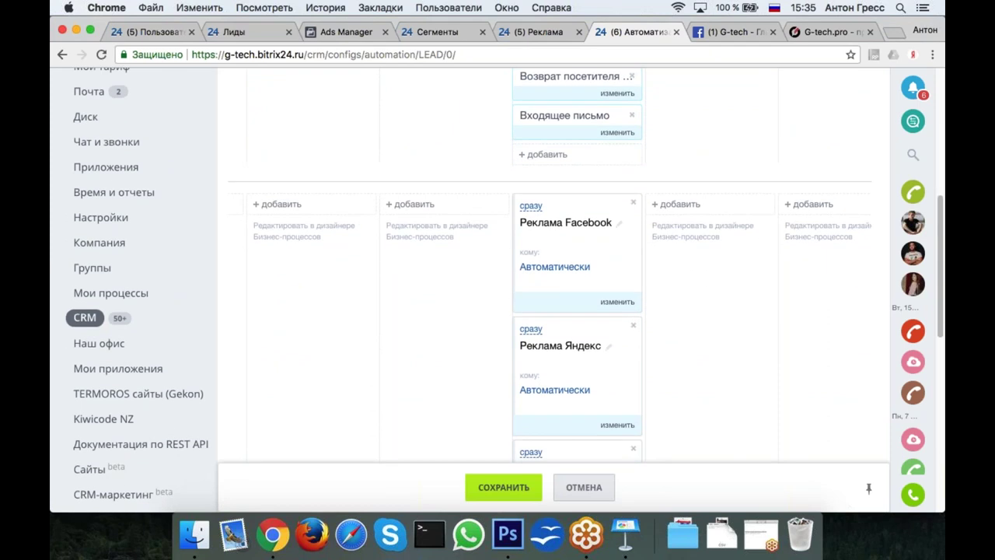
{"action": "left_click", "coordinate": [617, 303]}
{"action": "scroll", "coordinate": [561, 296], "scroll_direction": "down", "scroll_amount": 5}
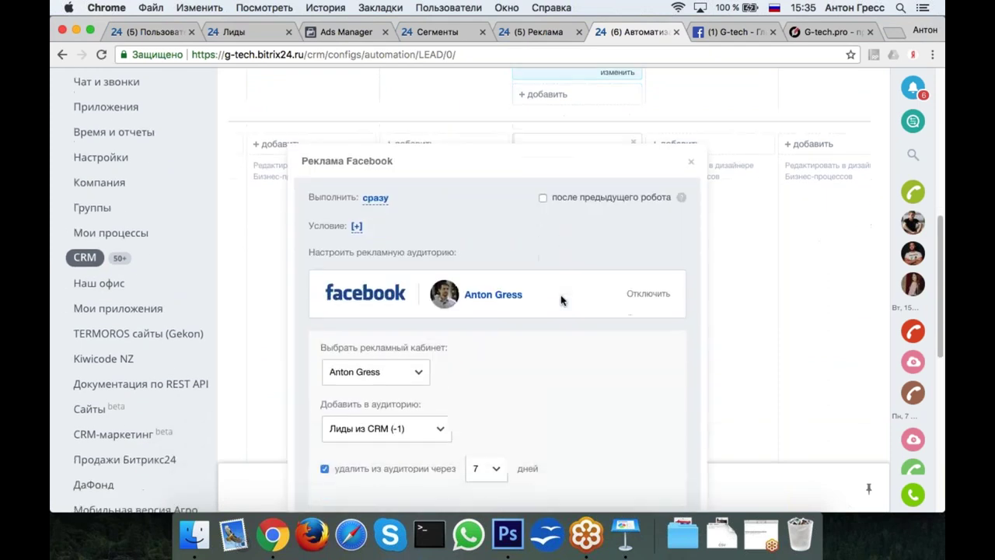
{"action": "scroll", "coordinate": [560, 300], "scroll_direction": "down", "scroll_amount": 1}
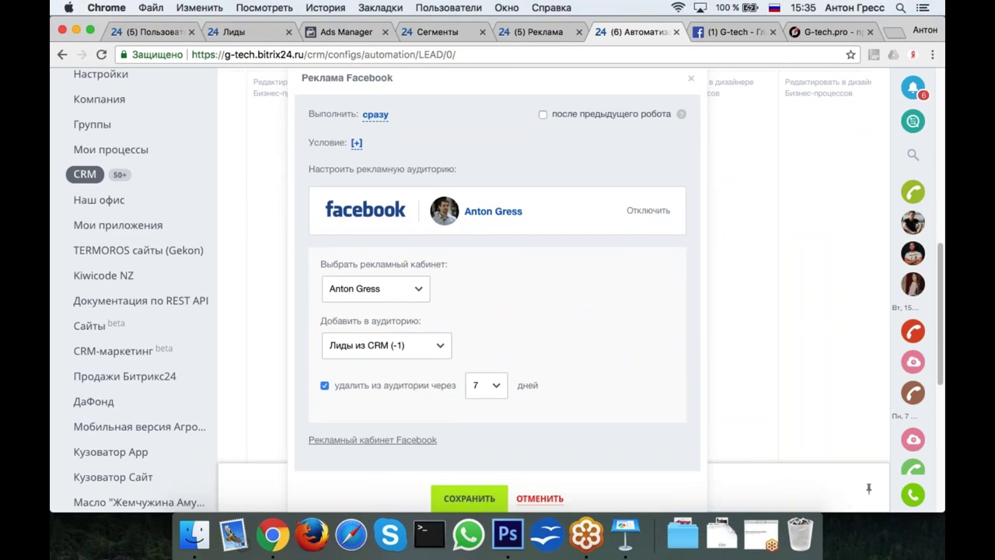
{"action": "scroll", "coordinate": [556, 323], "scroll_direction": "down", "scroll_amount": 2}
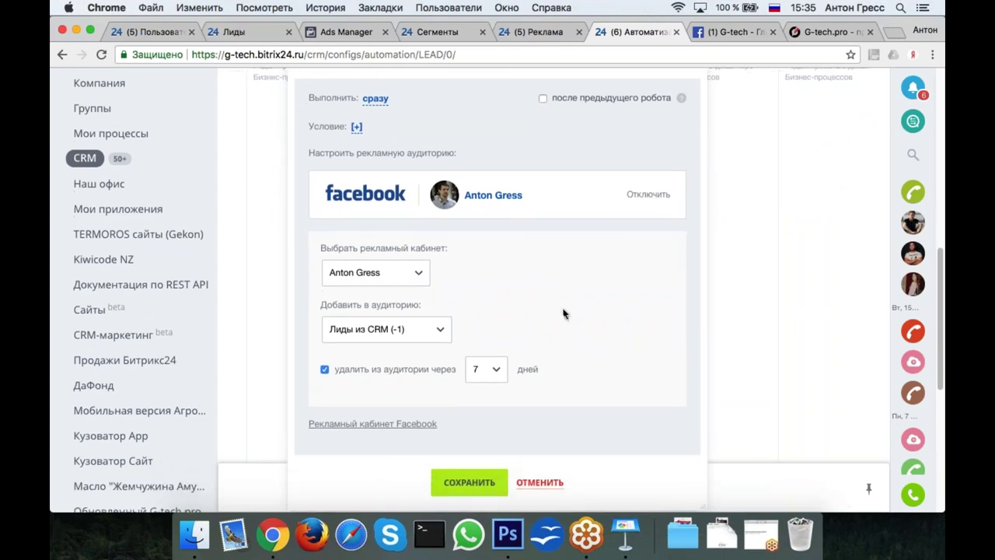
Check the Facebook robot's audience choices, keep Лиды из CRM as the audience, and save the robot
{"action": "left_click", "coordinate": [389, 292]}
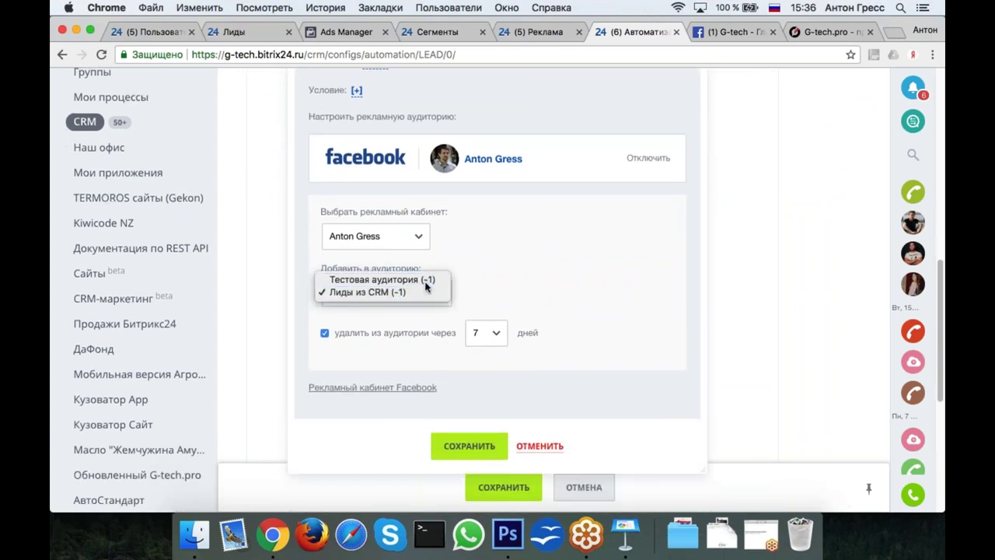
{"action": "left_click", "coordinate": [382, 279]}
{"action": "left_click", "coordinate": [410, 301]}
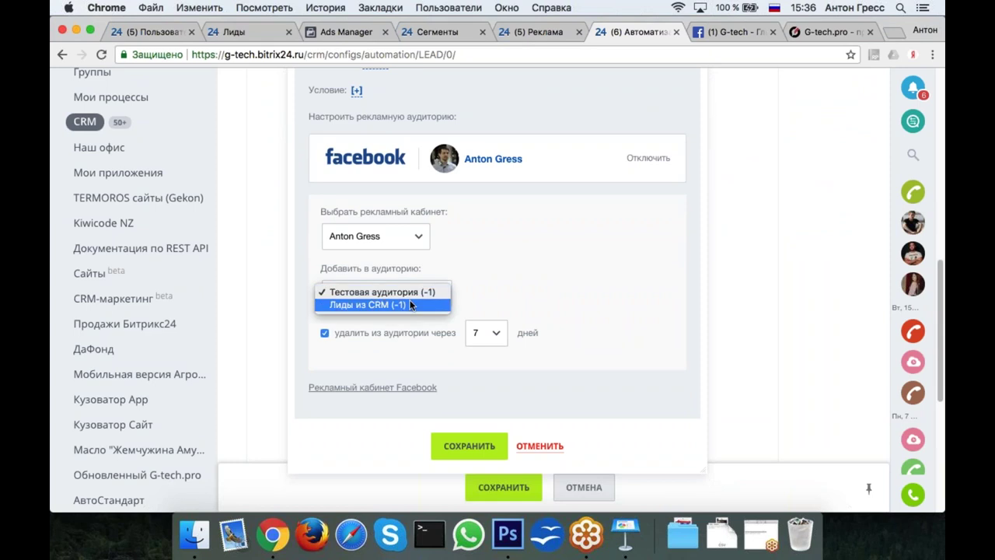
{"action": "left_click", "coordinate": [430, 302]}
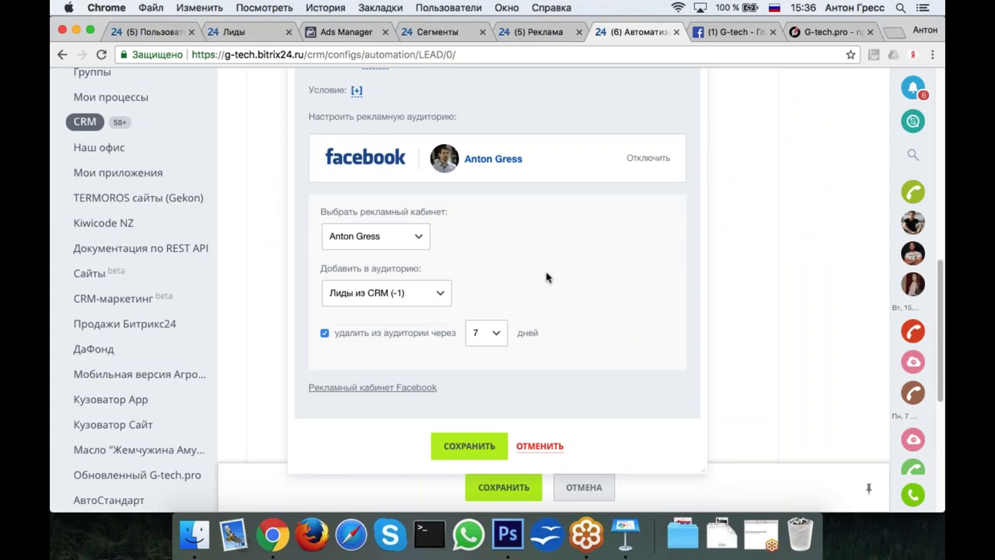
{"action": "left_click", "coordinate": [364, 299]}
{"action": "left_click", "coordinate": [418, 294]}
{"action": "left_click", "coordinate": [469, 446]}
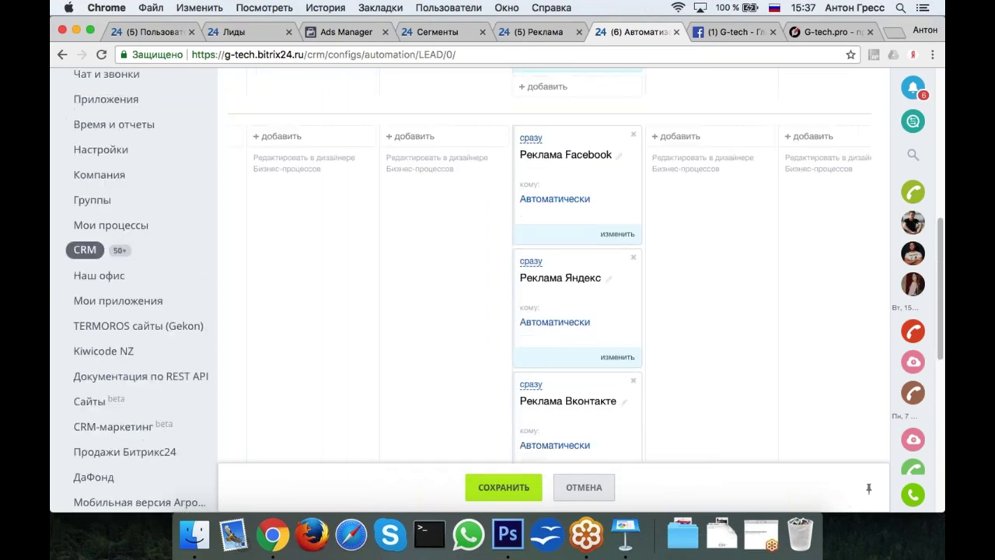
Examine the Реклама Яндекс robot's segment and removal settings, closing them without saving
{"action": "scroll", "coordinate": [498, 288], "scroll_direction": "down", "scroll_amount": 3}
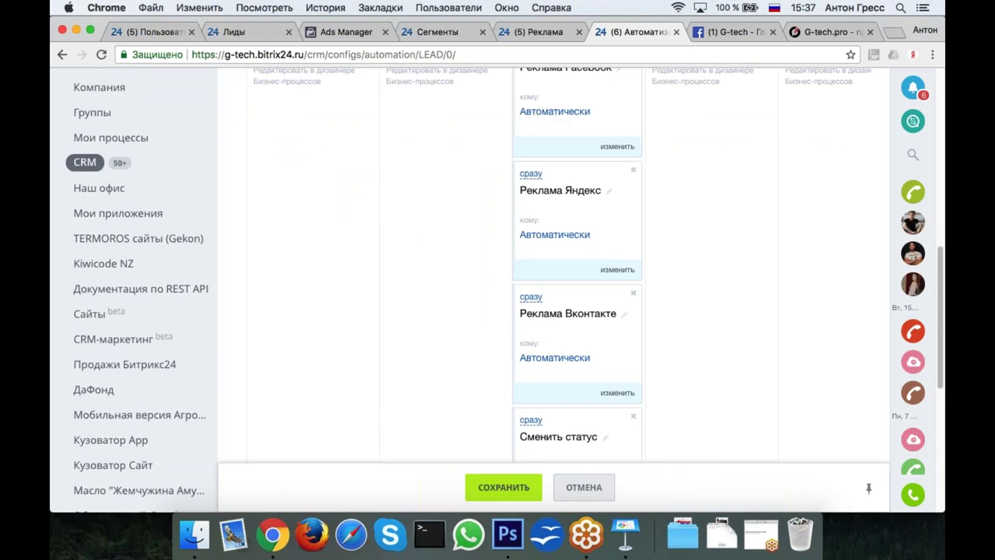
{"action": "scroll", "coordinate": [498, 288], "scroll_direction": "down", "scroll_amount": 1}
{"action": "left_click", "coordinate": [617, 242]}
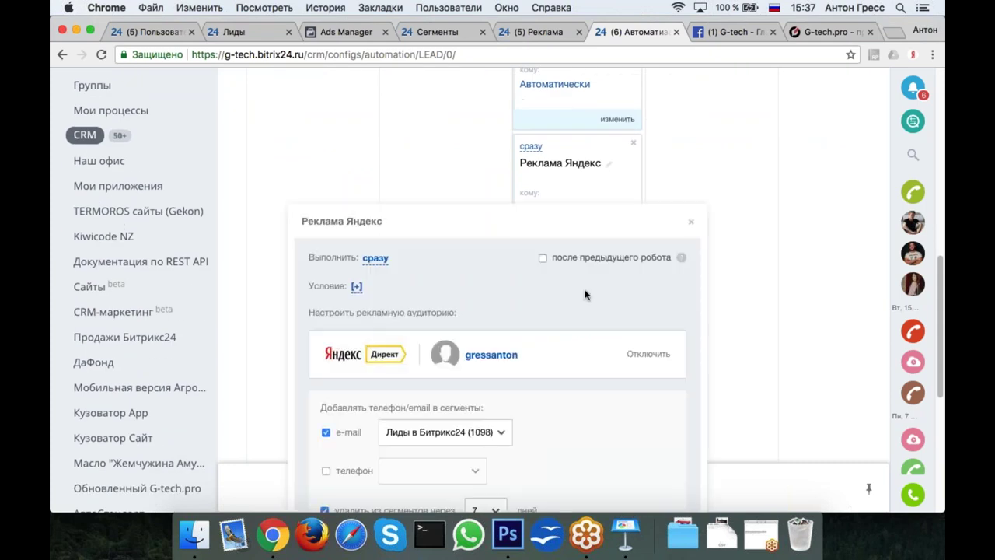
{"action": "scroll", "coordinate": [587, 296], "scroll_direction": "down", "scroll_amount": 2}
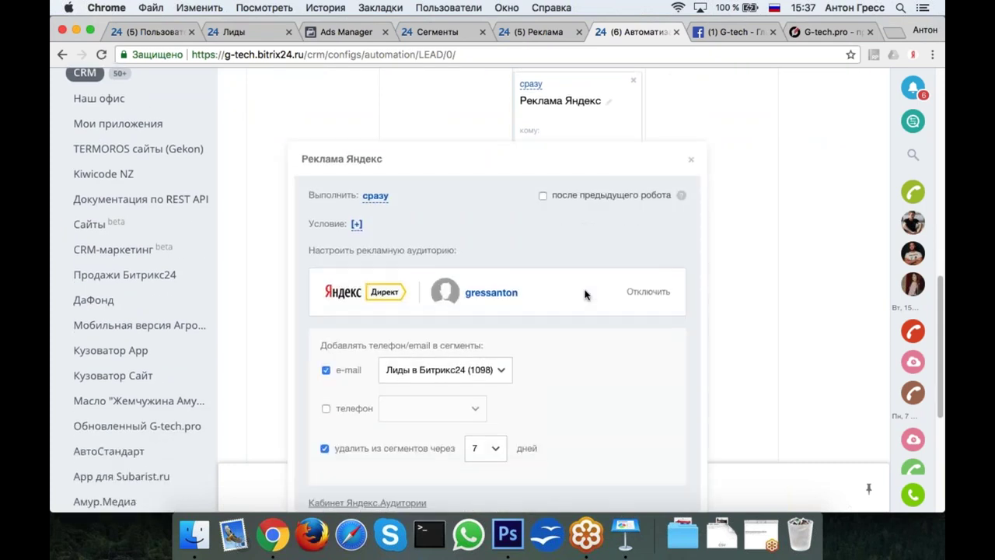
{"action": "scroll", "coordinate": [586, 294], "scroll_direction": "down", "scroll_amount": 3}
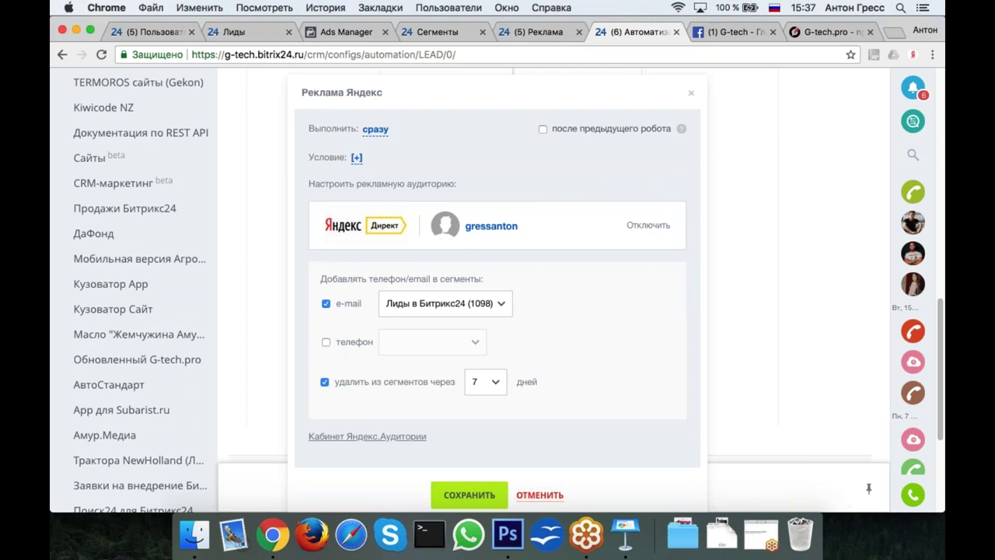
{"action": "scroll", "coordinate": [542, 416], "scroll_direction": "down", "scroll_amount": 1}
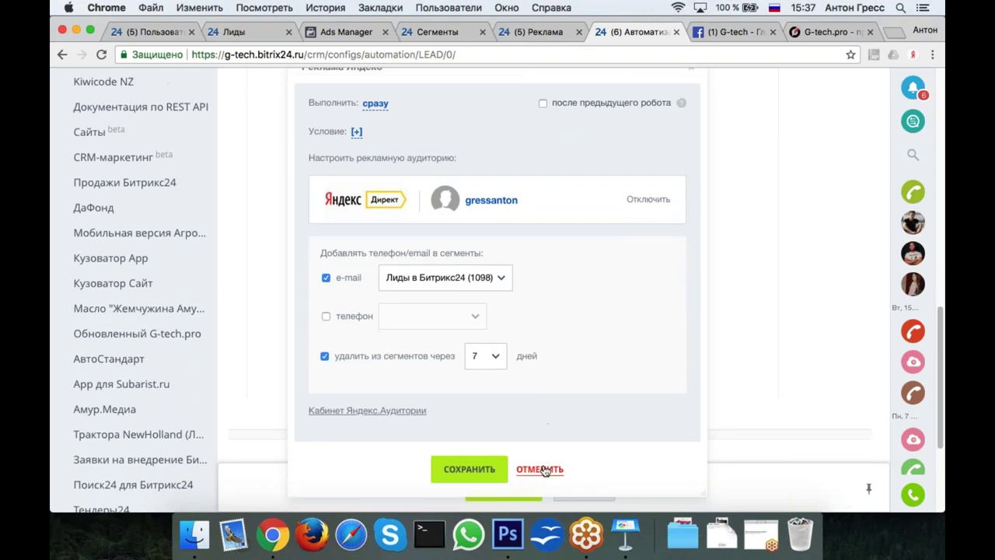
{"action": "left_click", "coordinate": [540, 471]}
Open the Реклама Вконтакте robot's settings and examine its ad account and audience options
{"action": "scroll", "coordinate": [604, 302], "scroll_direction": "up", "scroll_amount": 6}
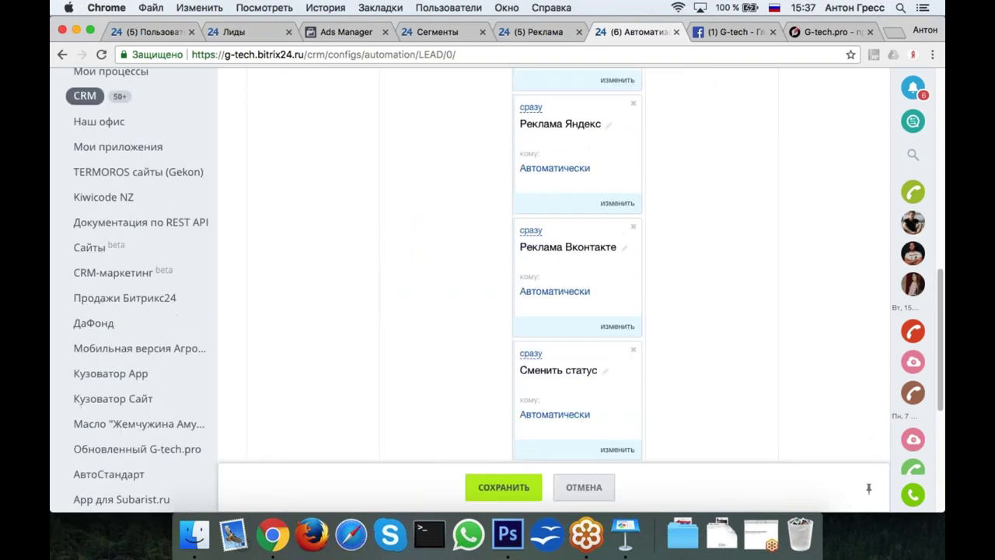
{"action": "scroll", "coordinate": [616, 319], "scroll_direction": "up", "scroll_amount": 3}
{"action": "scroll", "coordinate": [615, 319], "scroll_direction": "down", "scroll_amount": 5}
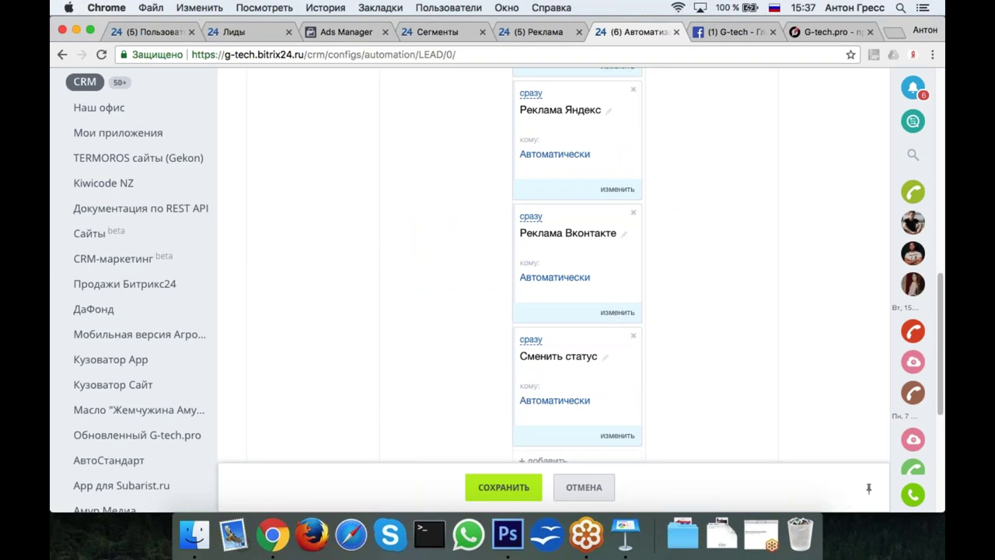
{"action": "left_click", "coordinate": [615, 314]}
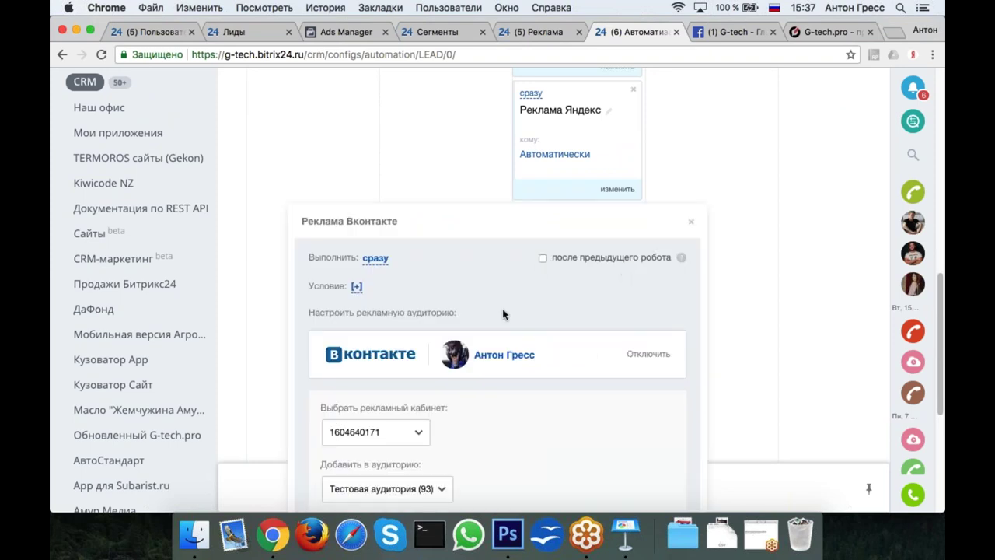
{"action": "scroll", "coordinate": [506, 311], "scroll_direction": "down", "scroll_amount": 5}
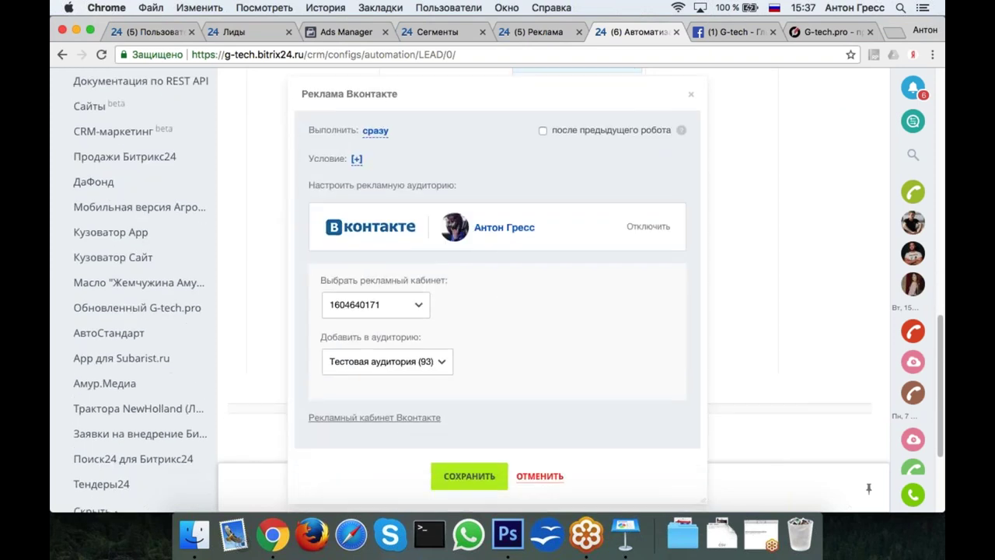
{"action": "left_click", "coordinate": [387, 361]}
{"action": "left_click", "coordinate": [440, 363]}
Open the linked Вконтакте ad account, save the robot, and view the account's retargeting audiences before closing that page
{"action": "left_click", "coordinate": [412, 421]}
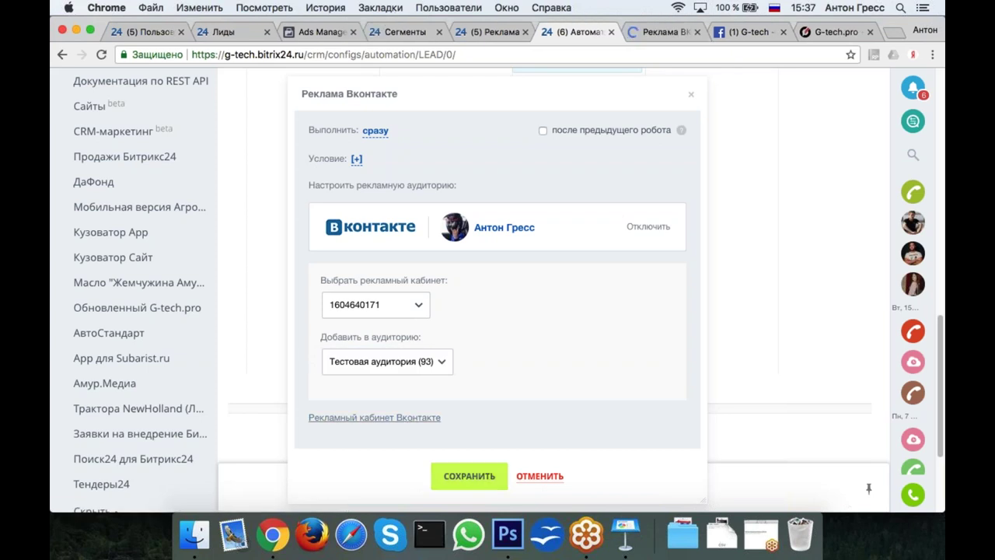
{"action": "left_click", "coordinate": [469, 476]}
{"action": "left_click", "coordinate": [670, 31]}
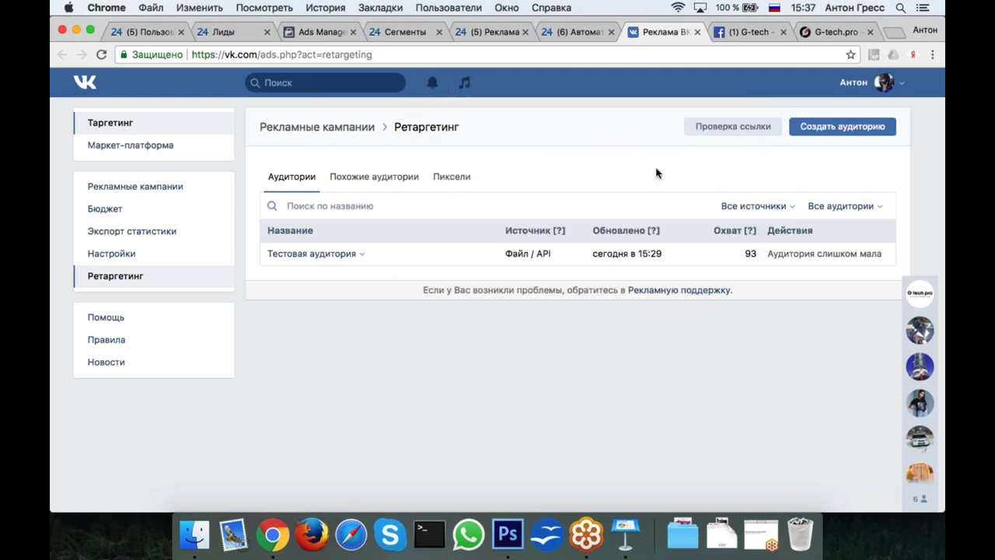
{"action": "left_click", "coordinate": [698, 32]}
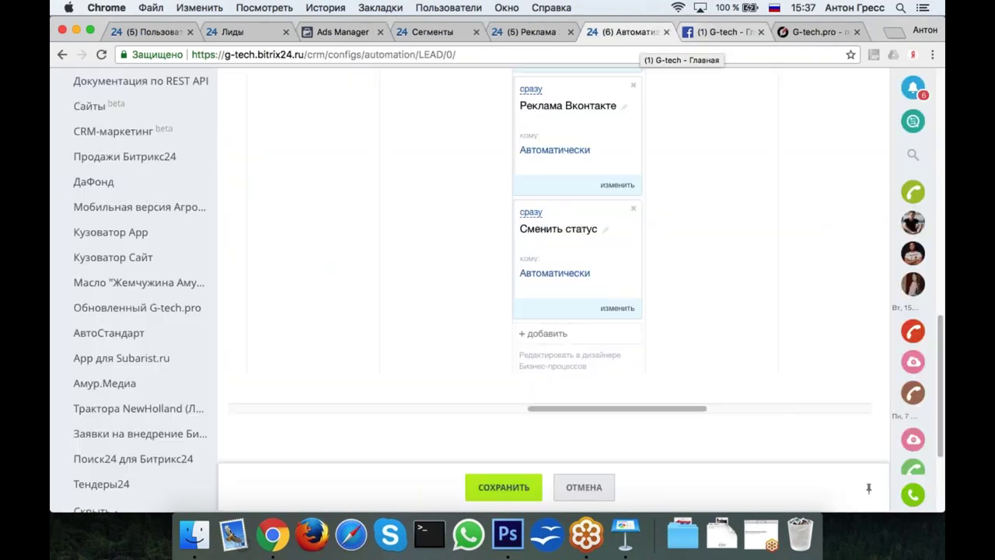
Examine the target statuses offered by the Сменить статус robot and close its settings without saving
{"action": "scroll", "coordinate": [497, 272], "scroll_direction": "up", "scroll_amount": 5}
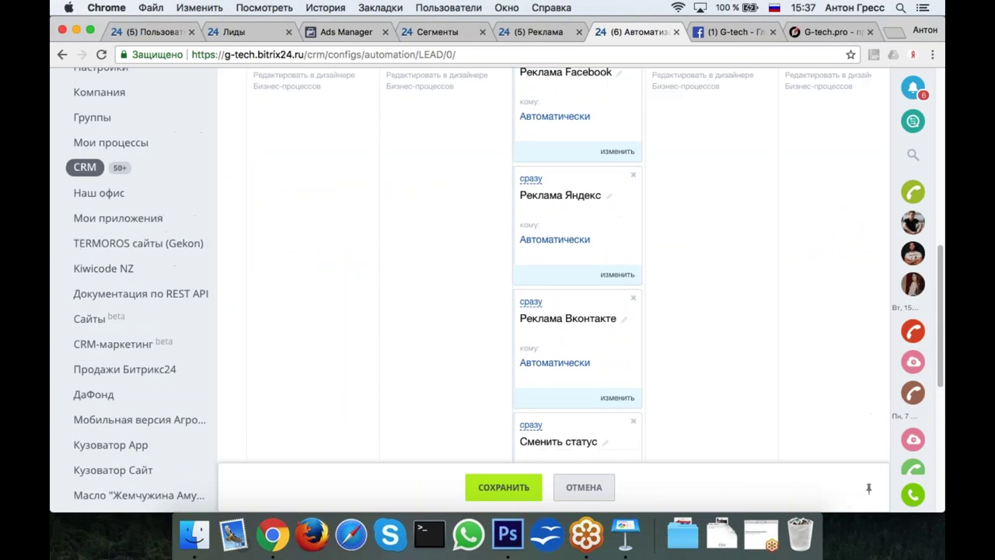
{"action": "scroll", "coordinate": [498, 272], "scroll_direction": "down", "scroll_amount": 4}
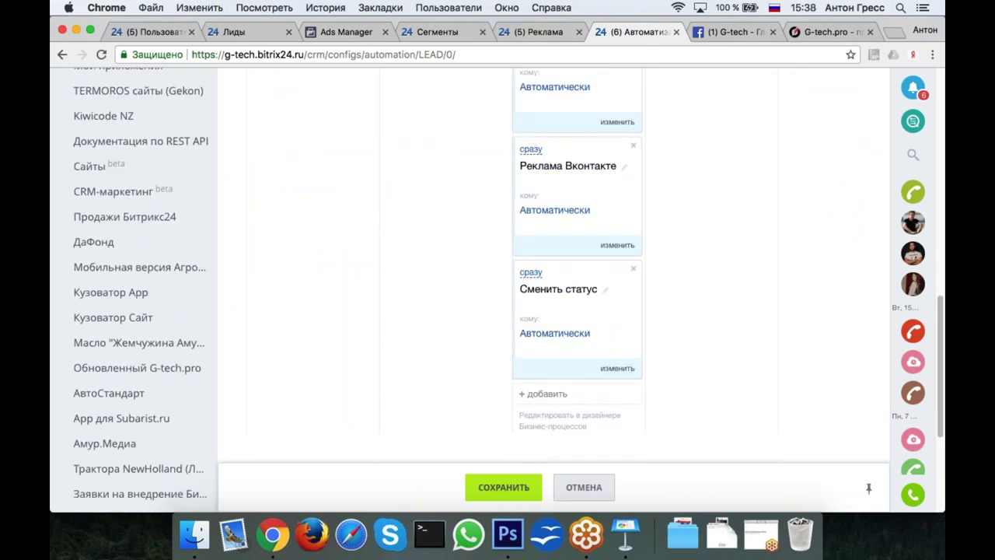
{"action": "scroll", "coordinate": [498, 287], "scroll_direction": "up", "scroll_amount": 4}
{"action": "scroll", "coordinate": [498, 288], "scroll_direction": "down", "scroll_amount": 1}
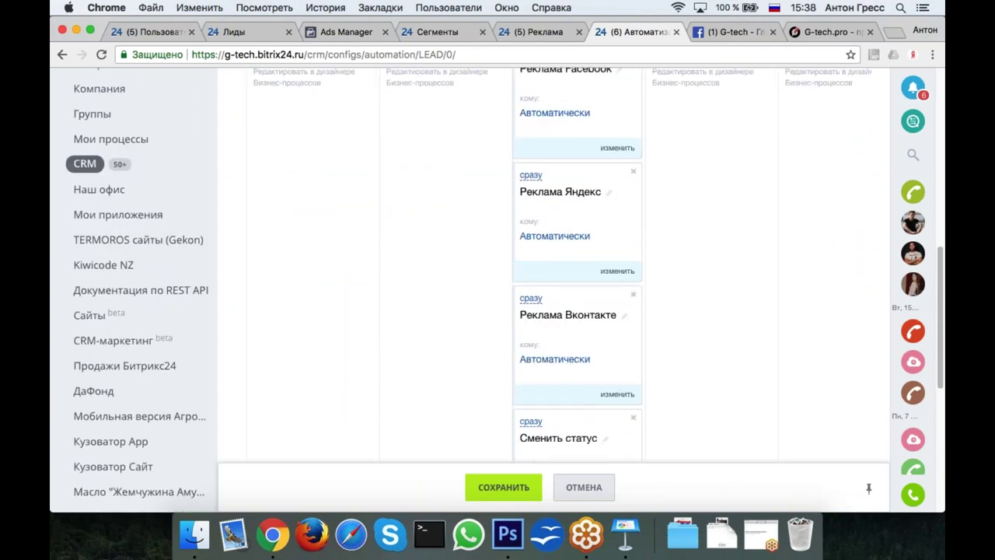
{"action": "scroll", "coordinate": [498, 288], "scroll_direction": "down", "scroll_amount": 4}
{"action": "left_click", "coordinate": [617, 339]}
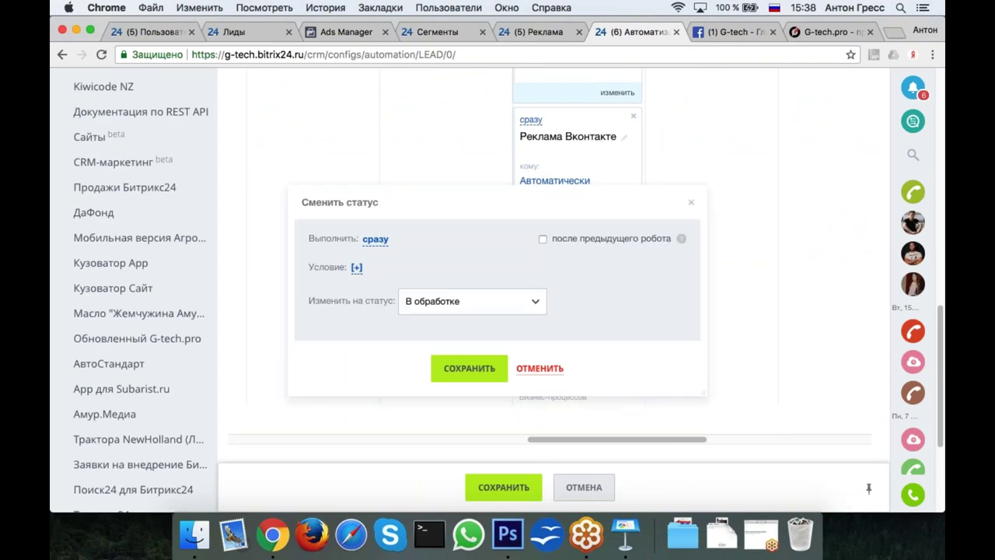
{"action": "left_click", "coordinate": [485, 314]}
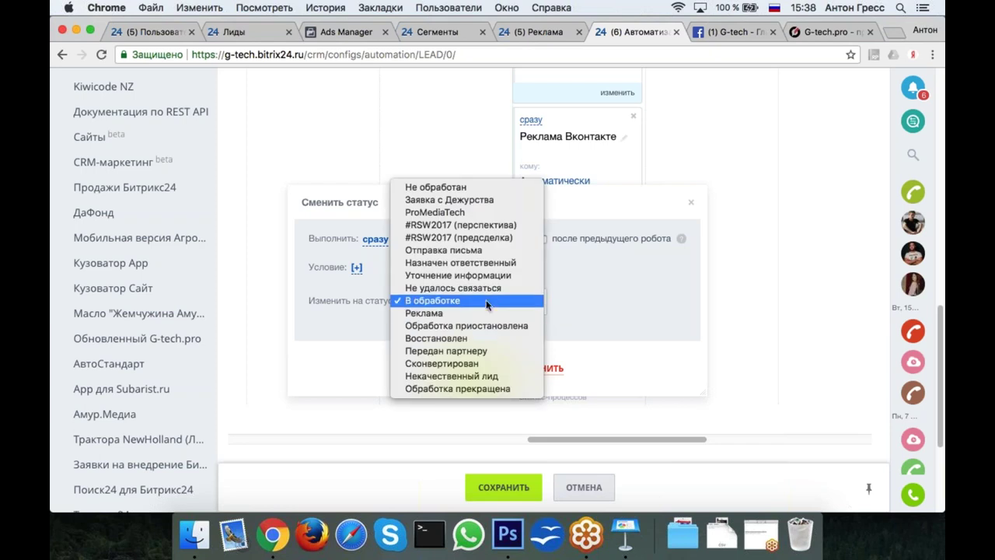
{"action": "left_click", "coordinate": [490, 316]}
{"action": "left_click", "coordinate": [540, 369]}
Review the triggers and advertising robots set up for the Реклама stage
{"action": "scroll", "coordinate": [543, 374], "scroll_direction": "up", "scroll_amount": 10}
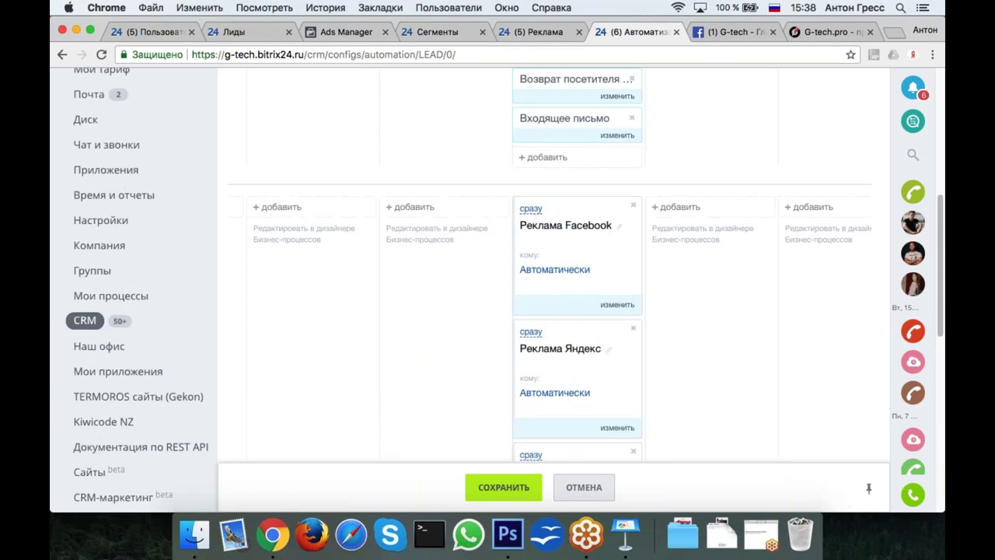
{"action": "scroll", "coordinate": [542, 374], "scroll_direction": "up", "scroll_amount": 1}
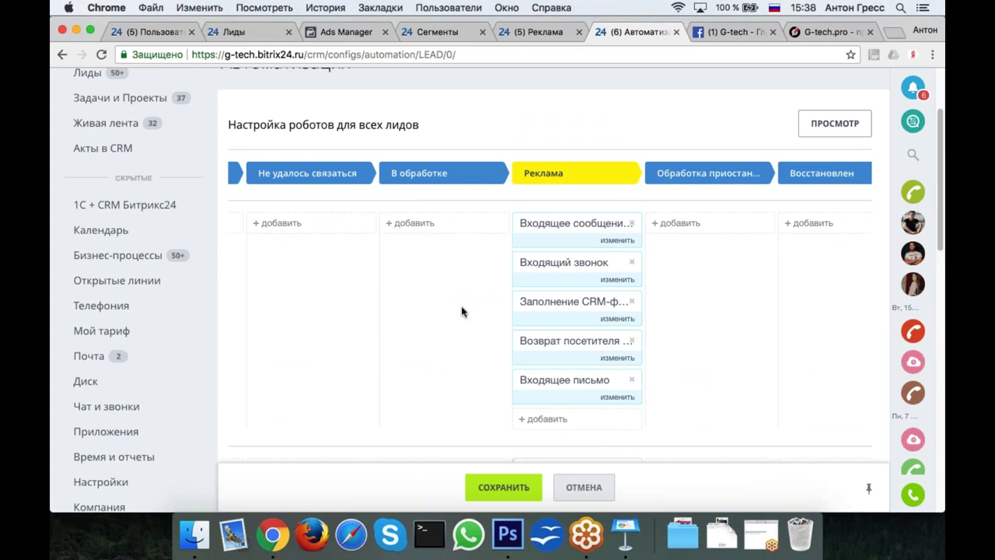
{"action": "scroll", "coordinate": [462, 310], "scroll_direction": "down", "scroll_amount": 3}
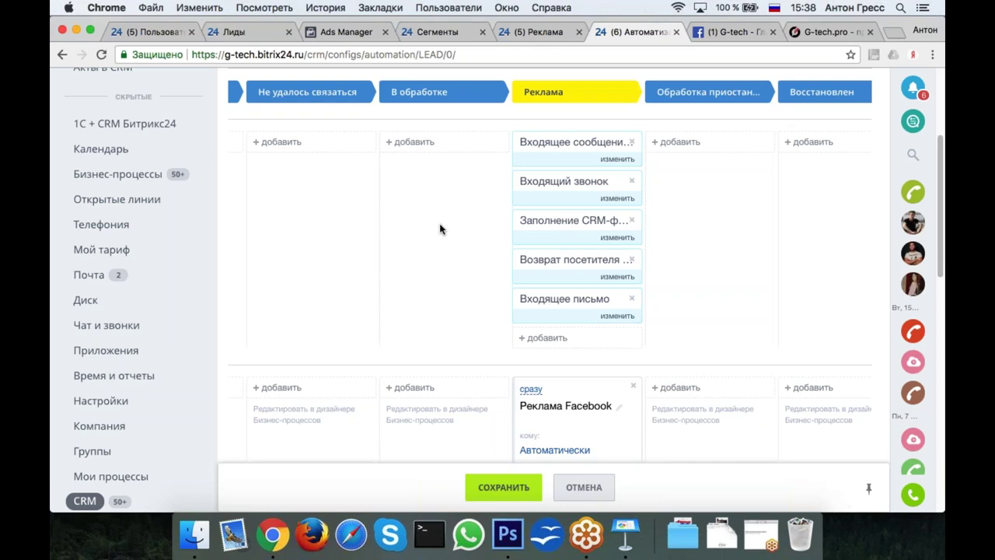
{"action": "scroll", "coordinate": [440, 229], "scroll_direction": "down", "scroll_amount": 10}
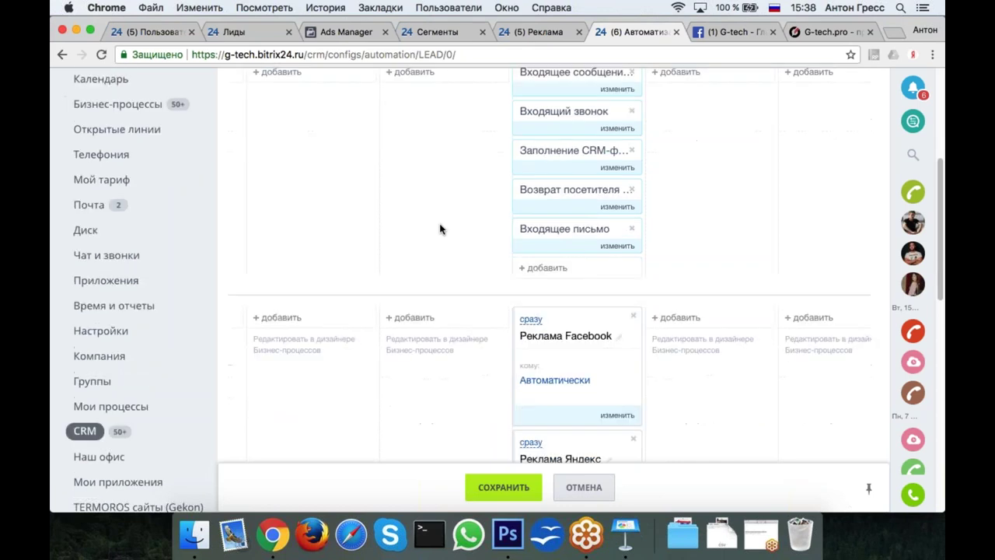
Save the lead automation setup and return to the triggers of the Реклама stage
{"action": "left_click", "coordinate": [523, 490]}
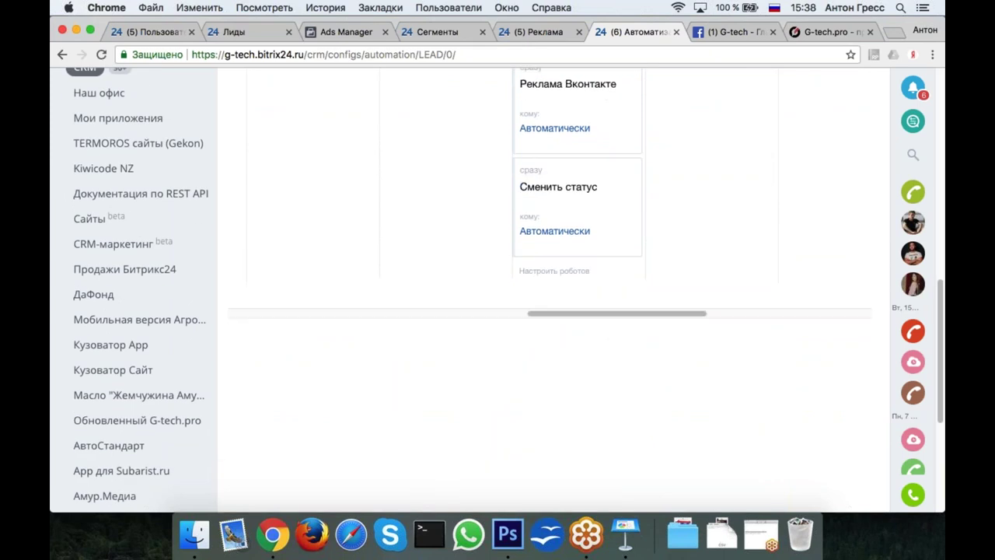
{"action": "scroll", "coordinate": [576, 342], "scroll_direction": "up", "scroll_amount": 10}
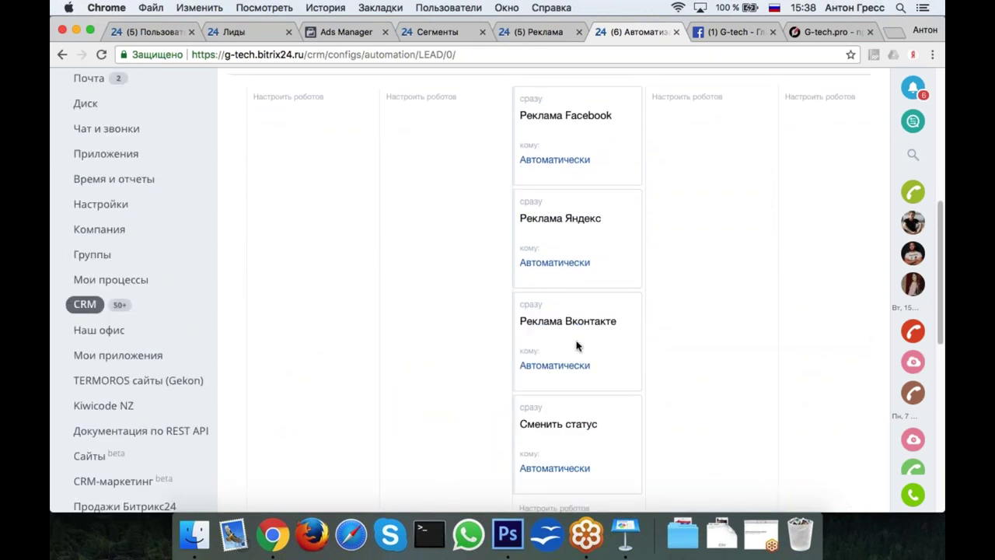
{"action": "scroll", "coordinate": [576, 346], "scroll_direction": "up", "scroll_amount": 1}
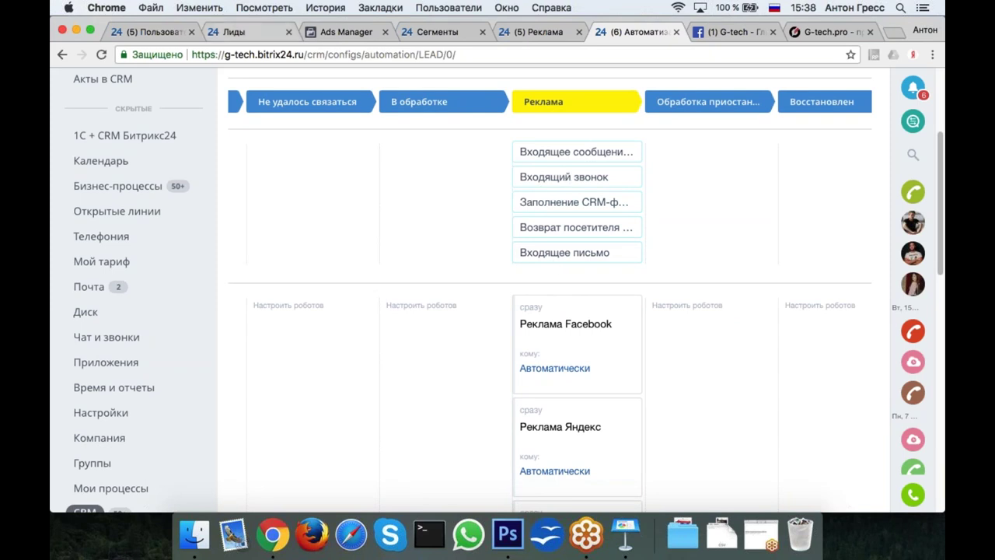
Look up the phone contact on the G-tech.pro site, and reload the filtered leads list to check the test lead's status
{"action": "left_click", "coordinate": [244, 30]}
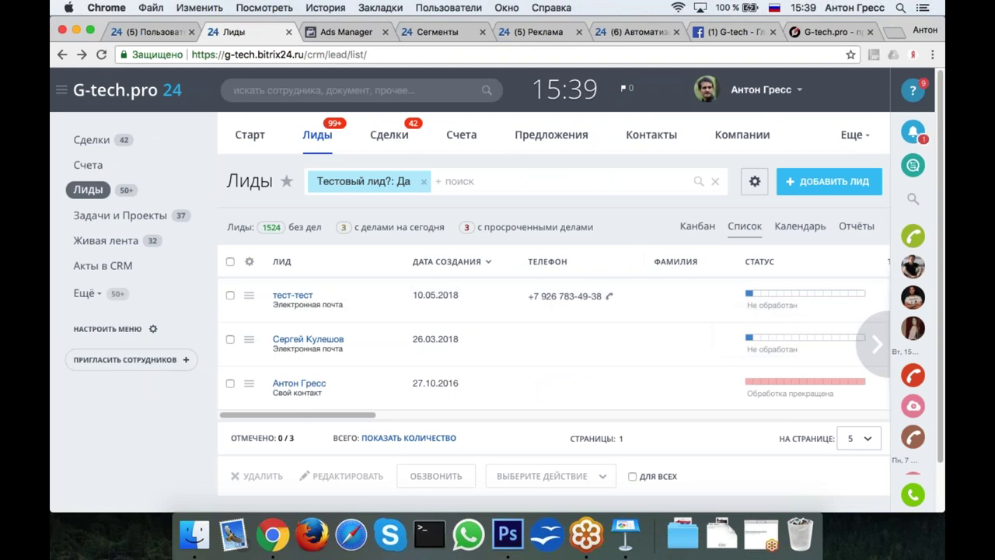
{"action": "left_click", "coordinate": [832, 32]}
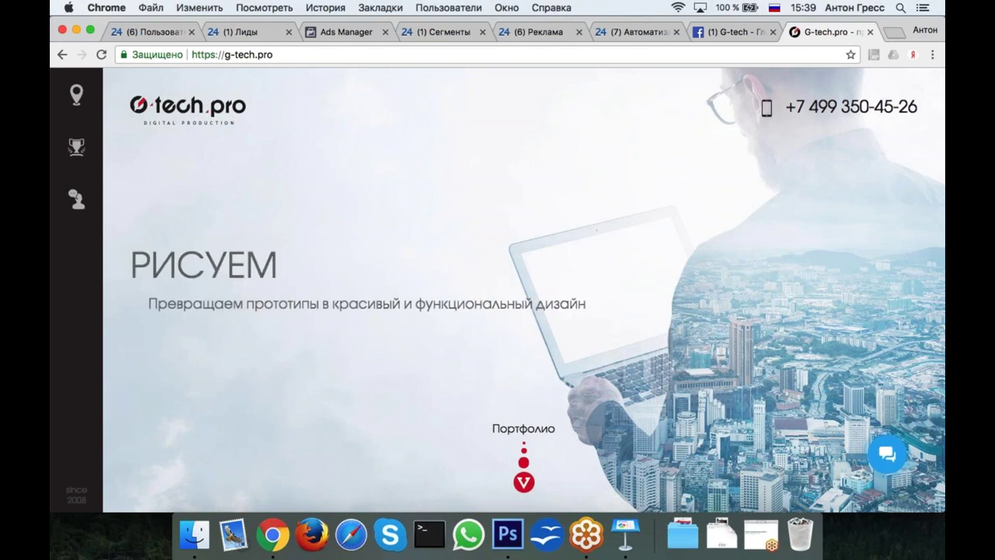
{"action": "left_click", "coordinate": [235, 33]}
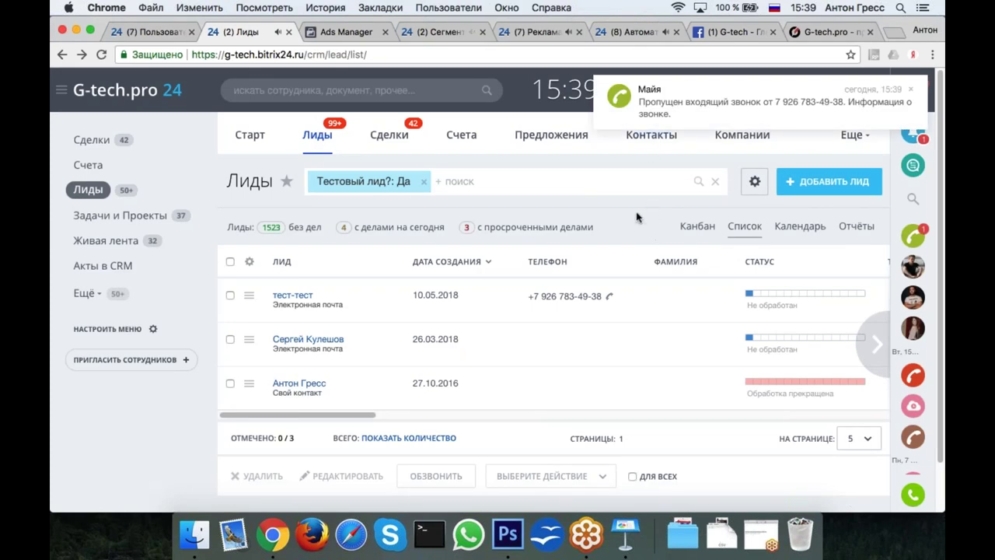
{"action": "left_click", "coordinate": [536, 34]}
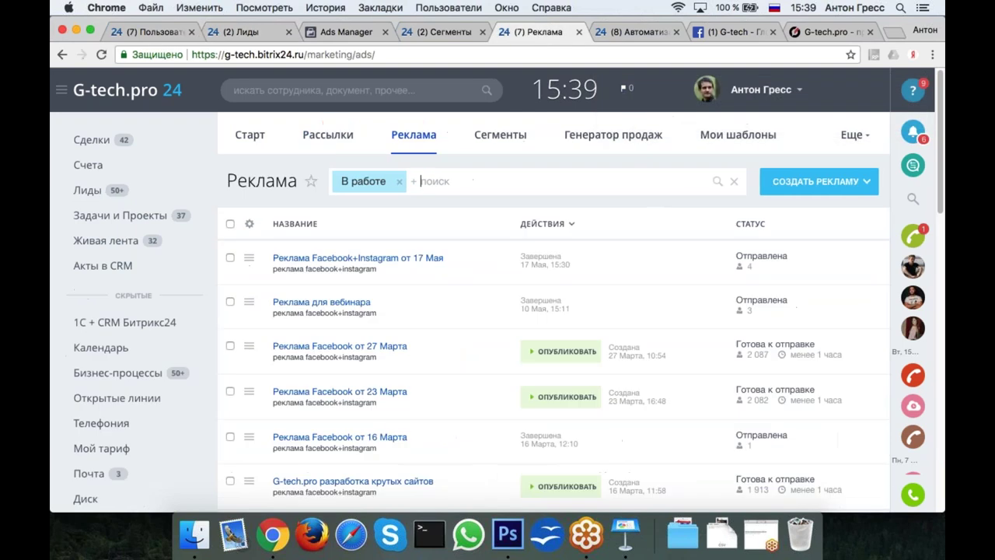
{"action": "left_click", "coordinate": [644, 32]}
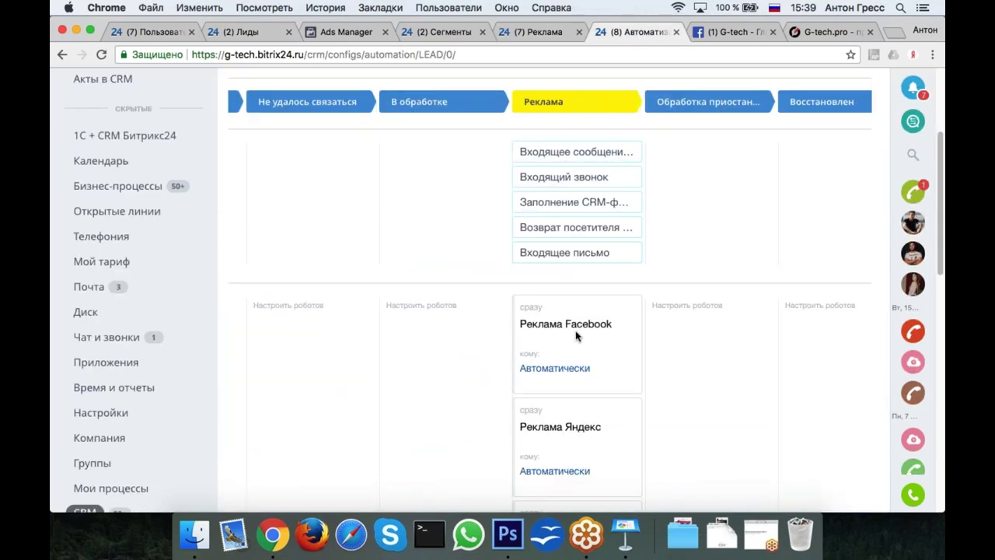
{"action": "left_click", "coordinate": [160, 32]}
{"action": "left_click", "coordinate": [261, 31]}
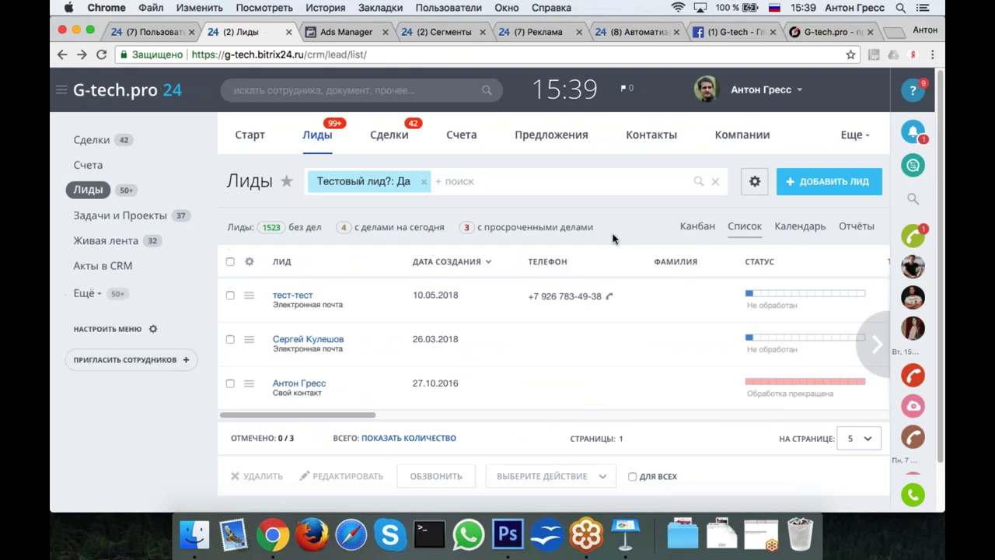
{"action": "key", "text": "super+r"}
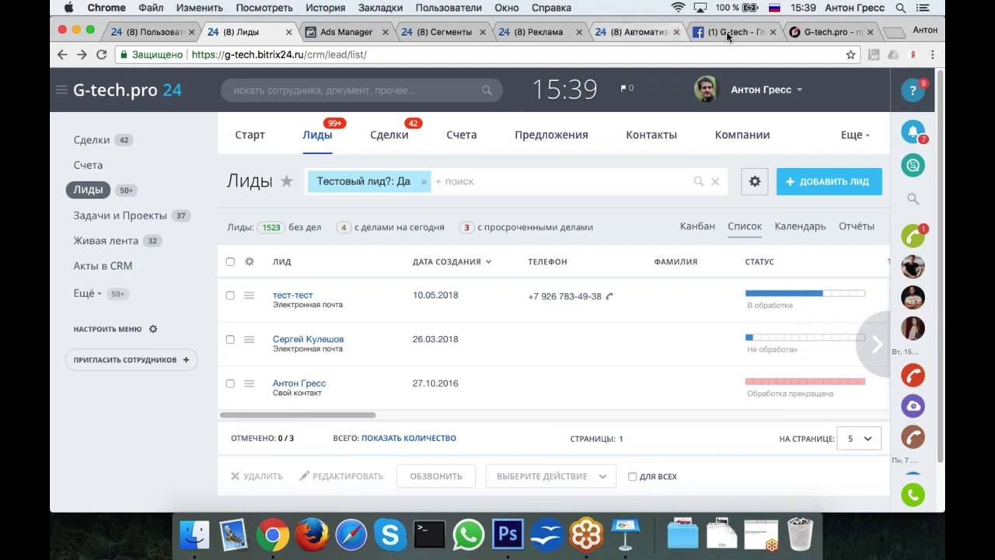
Re-examine the Реклама stage's event triggers and its Facebook, Яндекс, Вконтакте and Сменить статус robots
{"action": "left_click", "coordinate": [652, 31]}
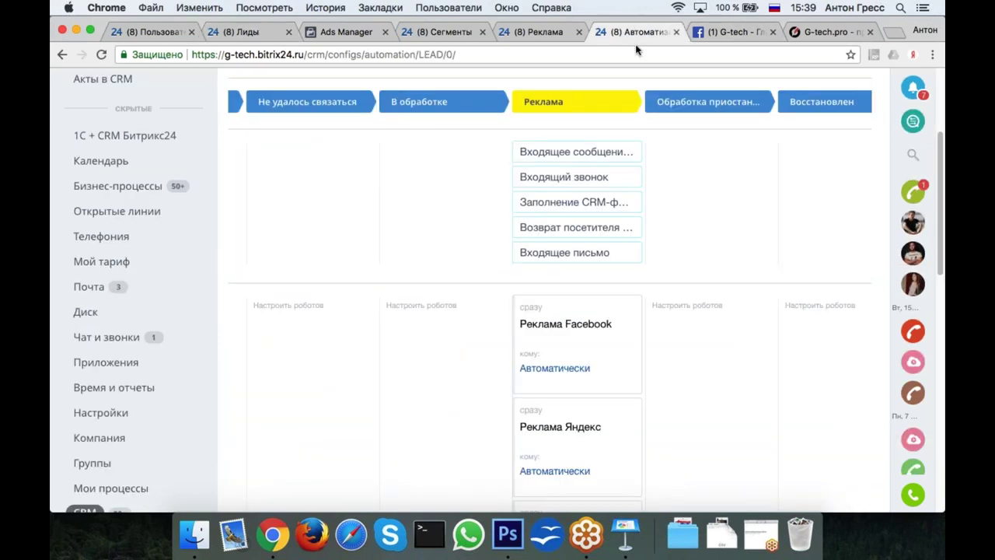
{"action": "scroll", "coordinate": [608, 276], "scroll_direction": "down", "scroll_amount": 3}
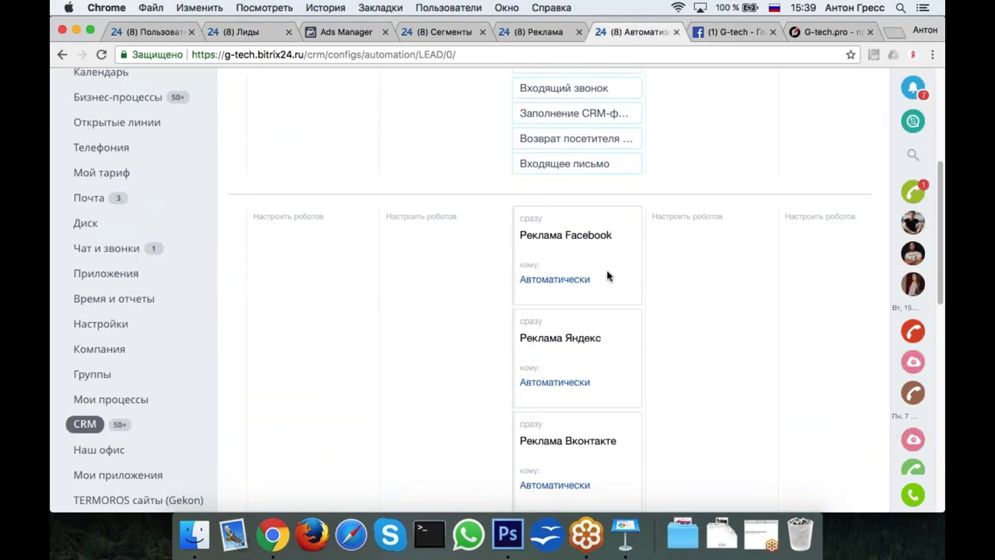
{"action": "scroll", "coordinate": [608, 276], "scroll_direction": "down", "scroll_amount": 4}
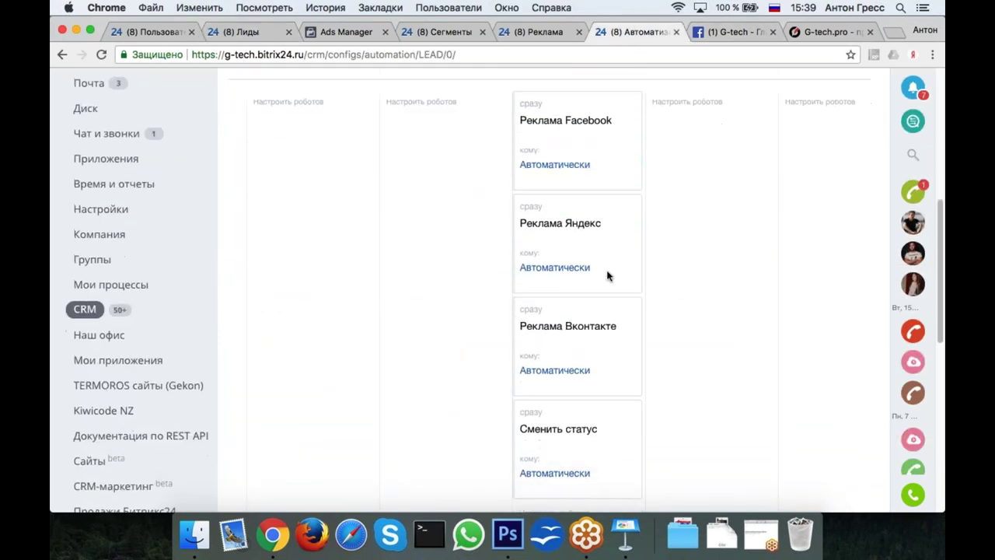
{"action": "scroll", "coordinate": [608, 276], "scroll_direction": "down", "scroll_amount": 6}
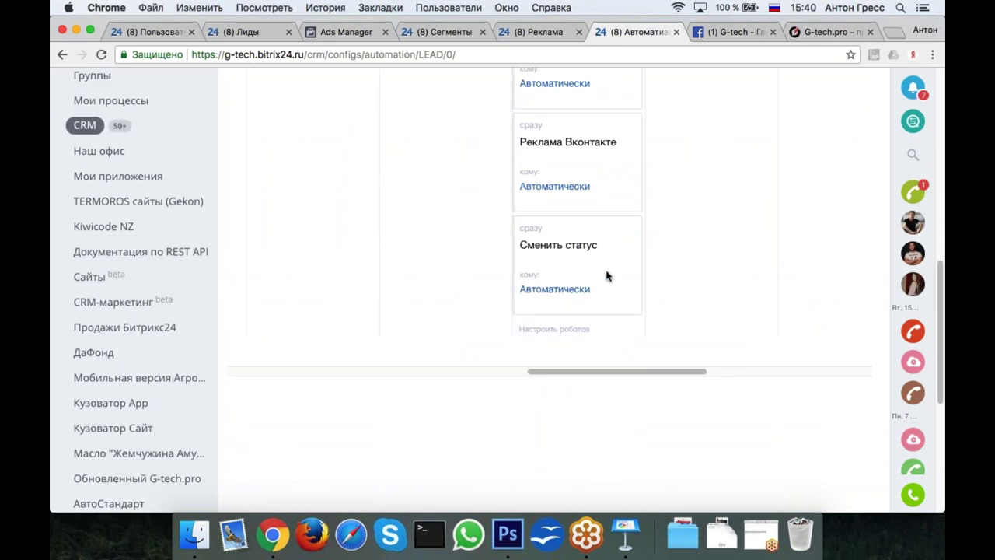
{"action": "scroll", "coordinate": [608, 276], "scroll_direction": "up", "scroll_amount": 15}
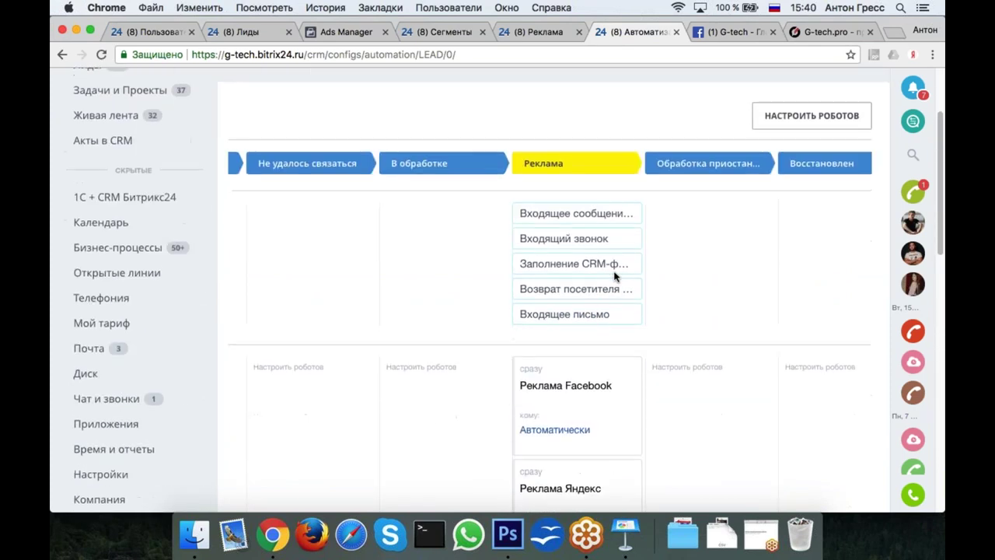
{"action": "scroll", "coordinate": [614, 276], "scroll_direction": "down", "scroll_amount": 1}
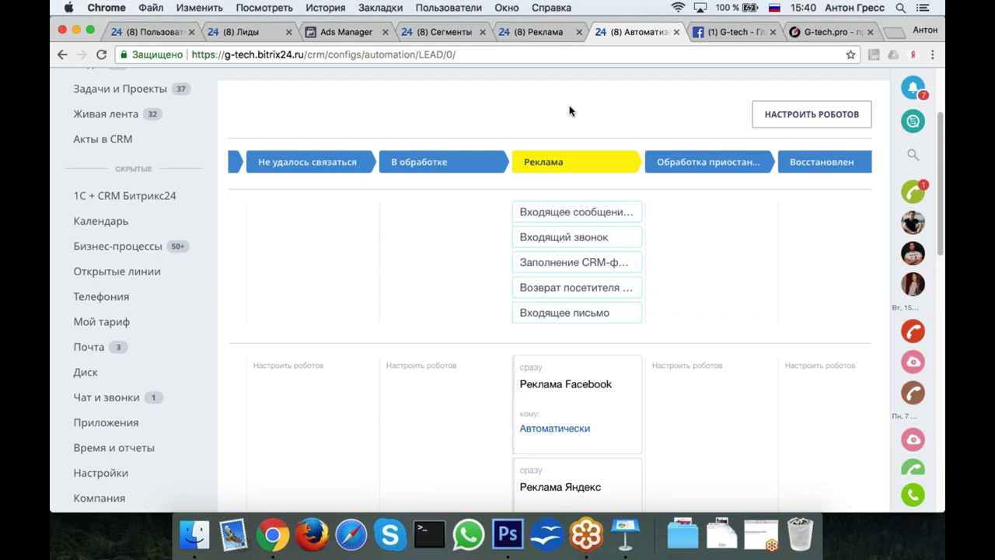
View the CRM marketing lists of ads and mailings
{"action": "left_click", "coordinate": [546, 35]}
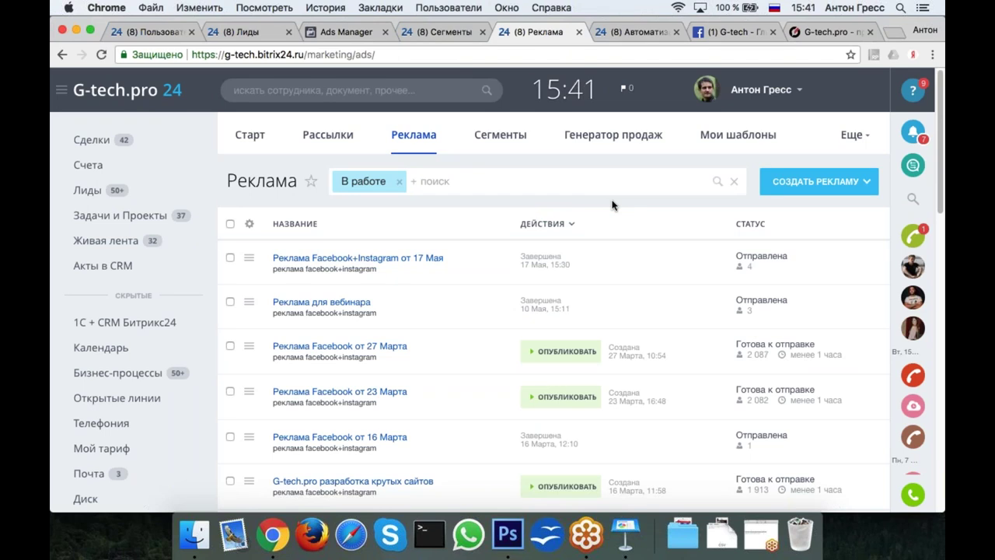
{"action": "left_click", "coordinate": [325, 140]}
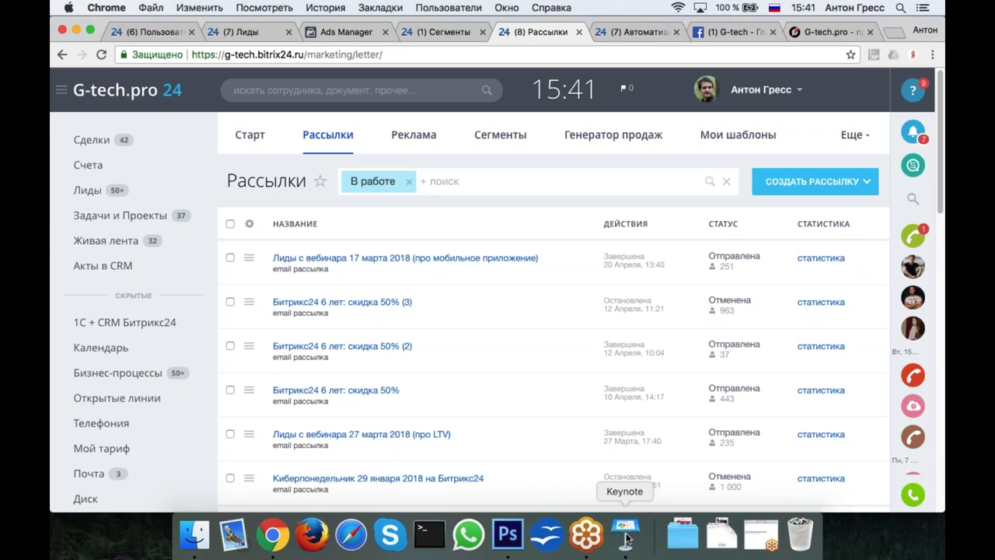
Switch to Keynote, play the presentation, and show the slide Смотрим статистику по рассылкам
{"action": "left_click", "coordinate": [627, 538]}
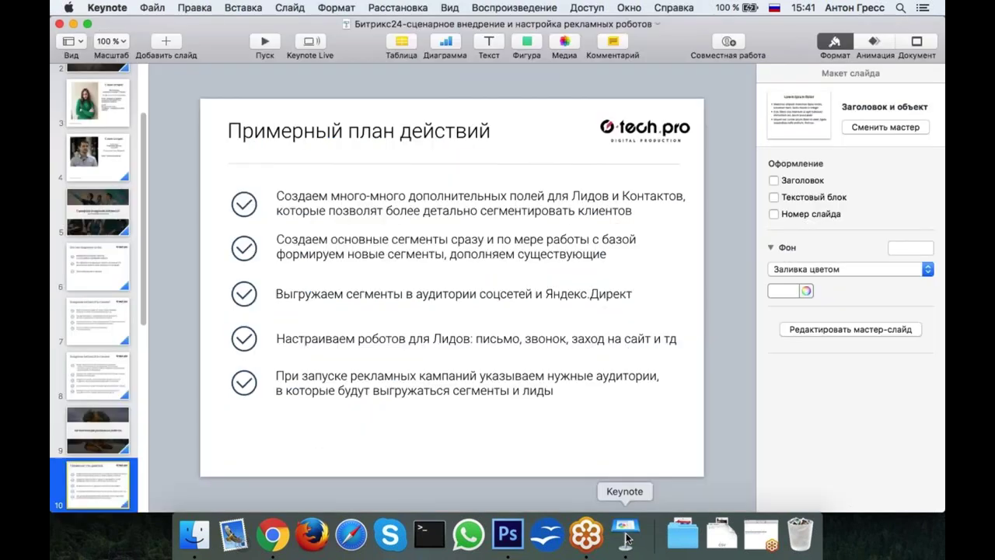
{"action": "key", "text": "alt+super+p"}
{"action": "left_click", "coordinate": [563, 353]}
{"action": "left_click", "coordinate": [564, 354]}
{"action": "left_click", "coordinate": [563, 354]}
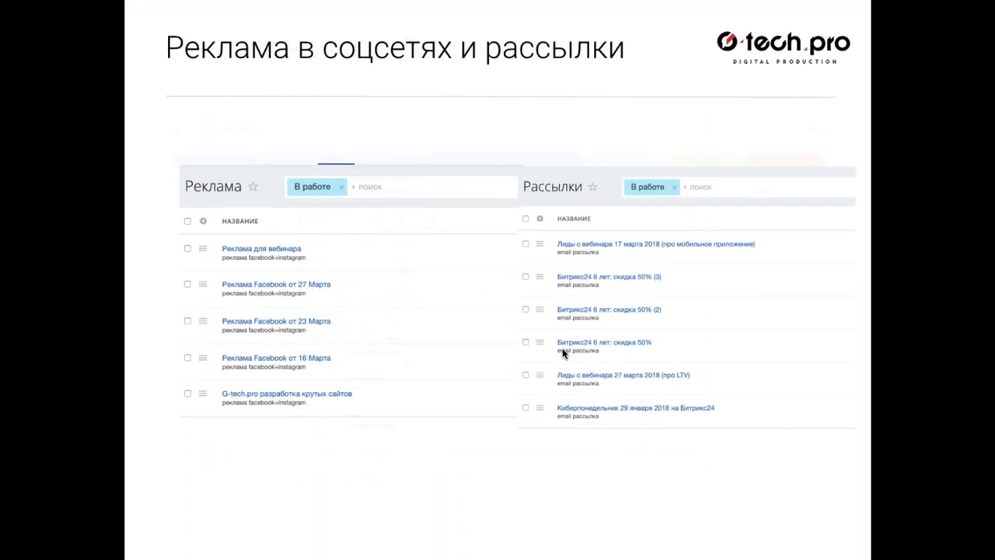
{"action": "left_click", "coordinate": [563, 354]}
{"action": "left_click", "coordinate": [562, 354]}
{"action": "key", "text": "Left"}
{"action": "left_click", "coordinate": [562, 354]}
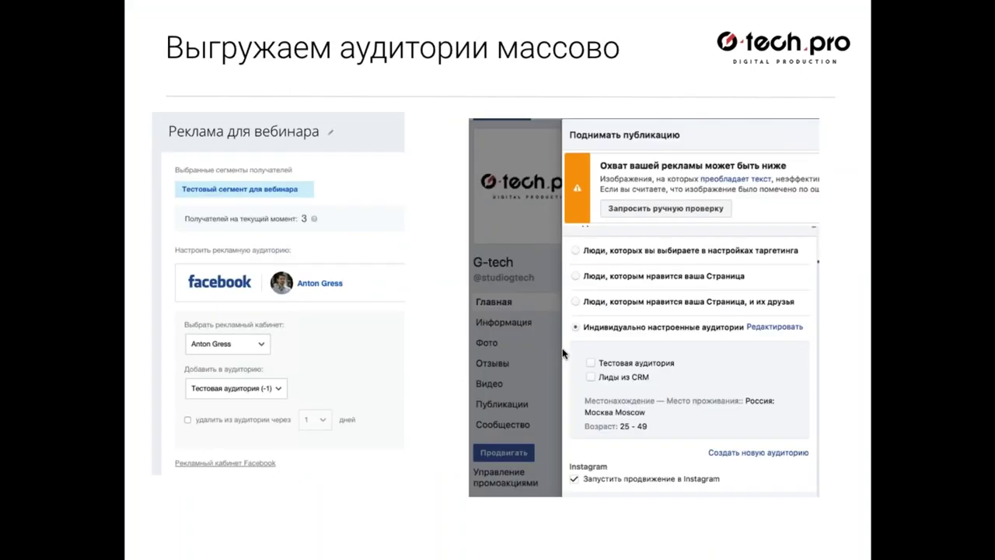
{"action": "key", "text": "Left"}
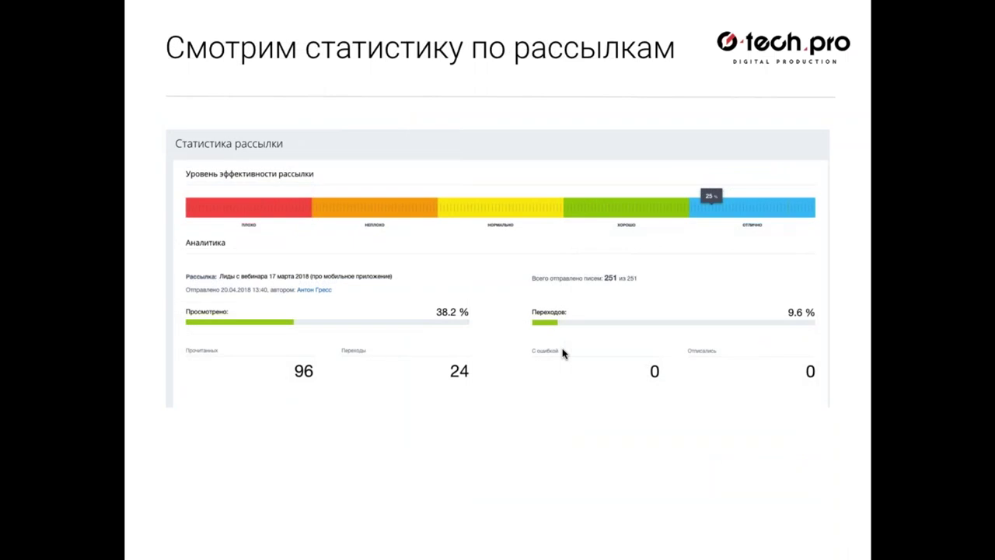
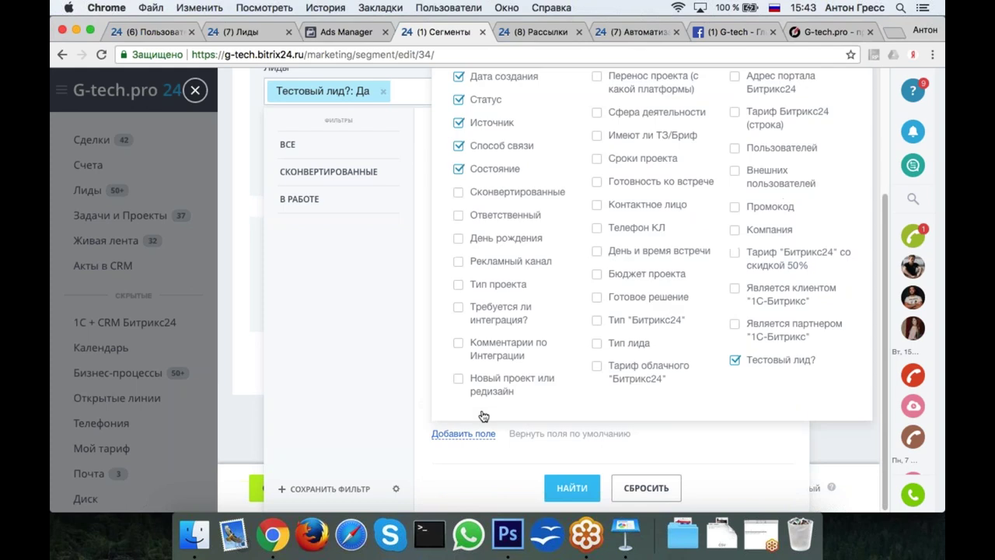
Add the Требуется ли интеграция? and Тип "Битрикс24" fields to the segment's lead filter, and remove the integration field
{"action": "left_click", "coordinate": [457, 309]}
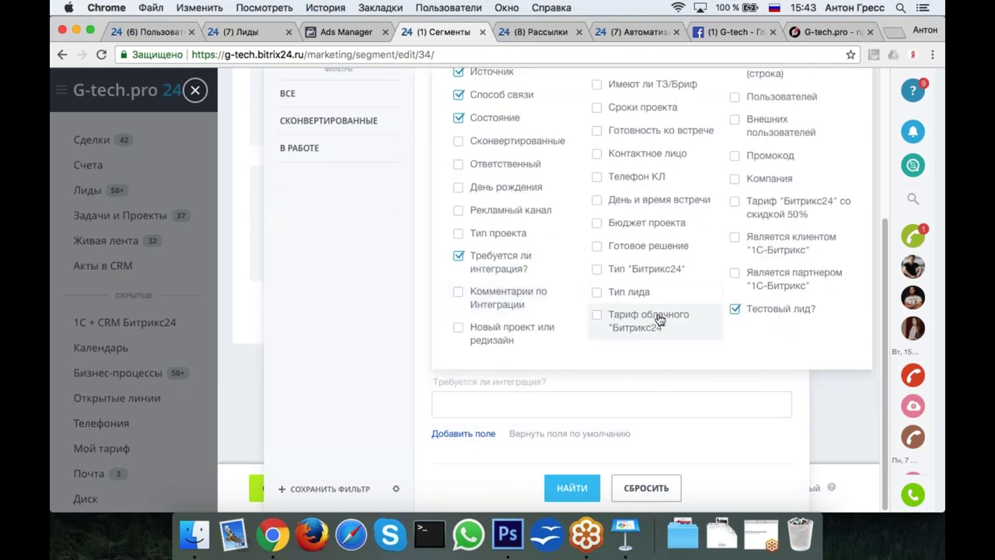
{"action": "left_click", "coordinate": [596, 304]}
{"action": "right_click", "coordinate": [383, 337]}
{"action": "left_click", "coordinate": [371, 306]}
{"action": "left_click", "coordinate": [370, 305]}
{"action": "left_click", "coordinate": [799, 356]}
Select Коробка and Холдинг as values of the Тип "Битрикс24" filter field, and clear both again
{"action": "left_click", "coordinate": [512, 410]}
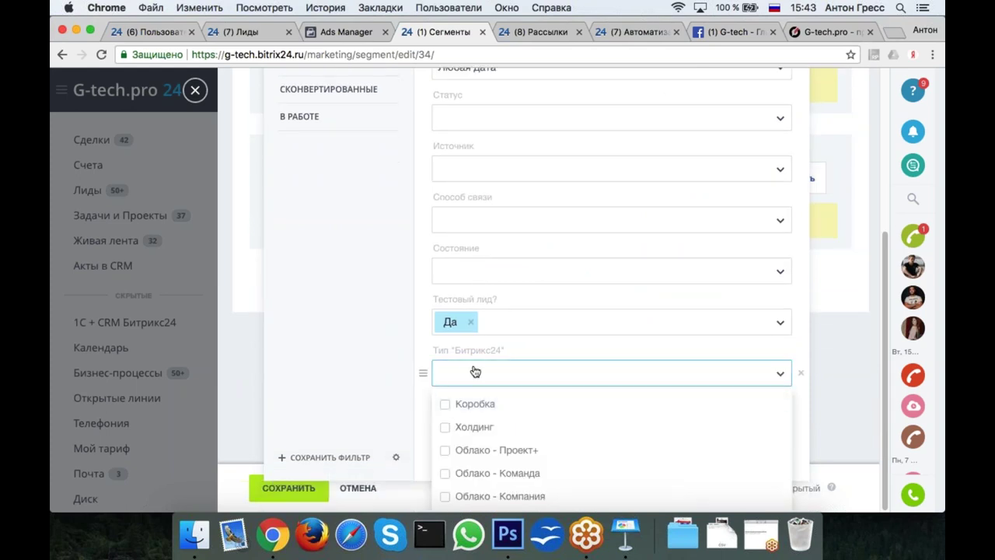
{"action": "left_click", "coordinate": [445, 405]}
{"action": "left_click", "coordinate": [445, 428]}
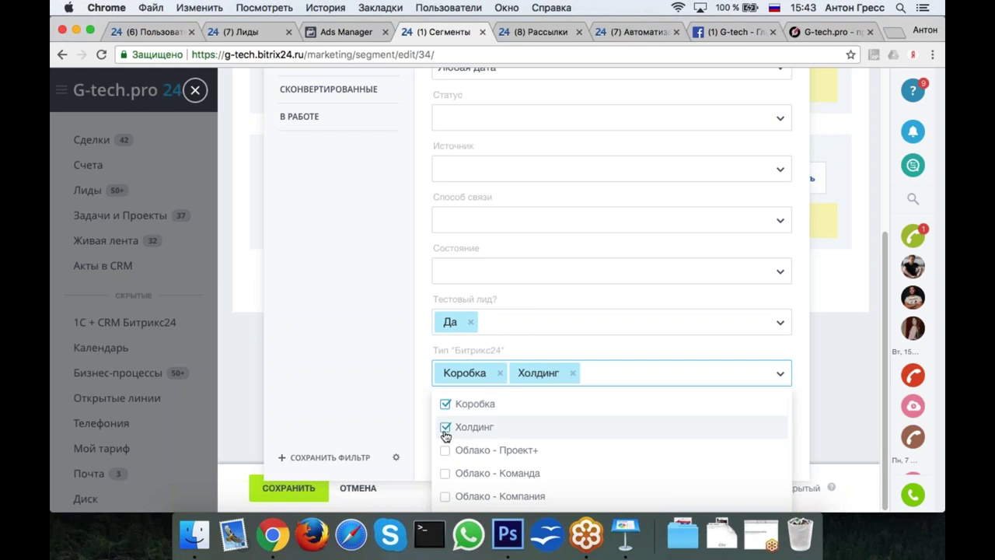
{"action": "left_click", "coordinate": [444, 428]}
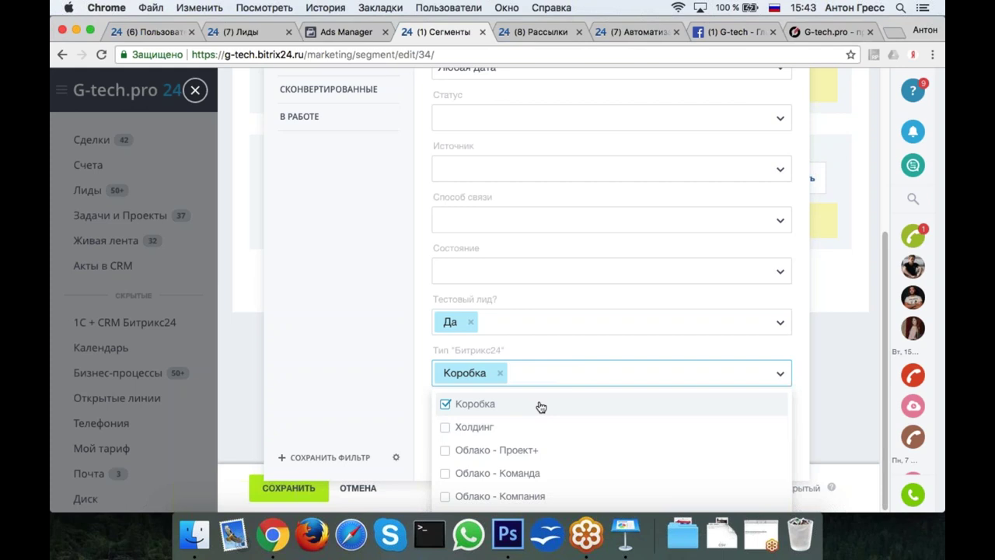
{"action": "left_click", "coordinate": [445, 404]}
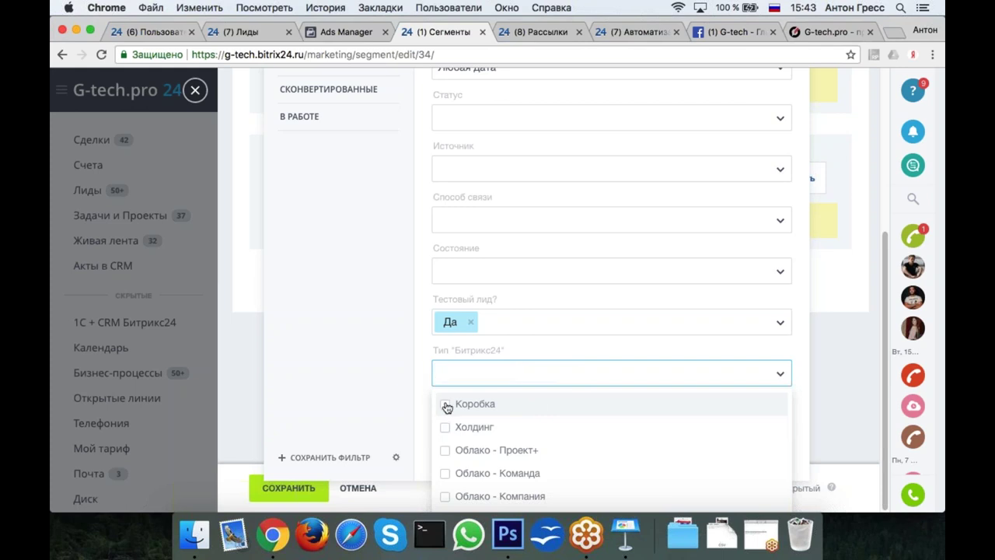
Dismiss the lead filter and close the segment editor without saving
{"action": "left_click", "coordinate": [382, 409]}
{"action": "scroll", "coordinate": [618, 123], "scroll_direction": "up", "scroll_amount": 4}
{"action": "left_click", "coordinate": [604, 140]}
{"action": "left_click", "coordinate": [194, 91]}
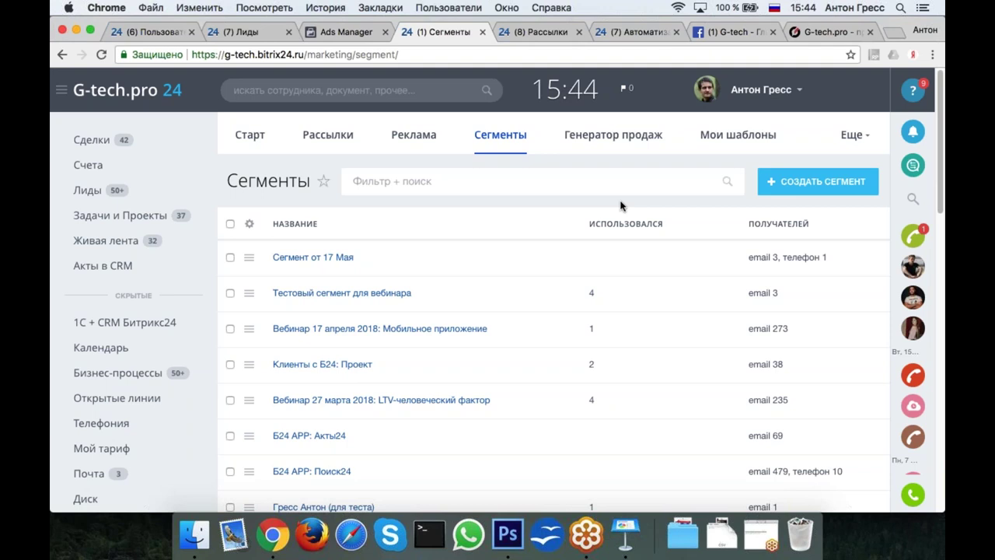
Open the mailing Лиды с вебинара 27 марта 2018 (про LTV) and examine its recipient segment, subject and letter body
{"action": "left_click", "coordinate": [328, 136]}
{"action": "scroll", "coordinate": [476, 304], "scroll_direction": "down", "scroll_amount": 3}
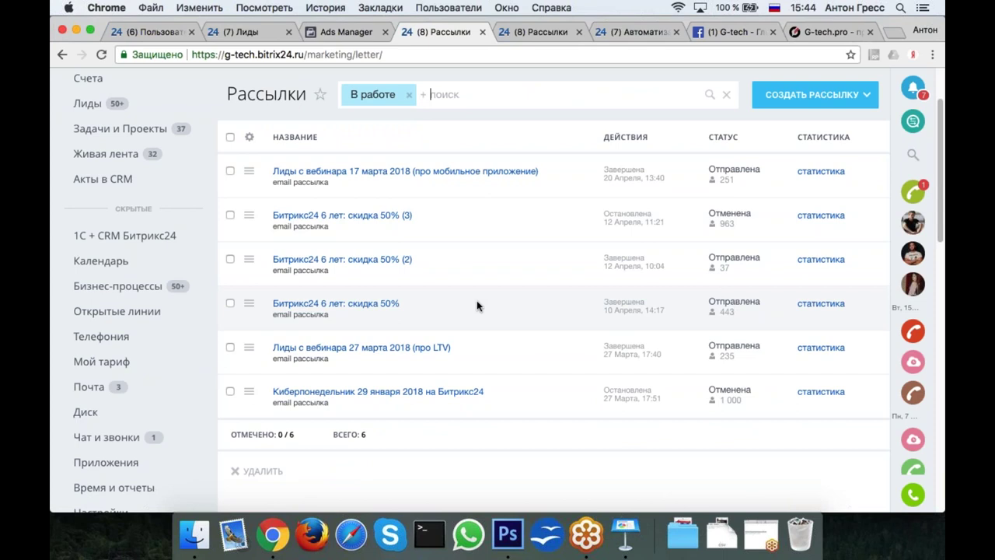
{"action": "scroll", "coordinate": [476, 304], "scroll_direction": "up", "scroll_amount": 3}
{"action": "scroll", "coordinate": [477, 303], "scroll_direction": "down", "scroll_amount": 1}
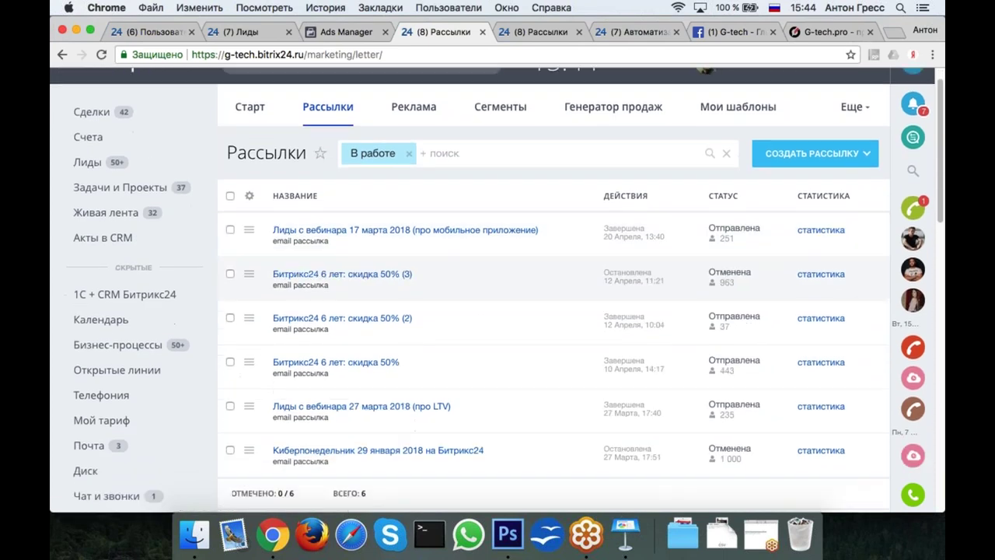
{"action": "left_click", "coordinate": [386, 409]}
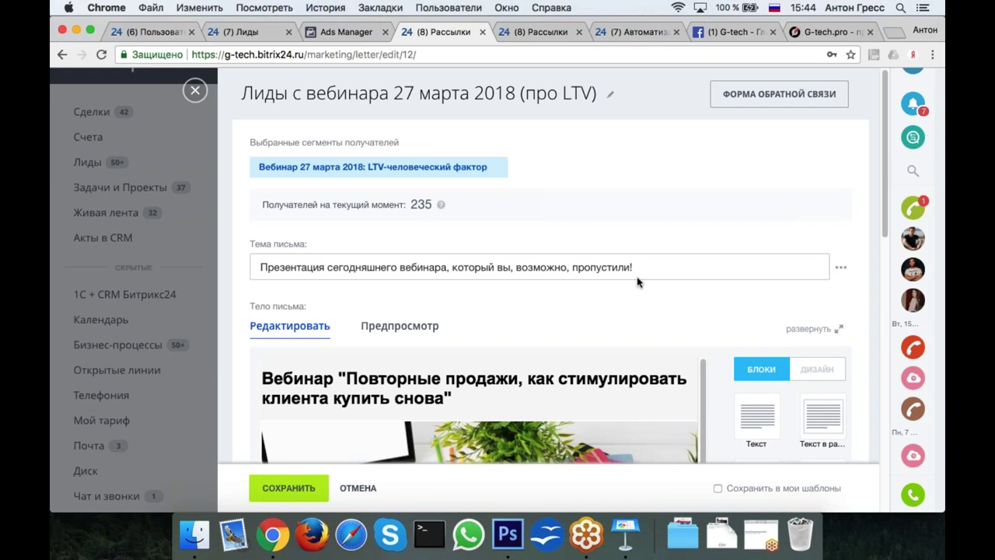
{"action": "scroll", "coordinate": [638, 282], "scroll_direction": "down", "scroll_amount": 5}
{"action": "scroll", "coordinate": [638, 282], "scroll_direction": "up", "scroll_amount": 5}
Close the mailing and examine its effectiveness level and analytics in the mailing statistics
{"action": "left_click", "coordinate": [195, 91]}
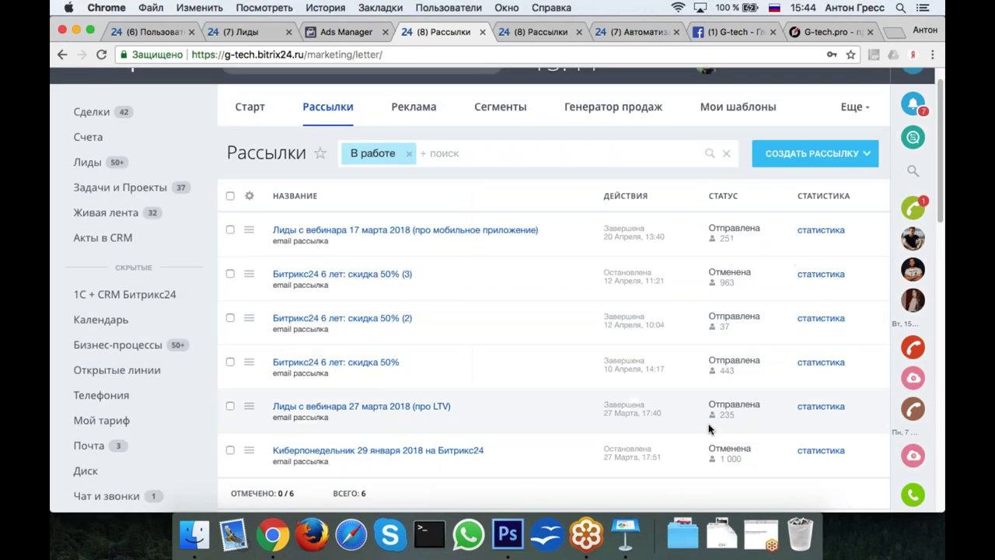
{"action": "left_click", "coordinate": [821, 406]}
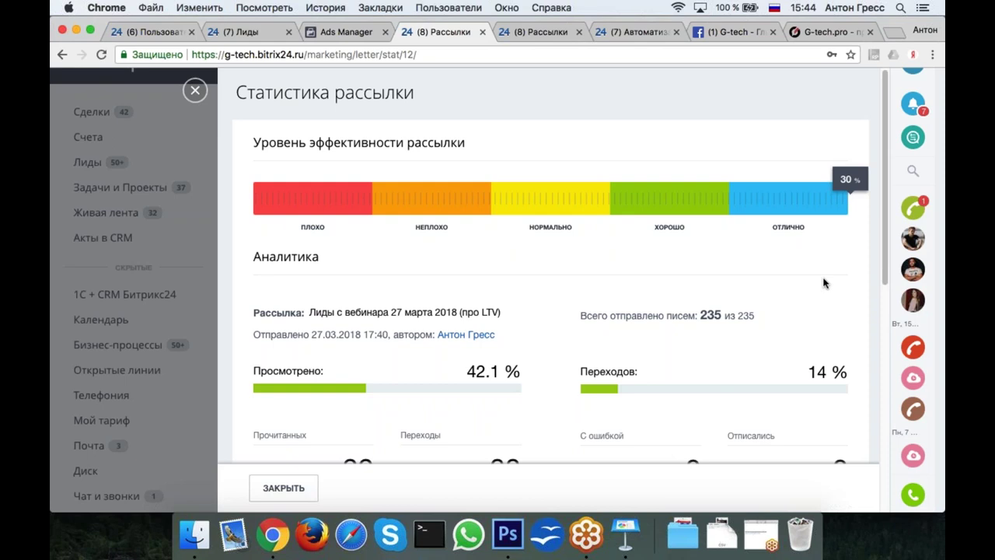
{"action": "scroll", "coordinate": [824, 283], "scroll_direction": "down", "scroll_amount": 2}
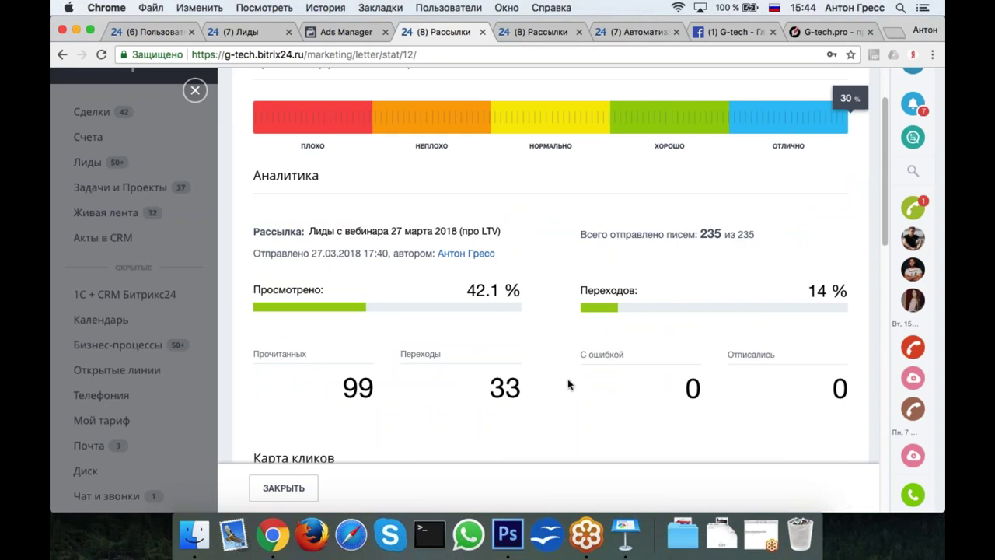
Examine the click map on the letter's presentation download buttons, and close the mailing statistics
{"action": "scroll", "coordinate": [568, 384], "scroll_direction": "down", "scroll_amount": 15}
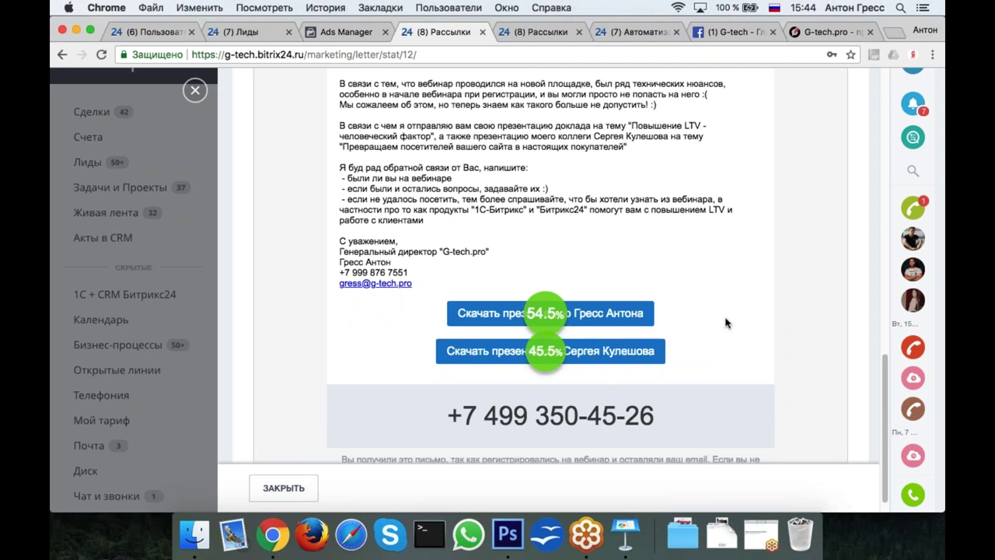
{"action": "left_click", "coordinate": [482, 354]}
{"action": "scroll", "coordinate": [721, 287], "scroll_direction": "up", "scroll_amount": 15}
{"action": "left_click", "coordinate": [195, 92]}
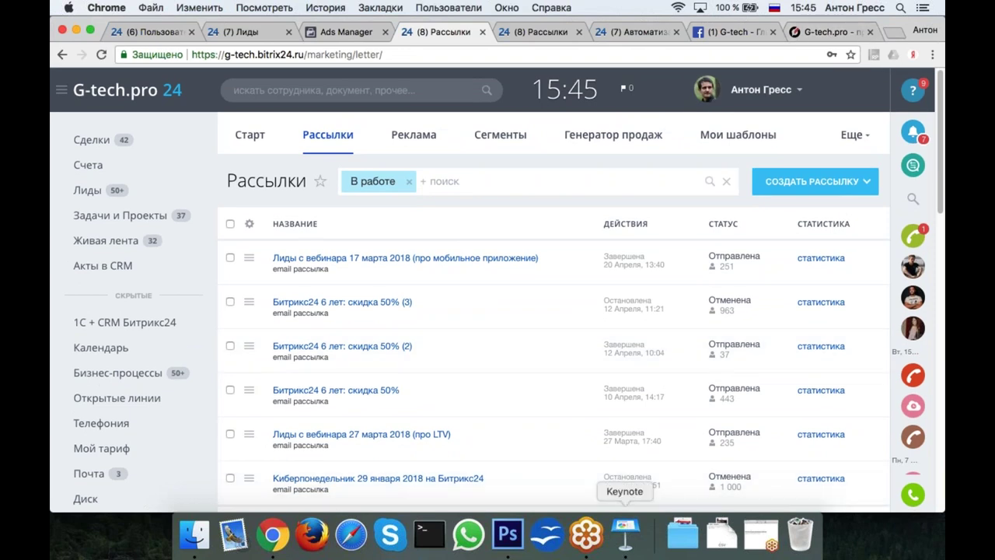
Switch to Keynote, play the presentation up to the closing slide Спасибо за внимание! Вопросы?, and end the slideshow
{"action": "left_click", "coordinate": [625, 534]}
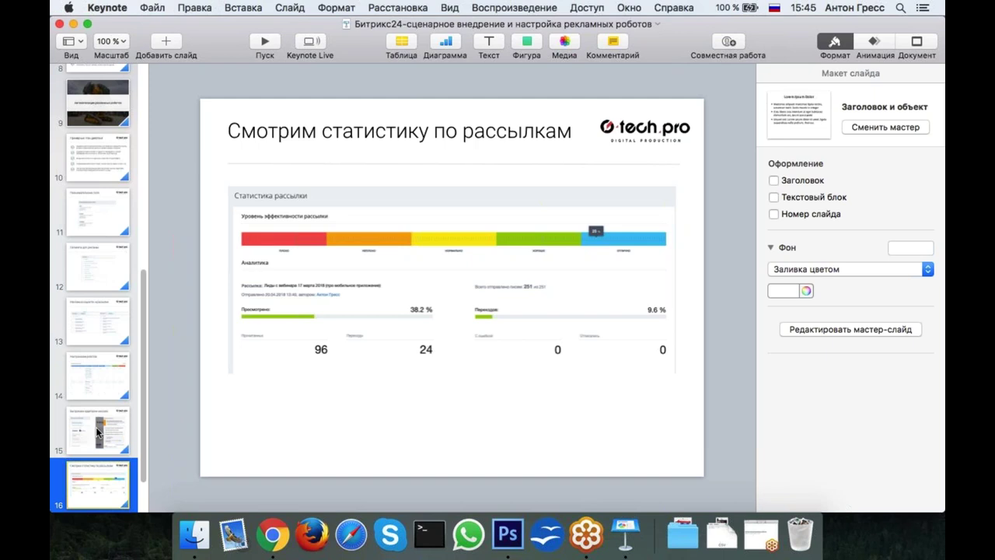
{"action": "left_click", "coordinate": [265, 41]}
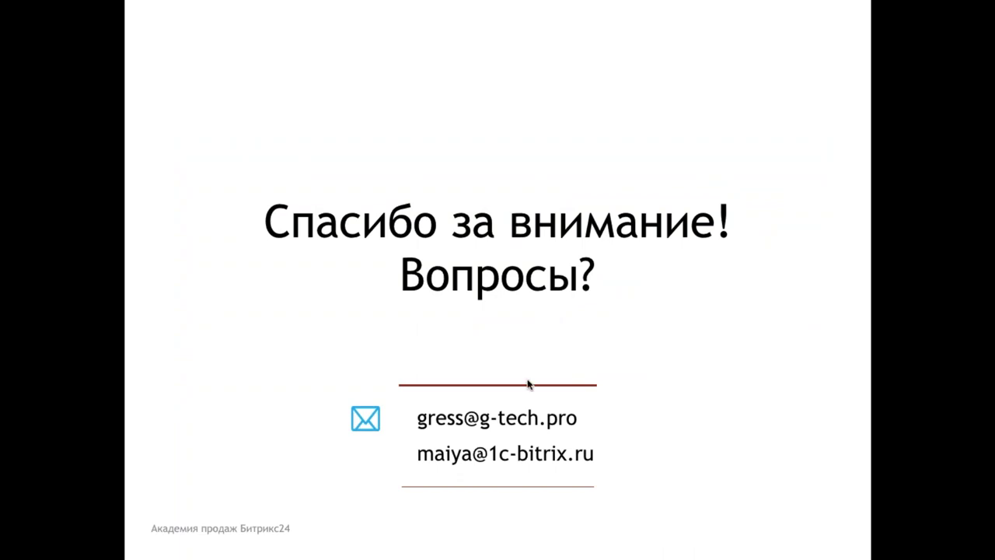
{"action": "key", "text": "Escape"}
Switch back to Chrome and, from the lead automation page, find and open the CRM Настройки page through the full site map
{"action": "left_click", "coordinate": [273, 535]}
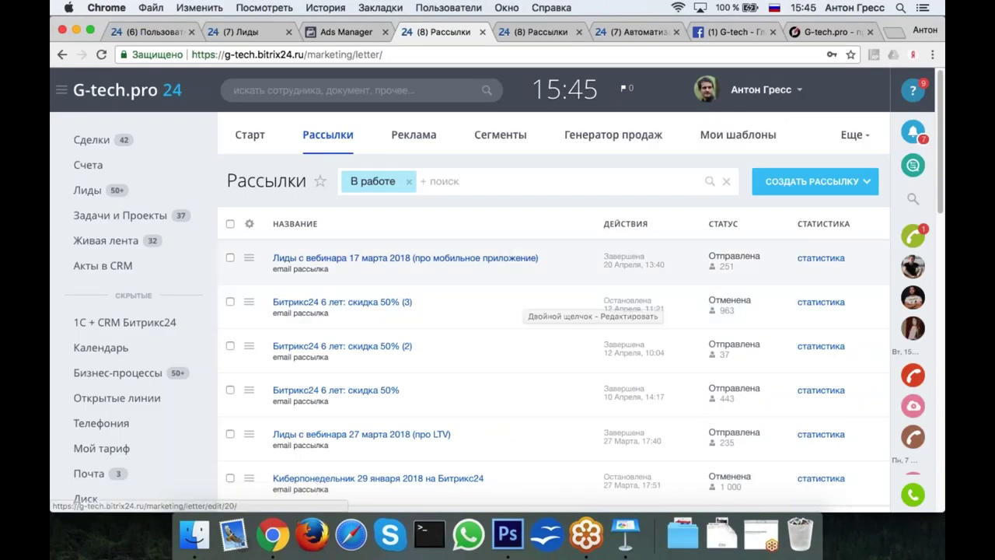
{"action": "left_click", "coordinate": [641, 32]}
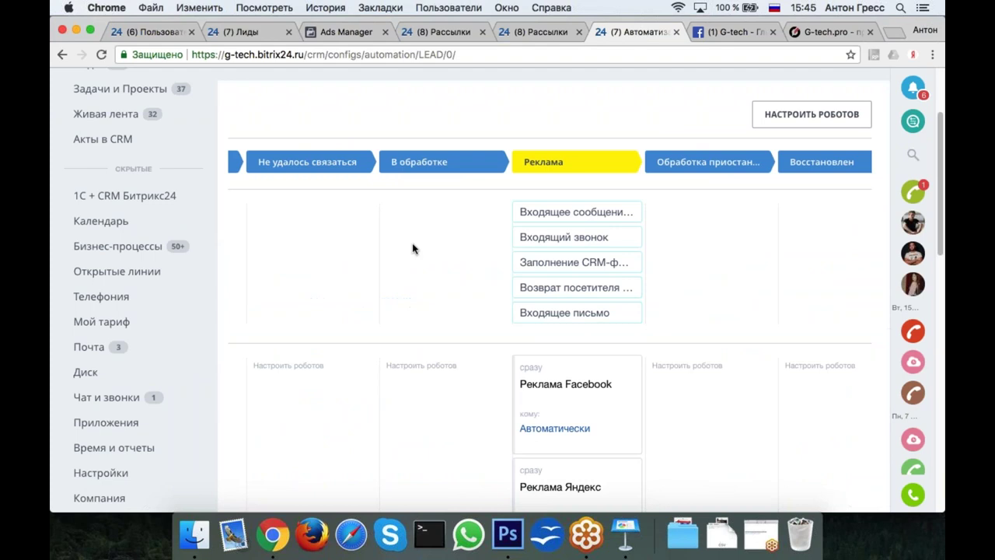
{"action": "scroll", "coordinate": [412, 249], "scroll_direction": "up", "scroll_amount": 3}
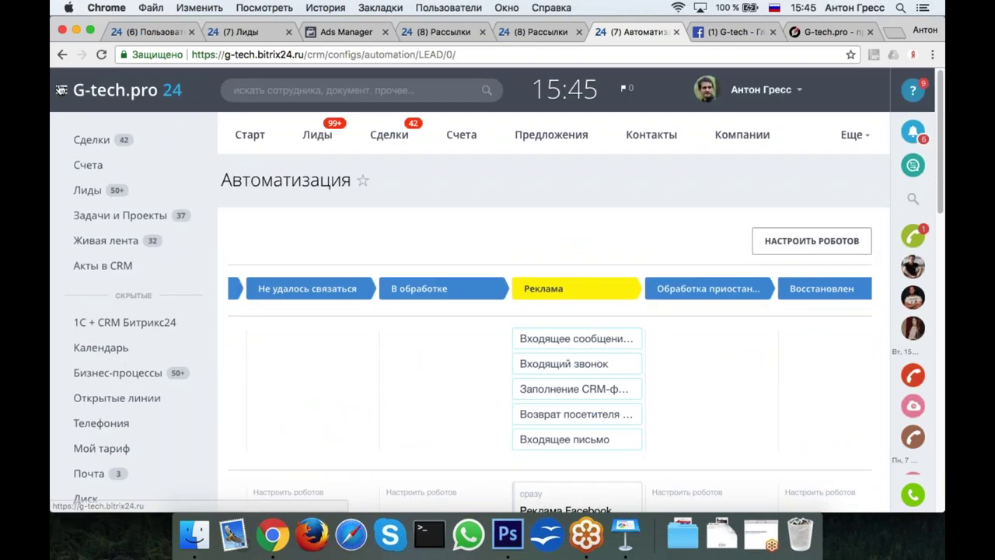
{"action": "left_click", "coordinate": [61, 90]}
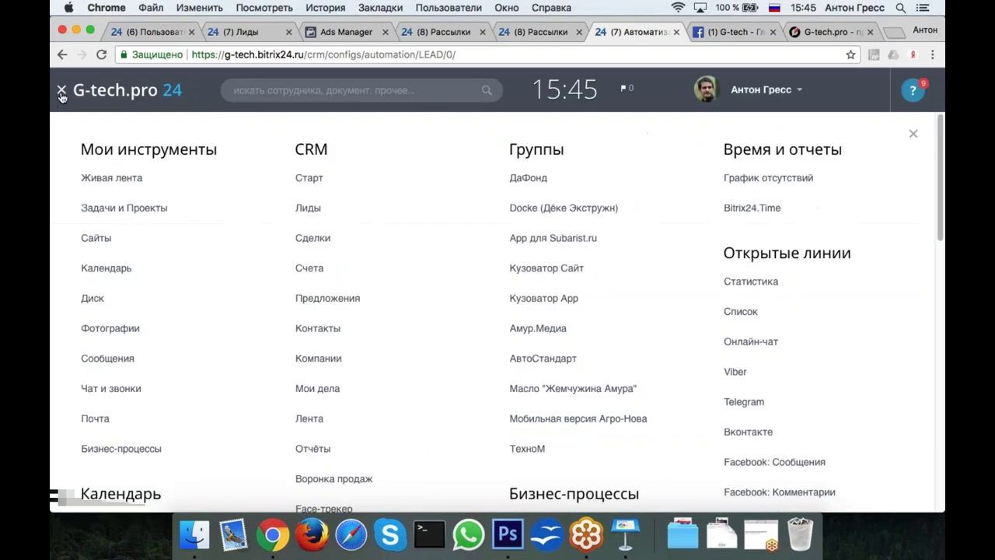
{"action": "left_click", "coordinate": [61, 91]}
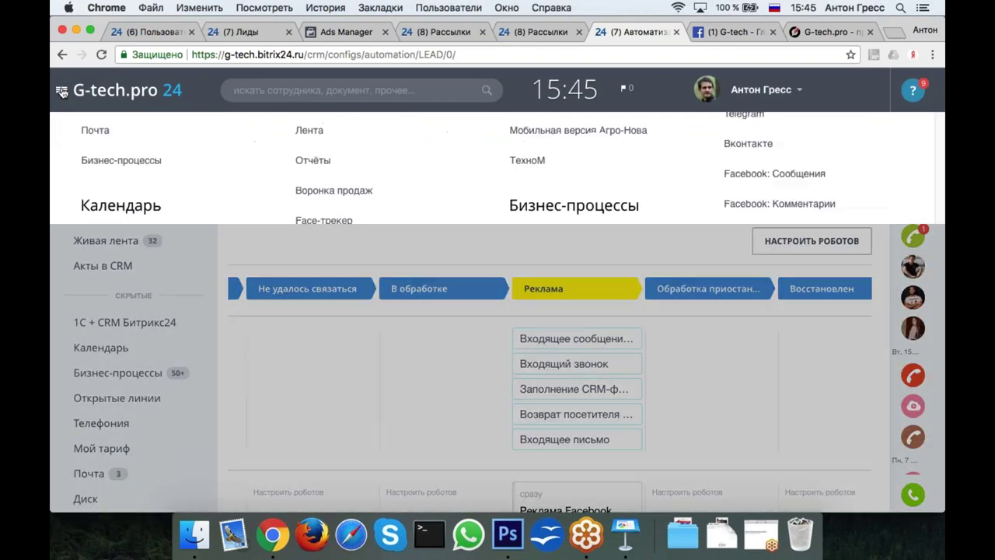
{"action": "left_click", "coordinate": [62, 91]}
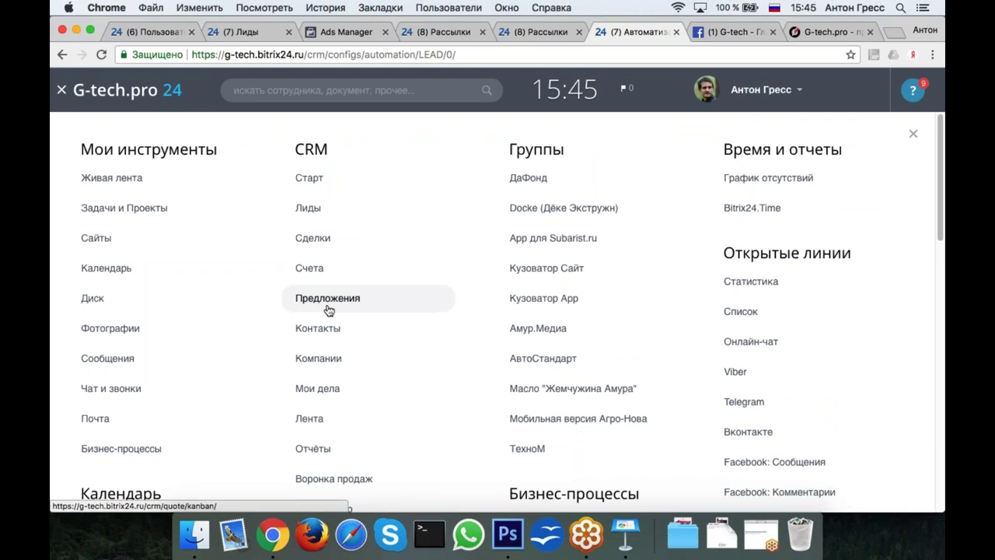
{"action": "scroll", "coordinate": [329, 311], "scroll_direction": "down", "scroll_amount": 2}
{"action": "scroll", "coordinate": [329, 310], "scroll_direction": "up", "scroll_amount": 2}
{"action": "scroll", "coordinate": [332, 334], "scroll_direction": "down", "scroll_amount": 5}
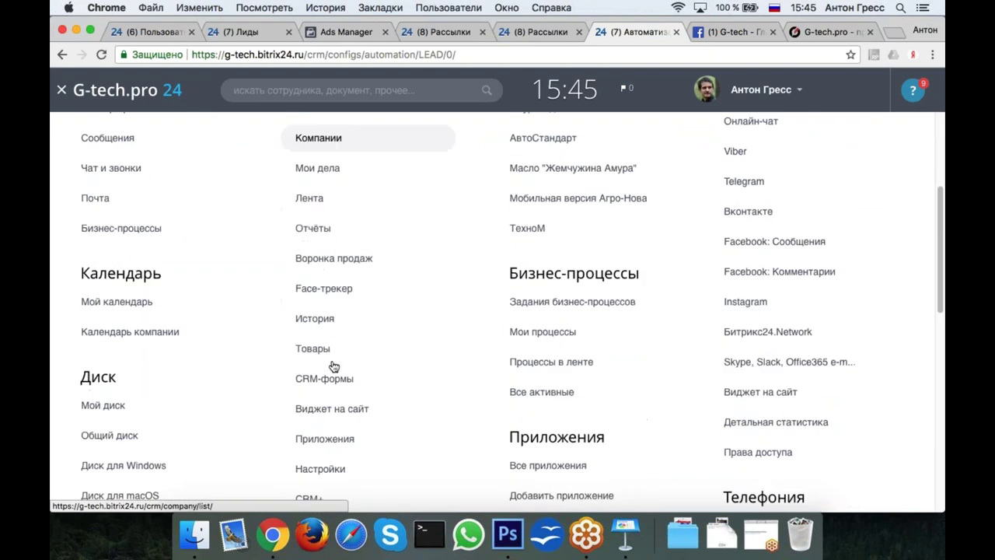
{"action": "scroll", "coordinate": [331, 360], "scroll_direction": "up", "scroll_amount": 3}
{"action": "scroll", "coordinate": [330, 365], "scroll_direction": "down", "scroll_amount": 2}
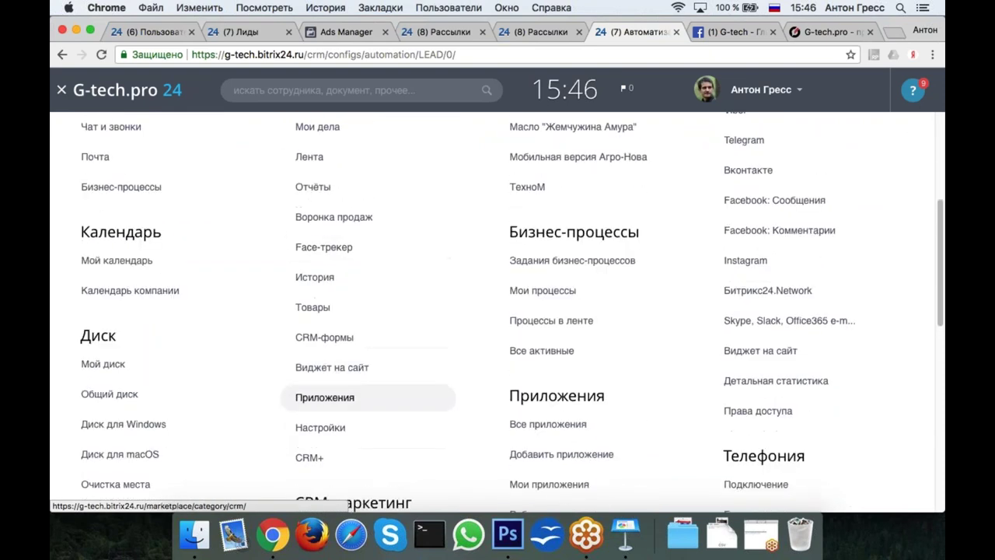
{"action": "left_click", "coordinate": [335, 430]}
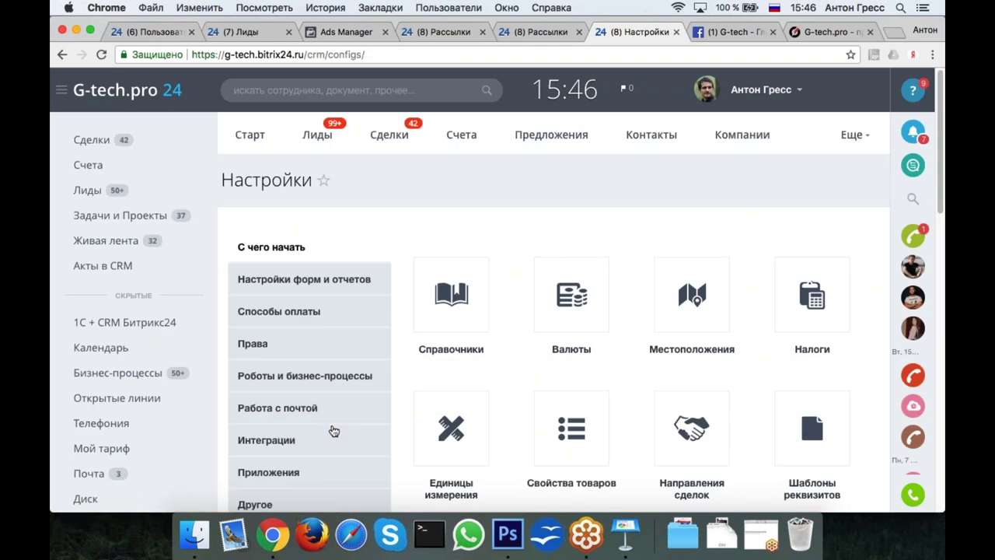
Starting from the leads list, open the lead automation under CRM settings, Роботы и бизнес-процессы, and show the Реклама stage
{"action": "left_click", "coordinate": [316, 145]}
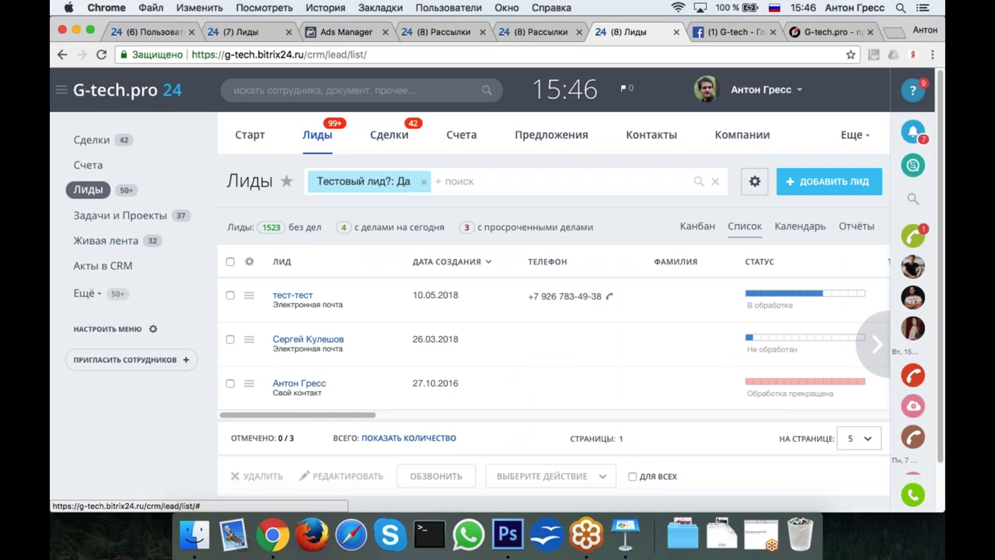
{"action": "left_click", "coordinate": [852, 137]}
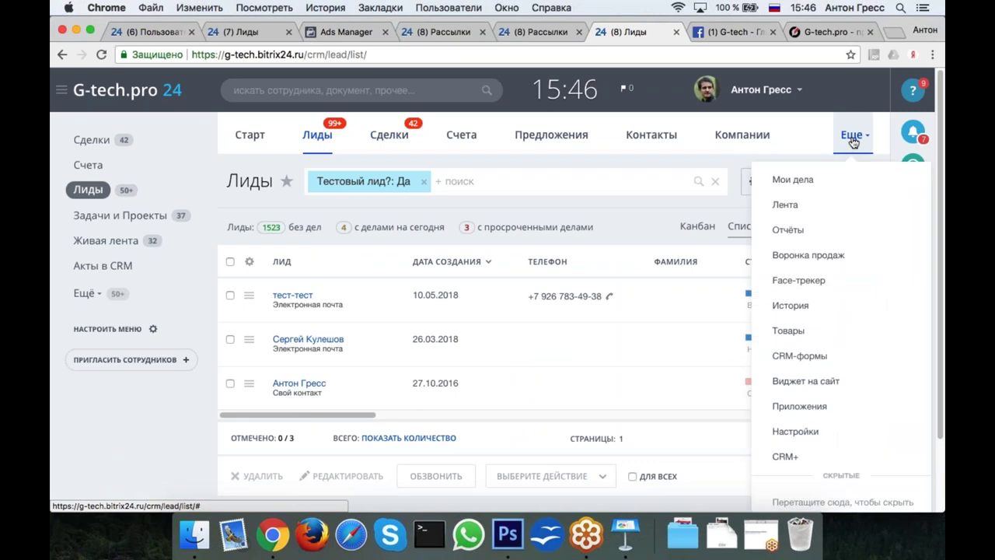
{"action": "left_click", "coordinate": [814, 433]}
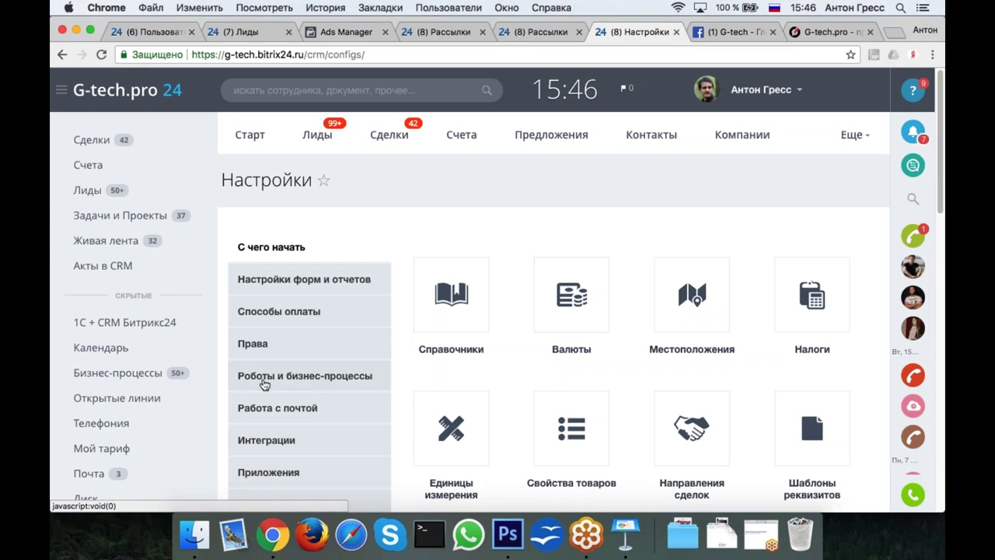
{"action": "left_click", "coordinate": [336, 384]}
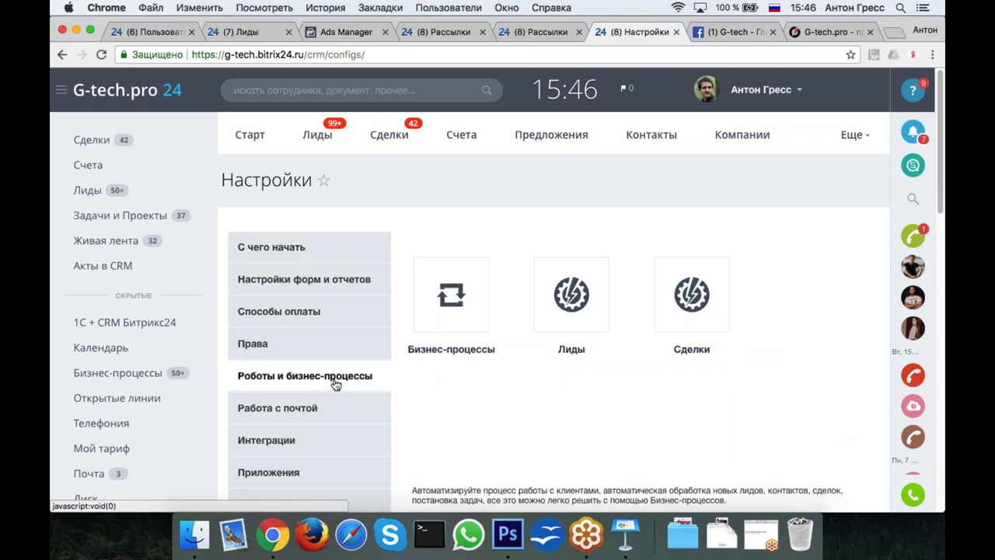
{"action": "left_click", "coordinate": [573, 296]}
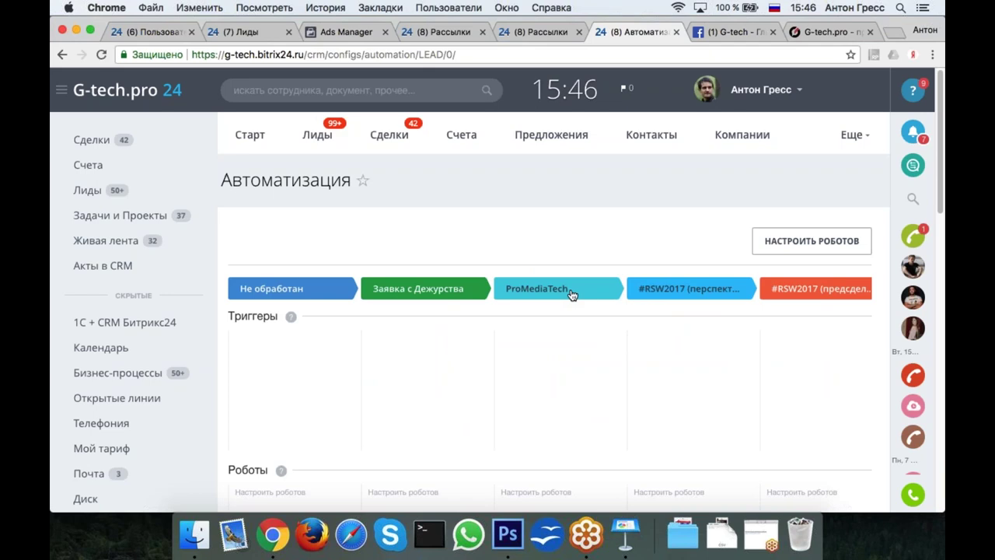
{"action": "scroll", "coordinate": [573, 295], "scroll_direction": "down", "scroll_amount": 2}
{"action": "scroll", "coordinate": [573, 296], "scroll_direction": "right", "scroll_amount": 5}
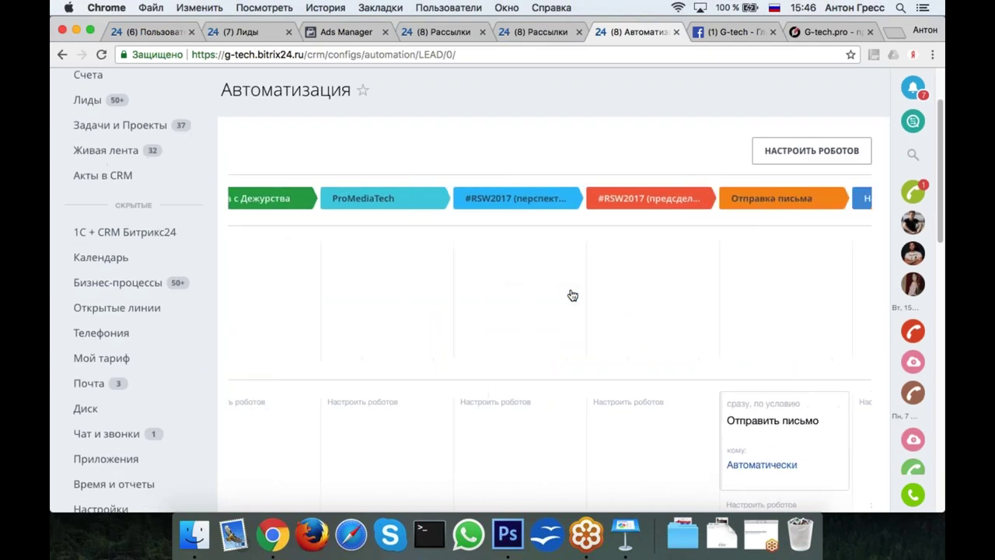
{"action": "scroll", "coordinate": [573, 296], "scroll_direction": "right", "scroll_amount": 8}
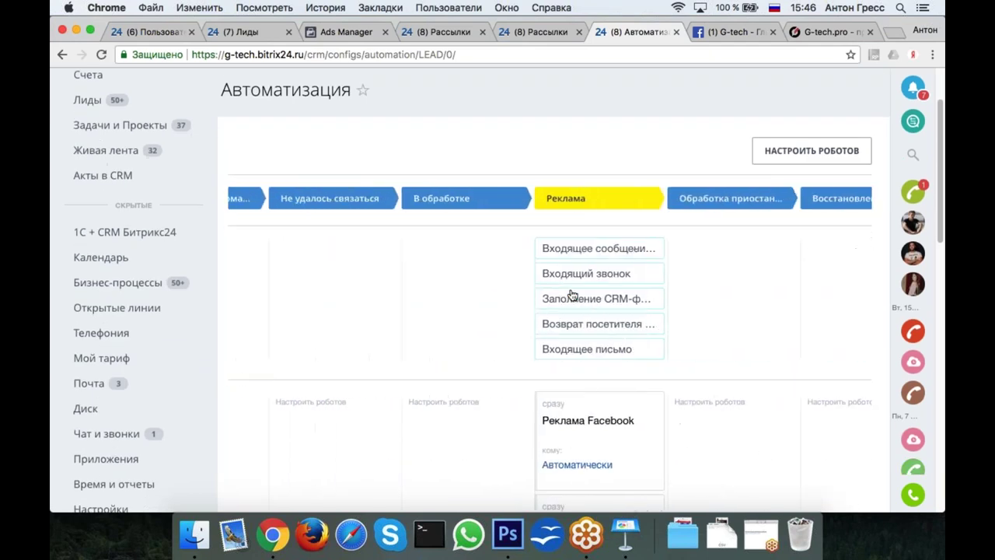
{"action": "scroll", "coordinate": [573, 296], "scroll_direction": "right", "scroll_amount": 3}
{"action": "scroll", "coordinate": [572, 295], "scroll_direction": "right", "scroll_amount": 2}
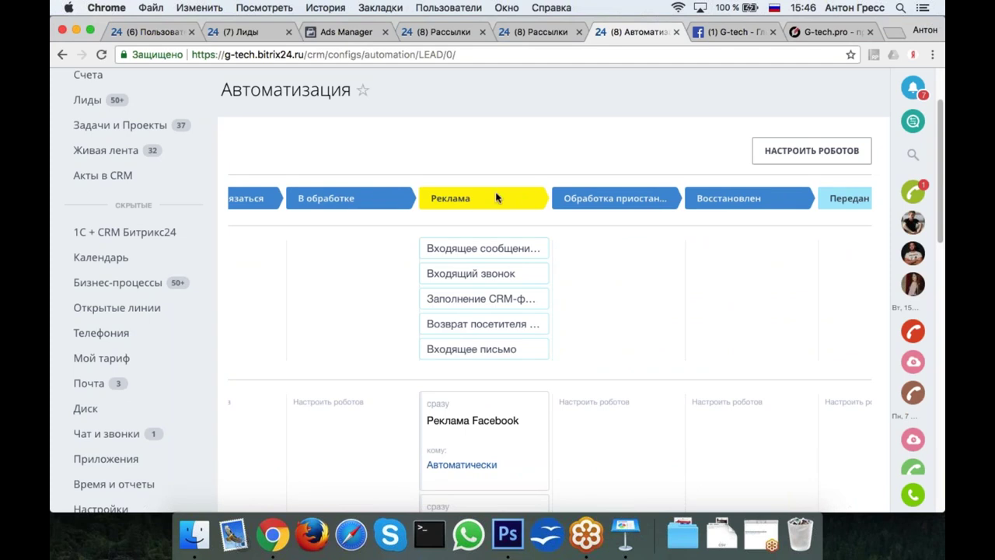
Open the CRM settings in a separate browser tab, view the lead status Реклама in Справочники, and close that tab
{"action": "scroll", "coordinate": [528, 140], "scroll_direction": "up", "scroll_amount": 3}
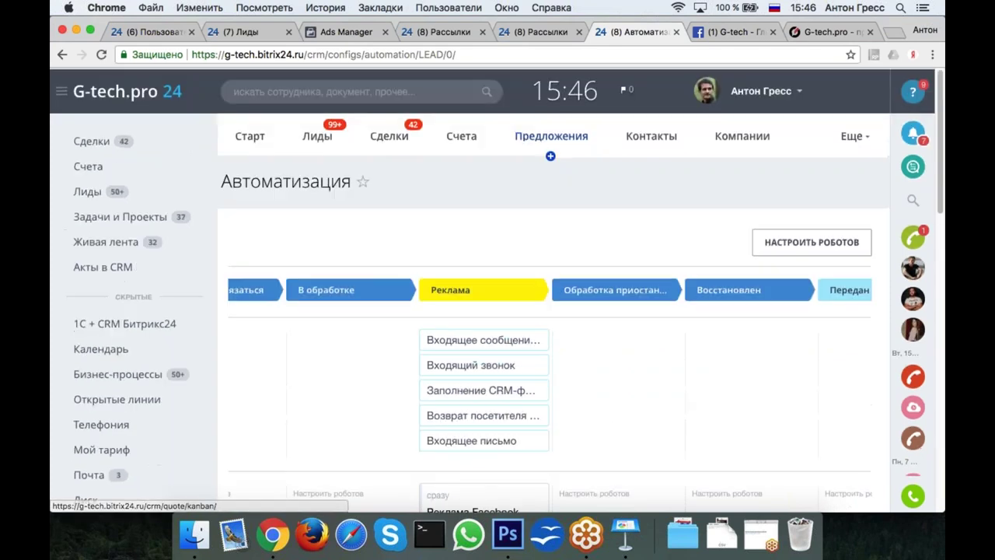
{"action": "left_click", "coordinate": [852, 135]}
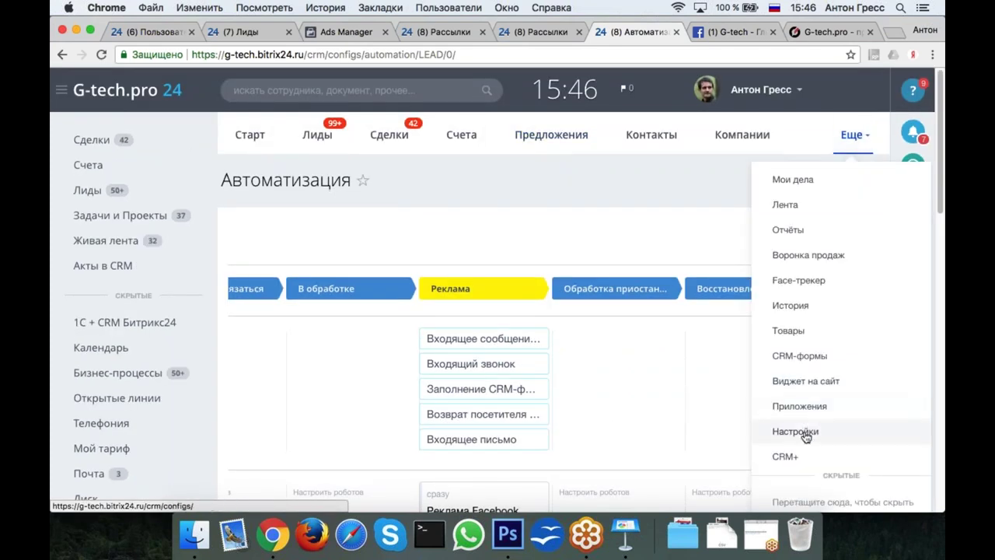
{"action": "left_click", "coordinate": [800, 433]}
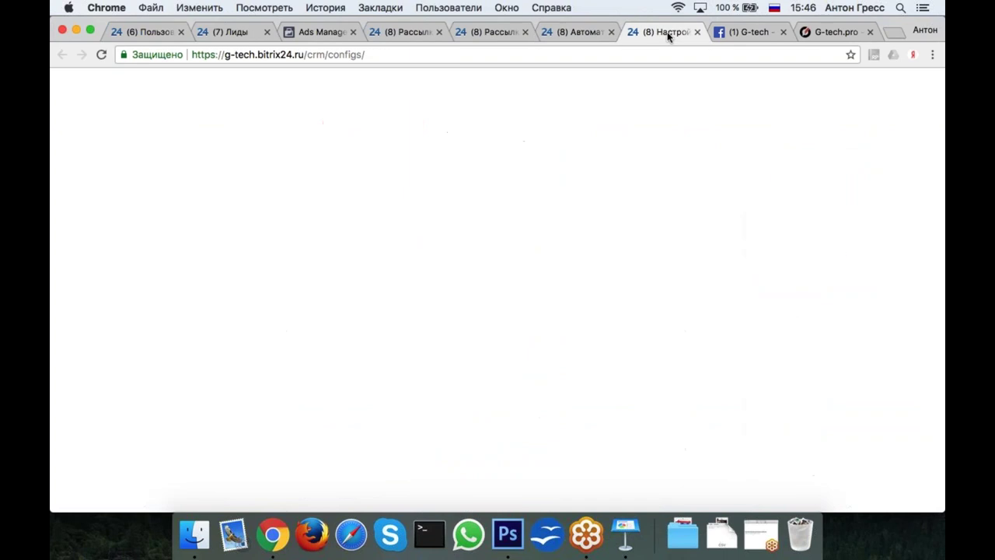
{"action": "scroll", "coordinate": [451, 295], "scroll_direction": "down", "scroll_amount": 2}
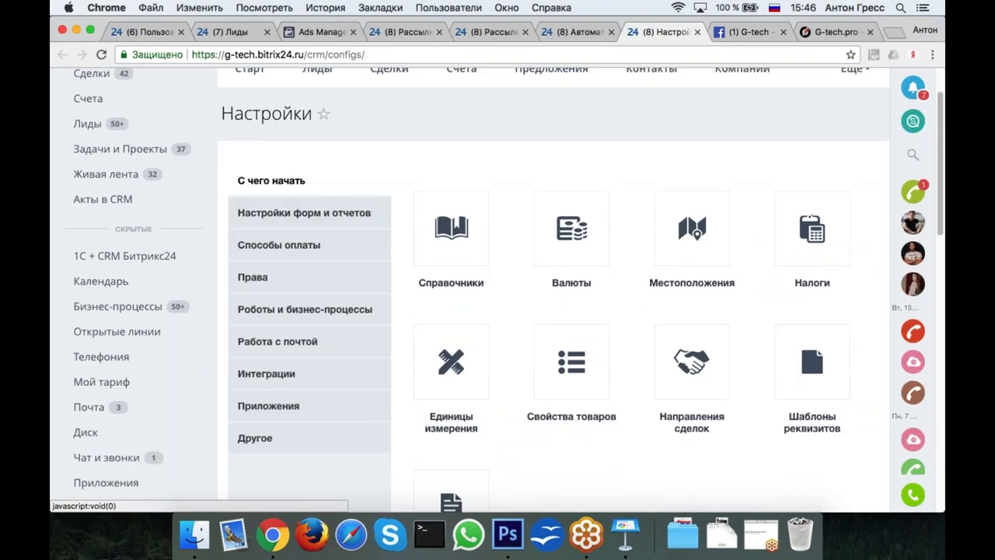
{"action": "left_click", "coordinate": [340, 216]}
{"action": "left_click", "coordinate": [321, 187]}
{"action": "left_click", "coordinate": [451, 233]}
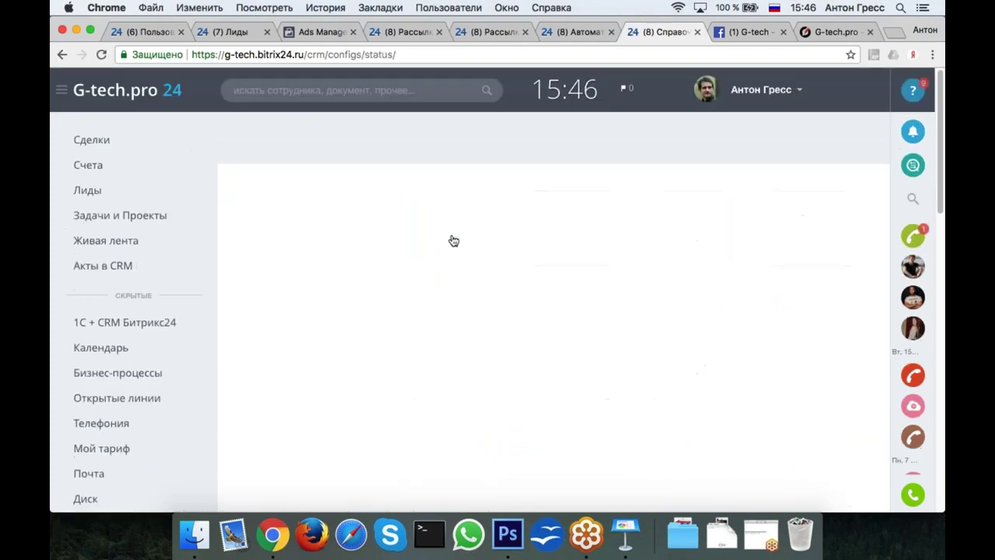
{"action": "scroll", "coordinate": [461, 342], "scroll_direction": "down", "scroll_amount": 10}
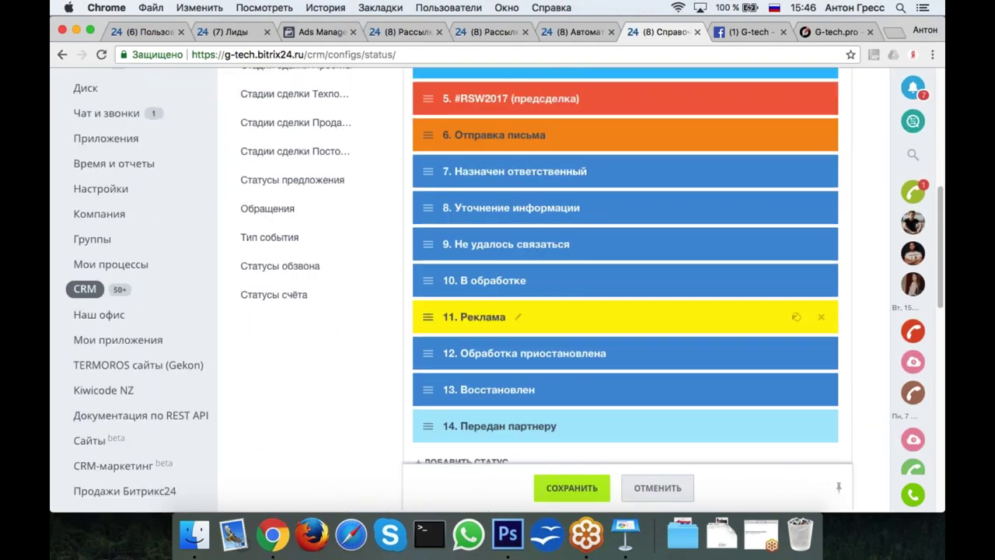
{"action": "key", "text": "super+t"}
{"action": "key", "text": "super+w"}
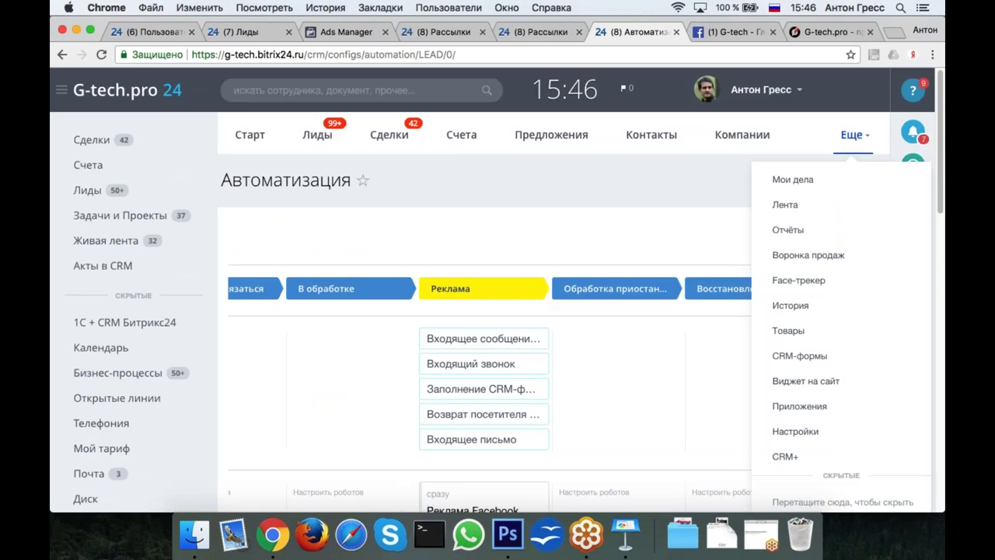
View the deals in the calendar, try the list view, and return to the lead automation page
{"action": "left_click", "coordinate": [652, 182]}
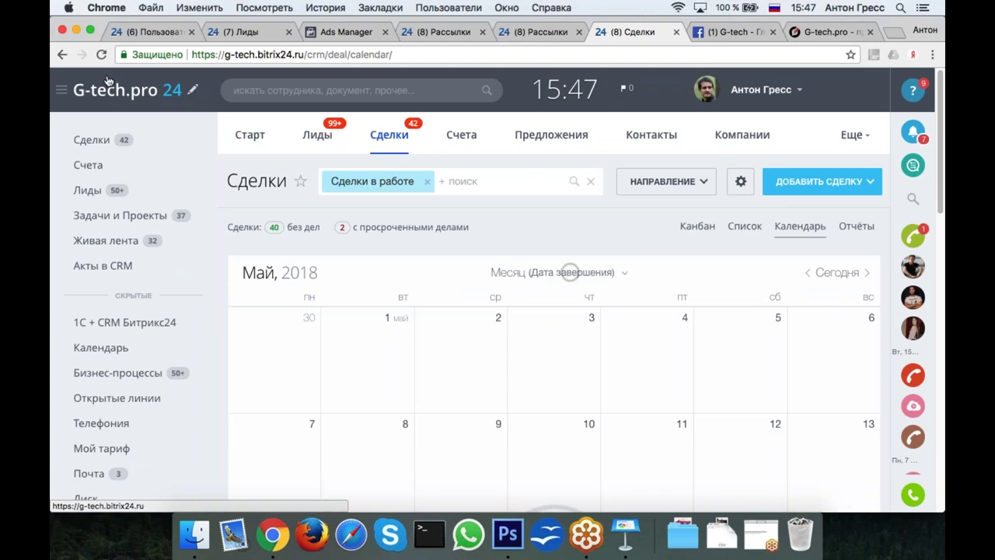
{"action": "left_click", "coordinate": [744, 226]}
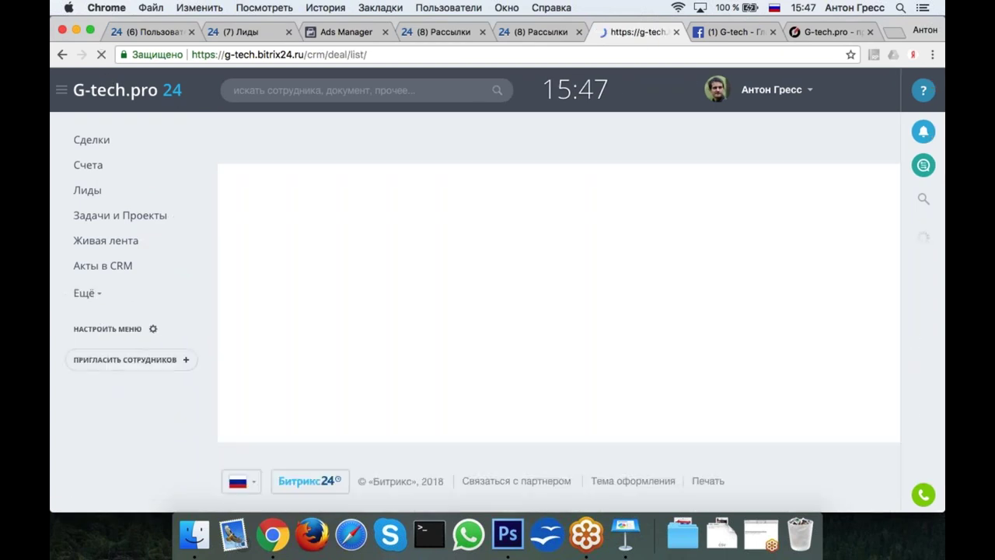
{"action": "left_click", "coordinate": [61, 55]}
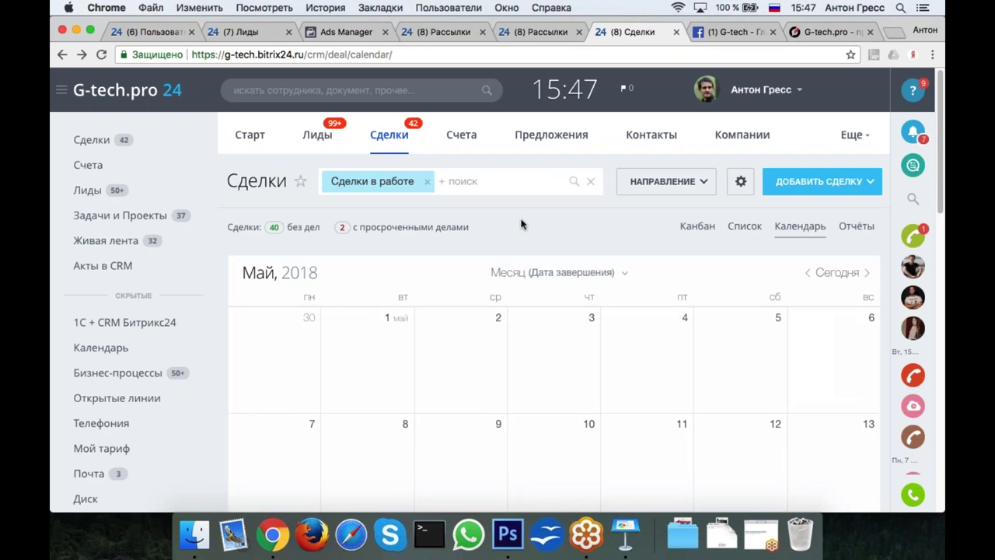
{"action": "left_click", "coordinate": [62, 54]}
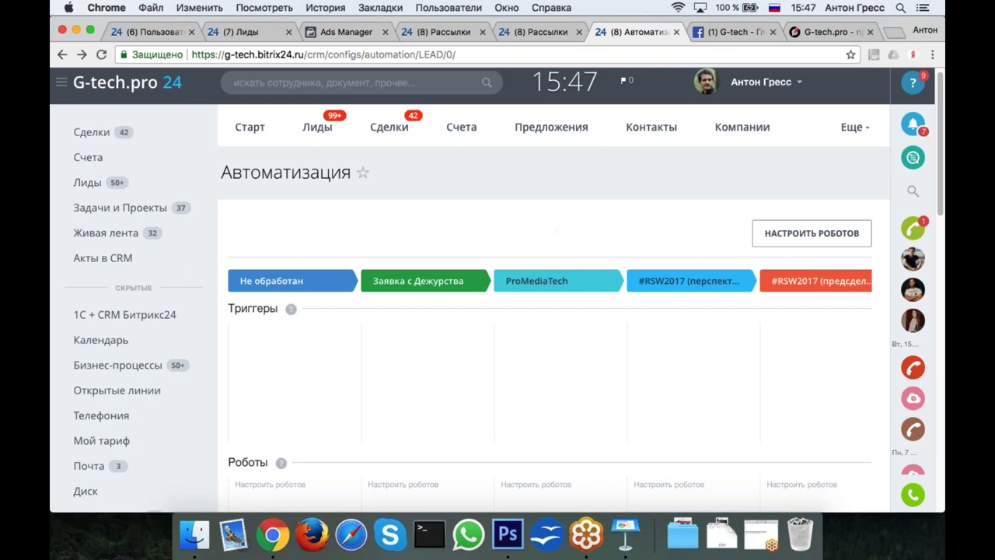
Start a new email mailing from the template Превратите лид в клиента
{"action": "left_click", "coordinate": [434, 32]}
{"action": "left_click", "coordinate": [801, 189]}
{"action": "left_click", "coordinate": [792, 218]}
{"action": "left_click", "coordinate": [342, 248]}
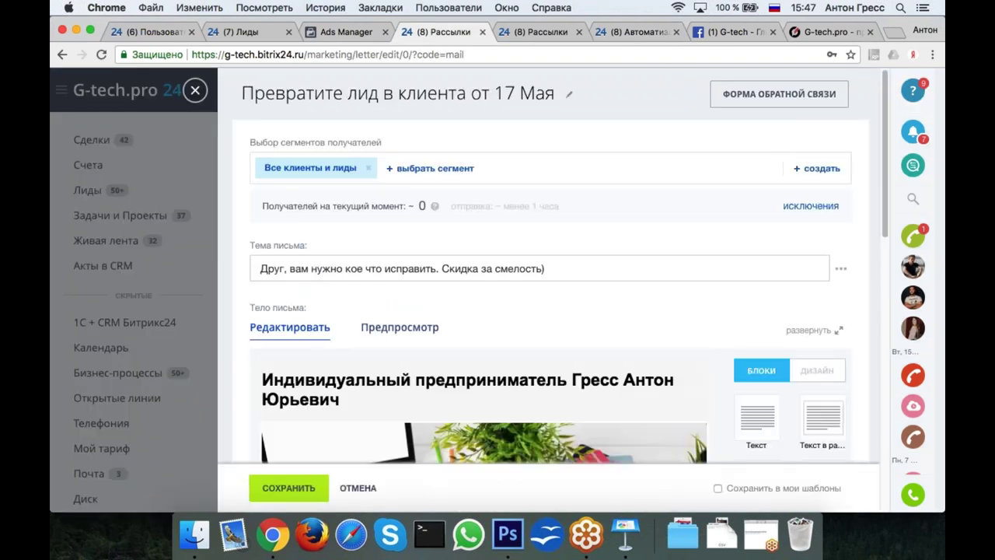
Expand the Дополнительно section below the letter body to show the sender, importance and link parameter settings
{"action": "scroll", "coordinate": [479, 354], "scroll_direction": "down", "scroll_amount": 5}
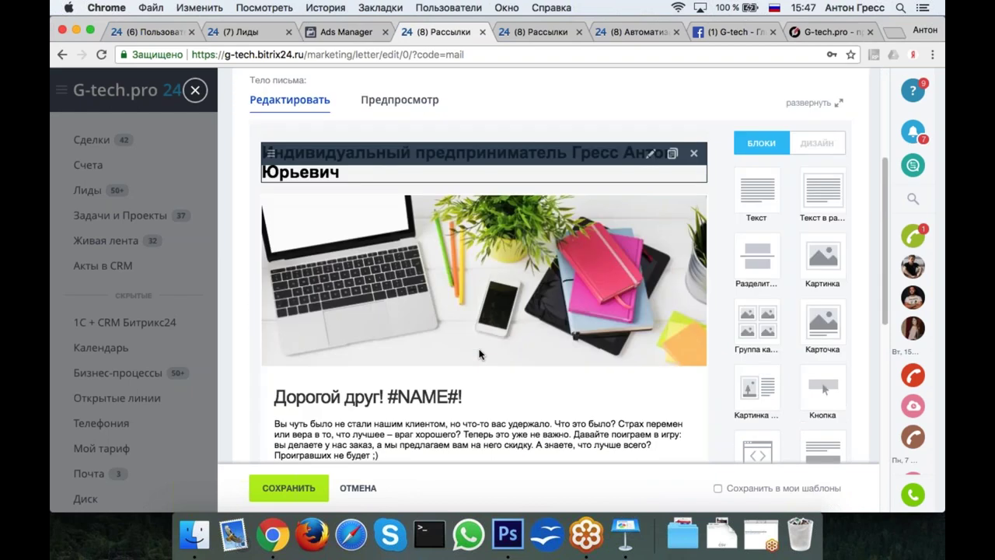
{"action": "scroll", "coordinate": [479, 353], "scroll_direction": "down", "scroll_amount": 10}
{"action": "left_click", "coordinate": [298, 266]}
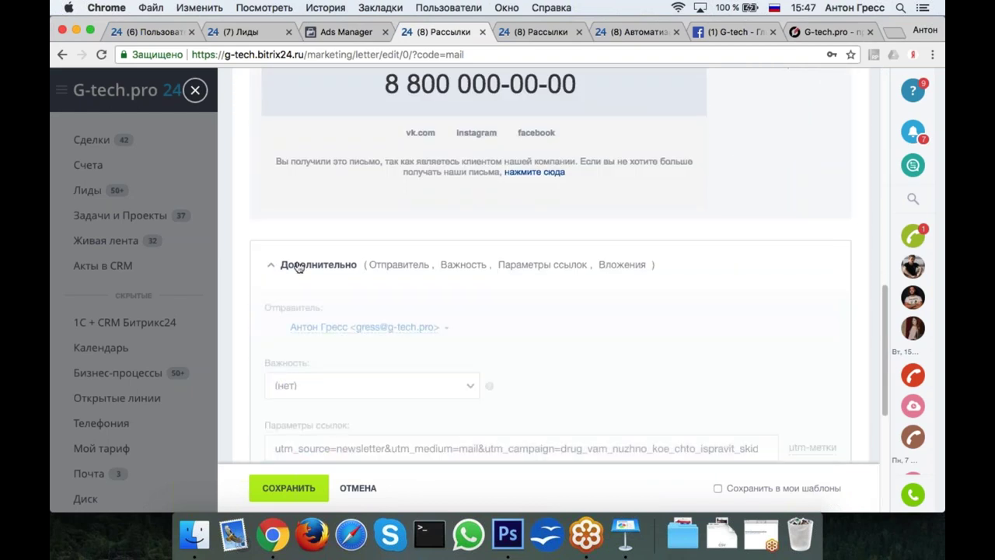
Review the rest of the mailing form and close the mailing editor without saving
{"action": "scroll", "coordinate": [298, 266], "scroll_direction": "down", "scroll_amount": 3}
{"action": "scroll", "coordinate": [620, 271], "scroll_direction": "down", "scroll_amount": 5}
{"action": "scroll", "coordinate": [569, 289], "scroll_direction": "up", "scroll_amount": 15}
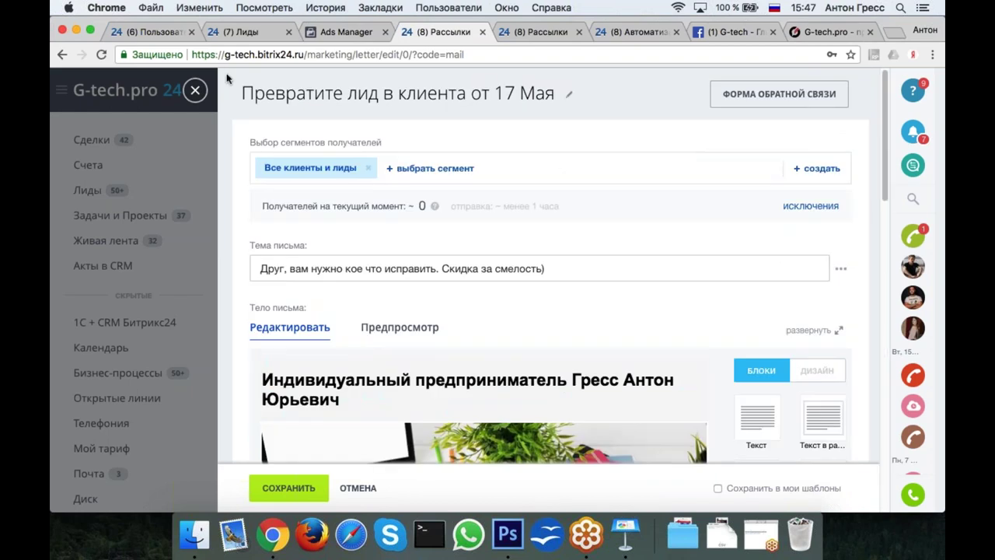
{"action": "left_click", "coordinate": [195, 90]}
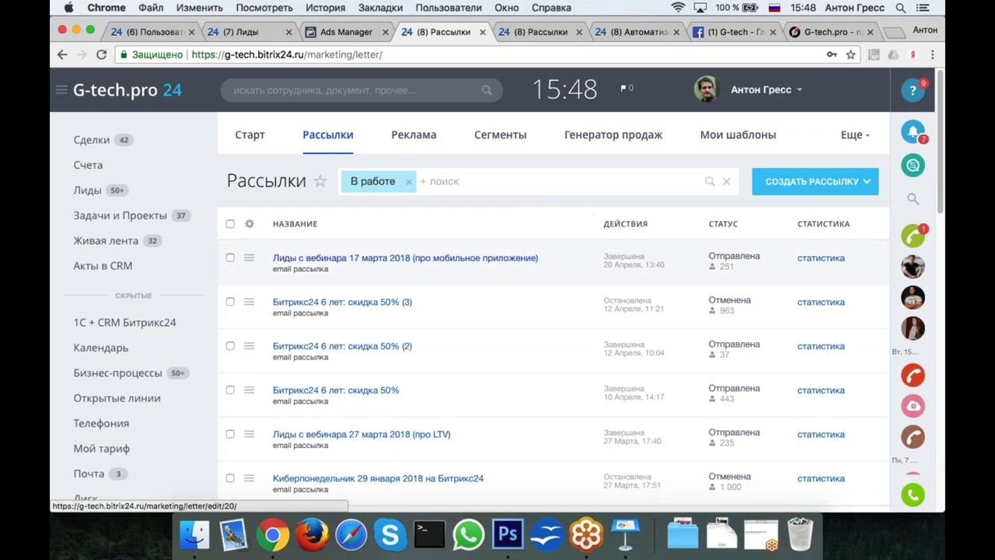
{"action": "left_click", "coordinate": [841, 190]}
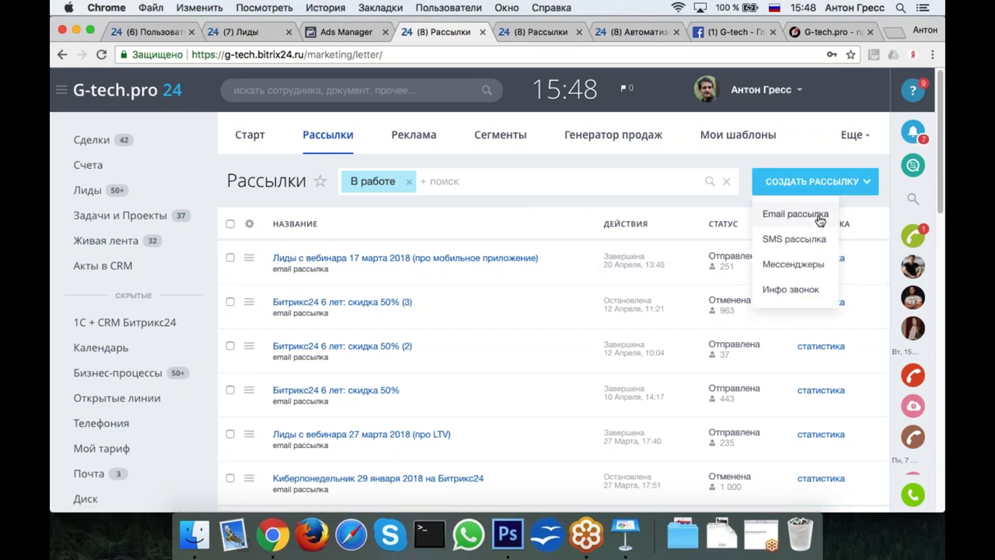
{"action": "left_click", "coordinate": [819, 221]}
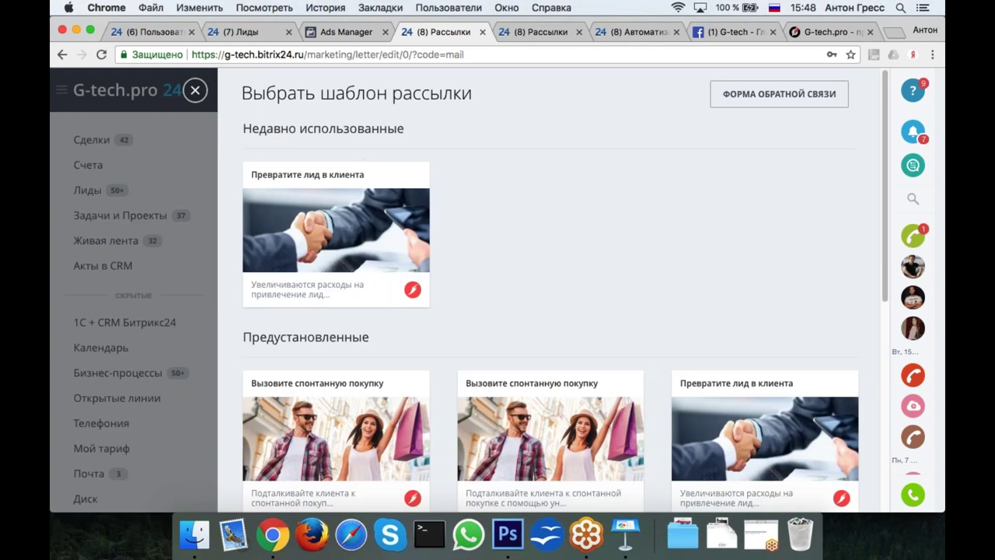
{"action": "left_click", "coordinate": [353, 226]}
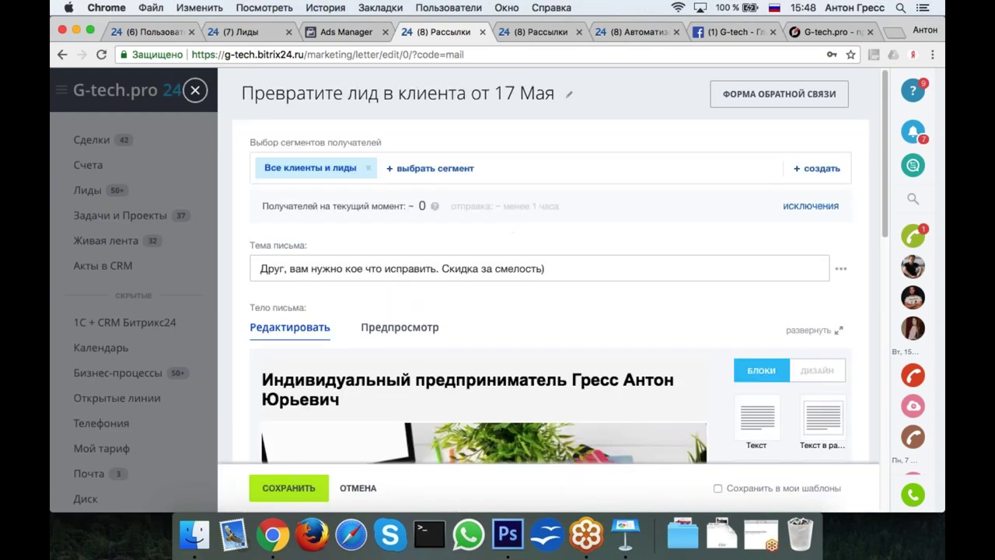
{"action": "scroll", "coordinate": [824, 317], "scroll_direction": "down", "scroll_amount": 5}
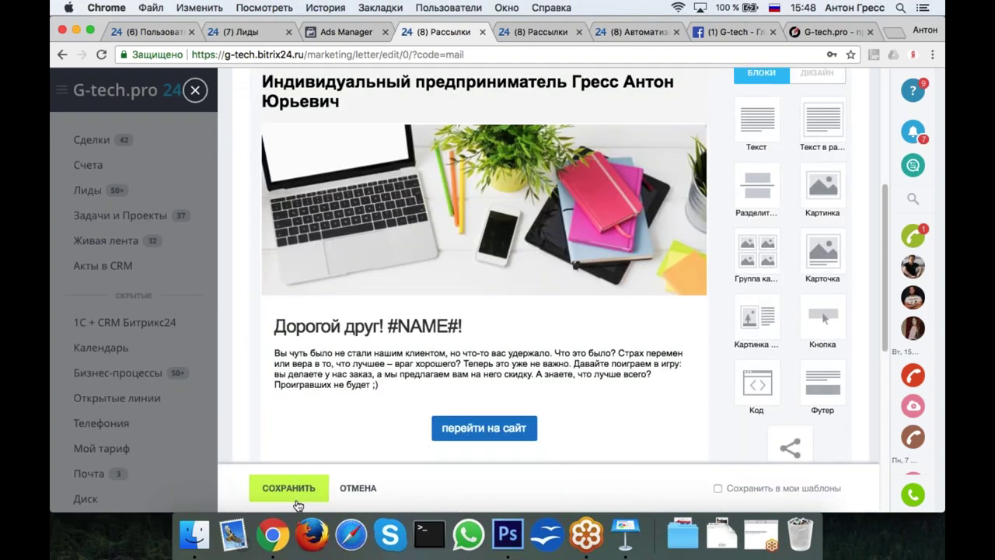
{"action": "left_click", "coordinate": [358, 487]}
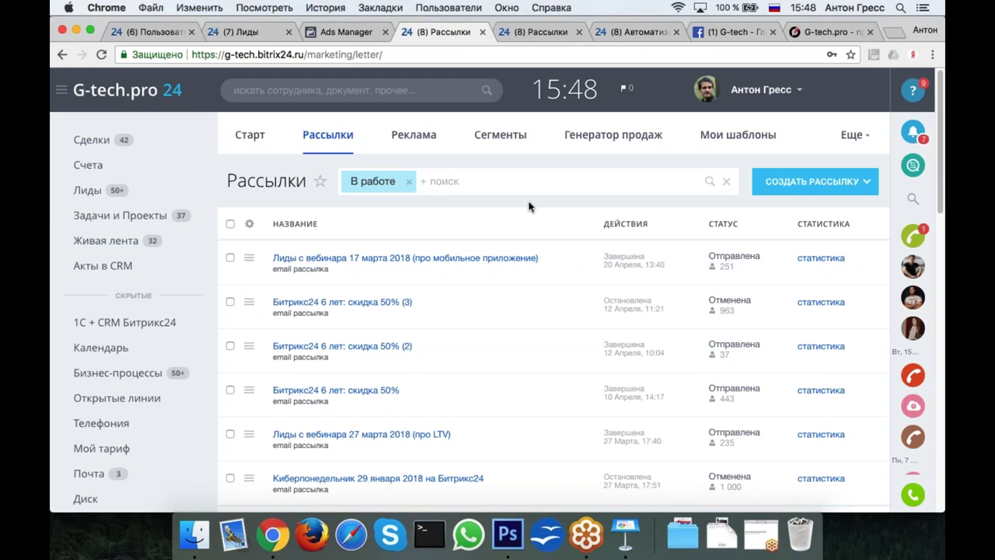
Create an email mailing from the recently used template Превратите лид в клиента and save it with its default content
{"action": "left_click", "coordinate": [808, 181]}
{"action": "left_click", "coordinate": [783, 222]}
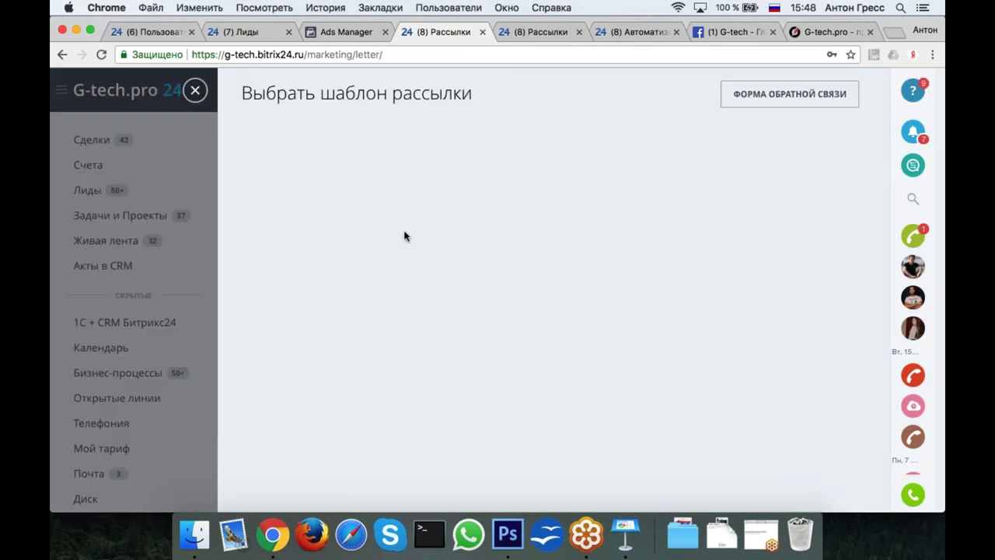
{"action": "left_click", "coordinate": [363, 251]}
{"action": "scroll", "coordinate": [362, 251], "scroll_direction": "down", "scroll_amount": 15}
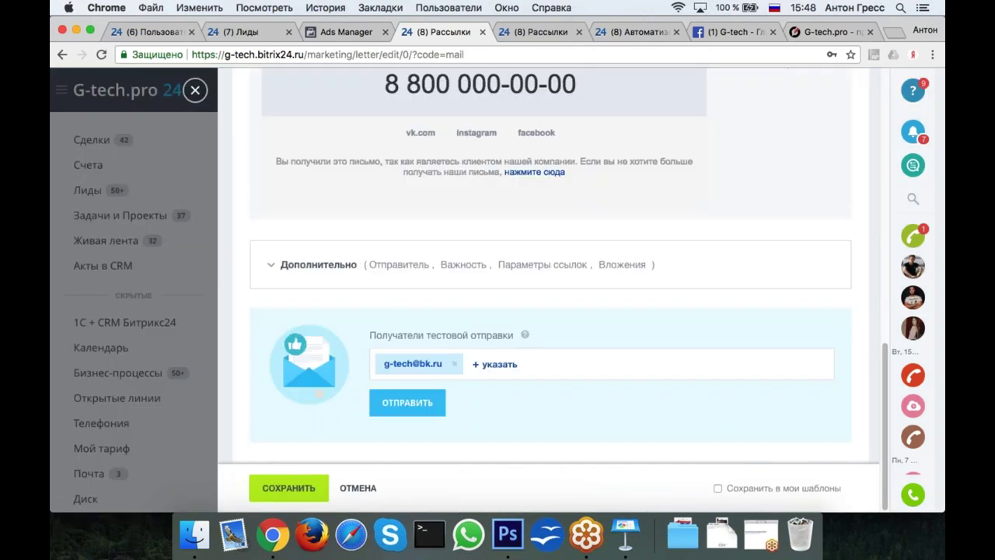
{"action": "left_click", "coordinate": [324, 488]}
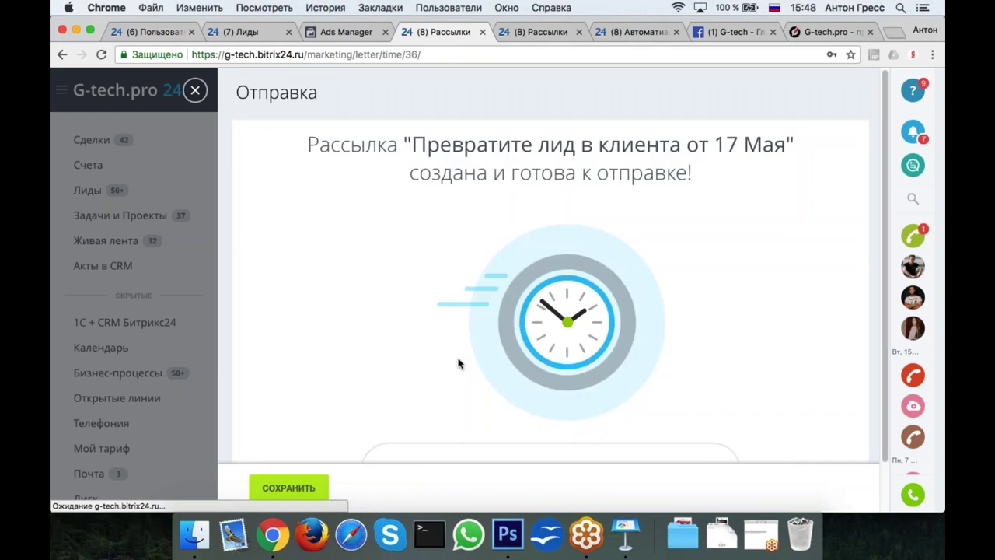
Try scheduling the mailing to be sent on 21 May 2018 at 09:59 instead of manually
{"action": "scroll", "coordinate": [425, 339], "scroll_direction": "down", "scroll_amount": 2}
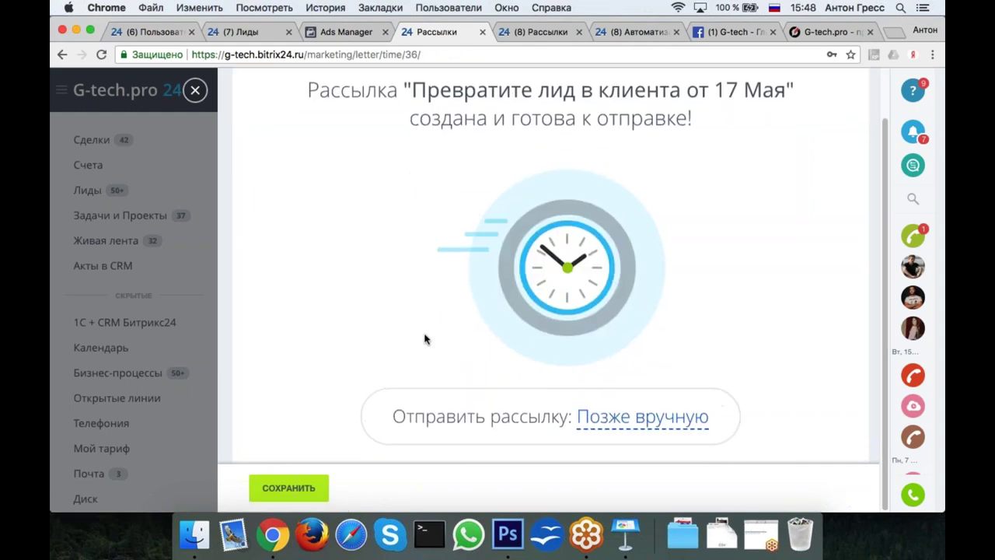
{"action": "left_click", "coordinate": [637, 424]}
{"action": "left_click", "coordinate": [635, 372]}
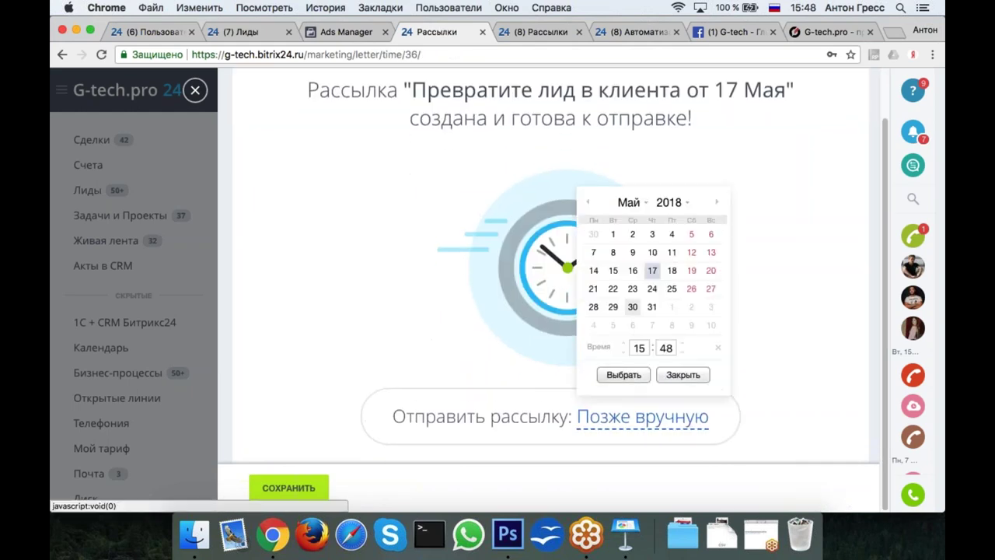
{"action": "left_click", "coordinate": [594, 289]}
{"action": "left_click", "coordinate": [639, 348]}
{"action": "type", "text": "9"}
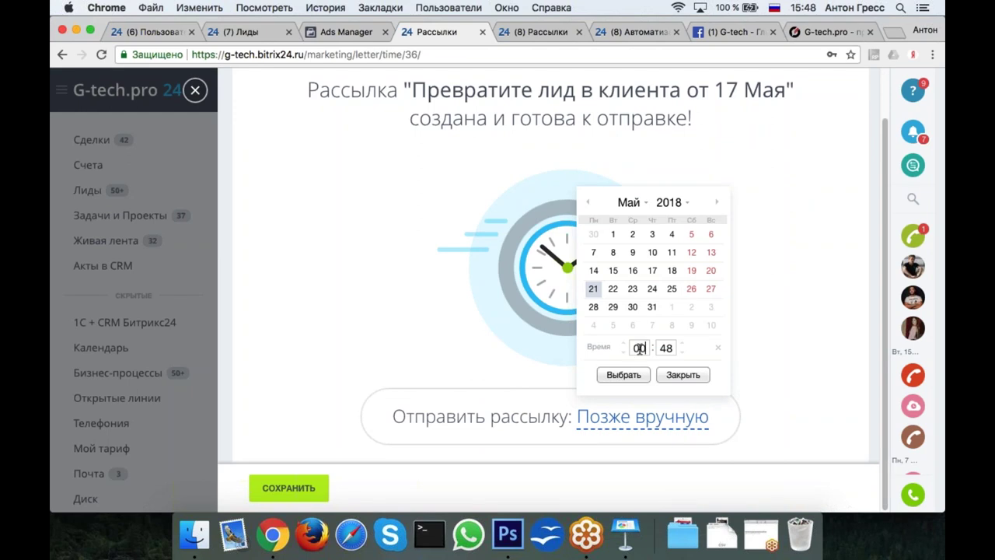
{"action": "key", "text": "Tab"}
{"action": "type", "text": "59"}
{"action": "left_click", "coordinate": [625, 374]}
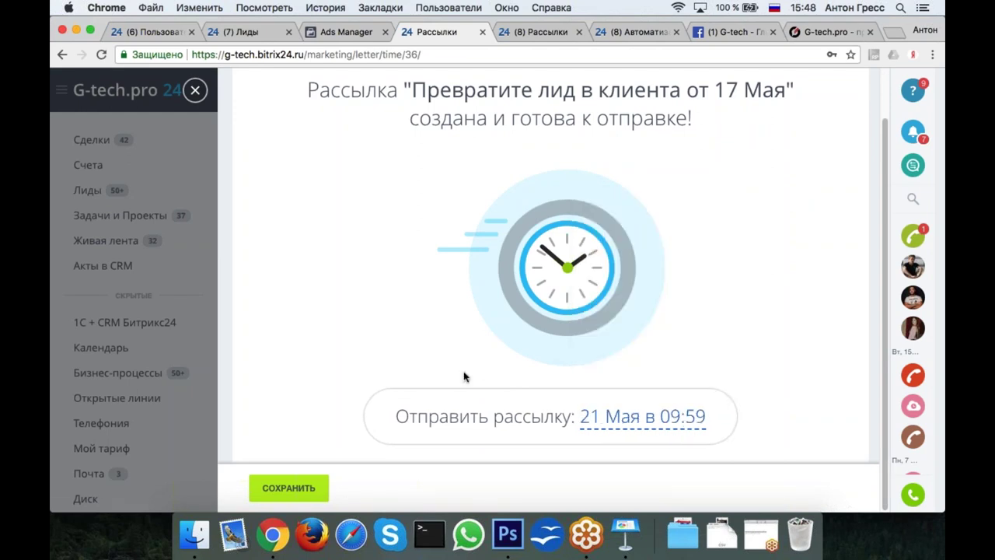
Close the sending page without saving the schedule and switch to the presentation in Keynote
{"action": "scroll", "coordinate": [272, 179], "scroll_direction": "up", "scroll_amount": 2}
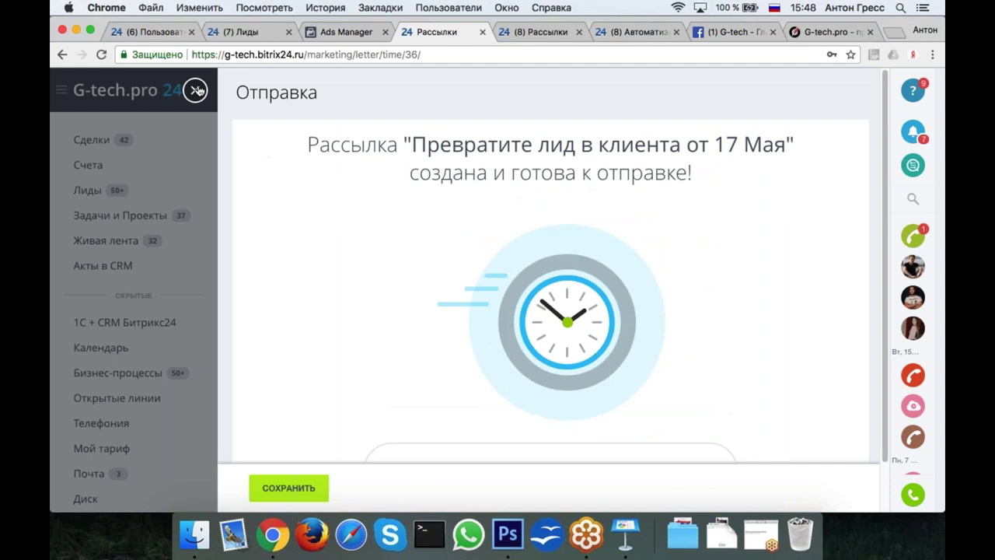
{"action": "left_click", "coordinate": [196, 90]}
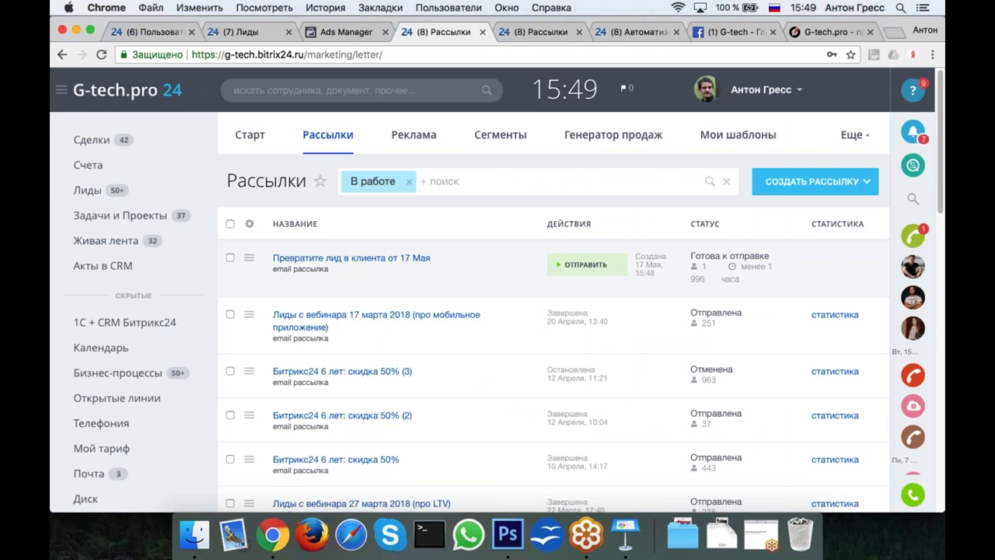
{"action": "left_click", "coordinate": [628, 535]}
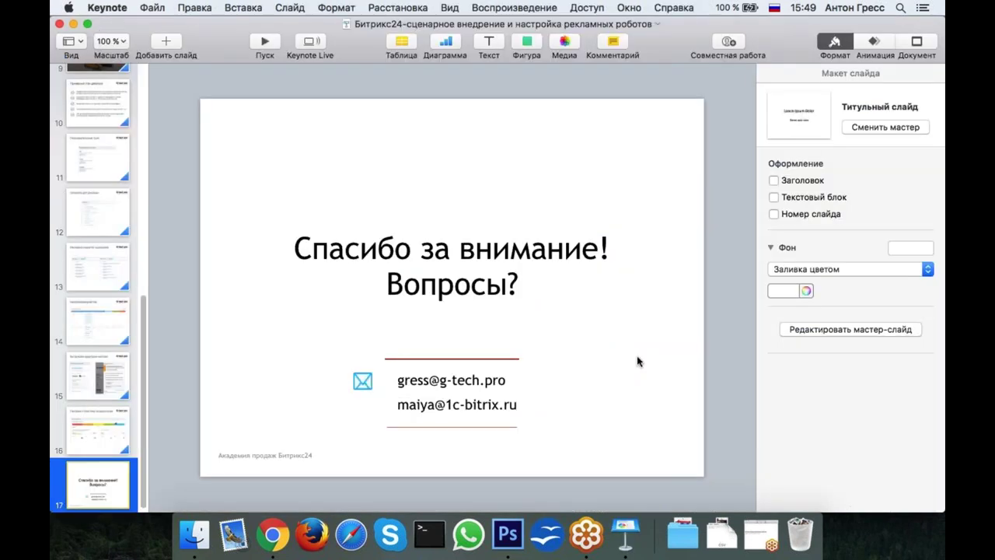